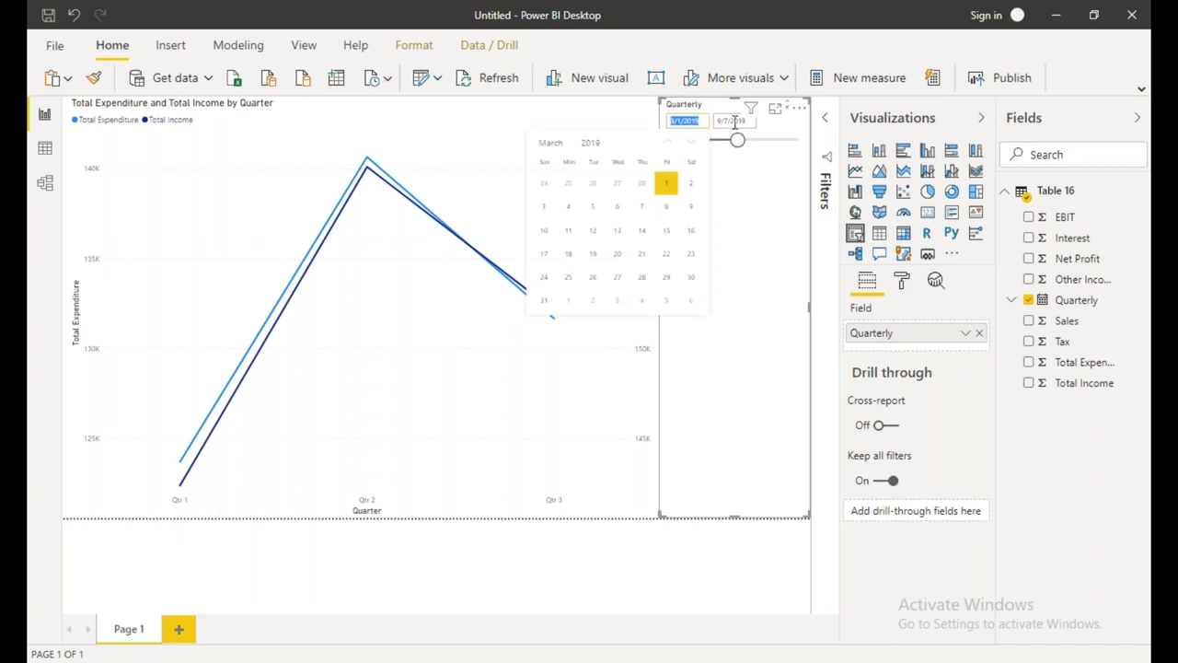
Set the Quarterly slicer's date range to 3/24/2019 through 3/1/2020 and check the line chart's values
click(731, 120)
click(759, 156)
drag(738, 140, 798, 140)
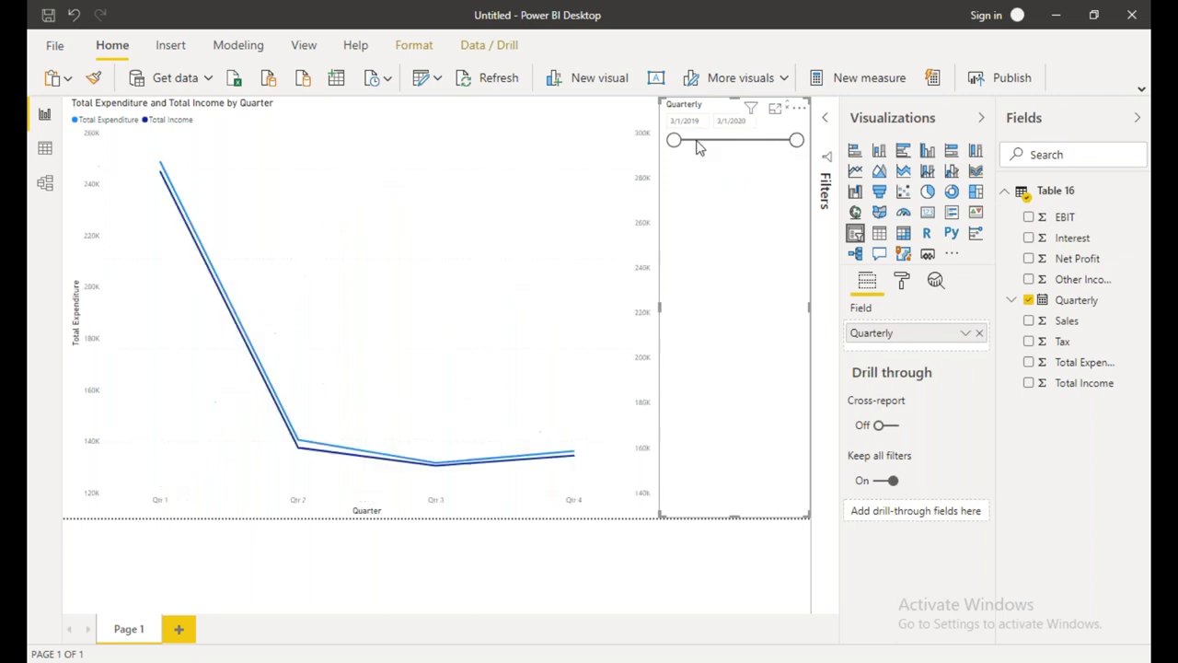
mouse_move(675, 140)
mouse_down()
mouse_move(700, 140)
mouse_move(682, 140)
mouse_up()
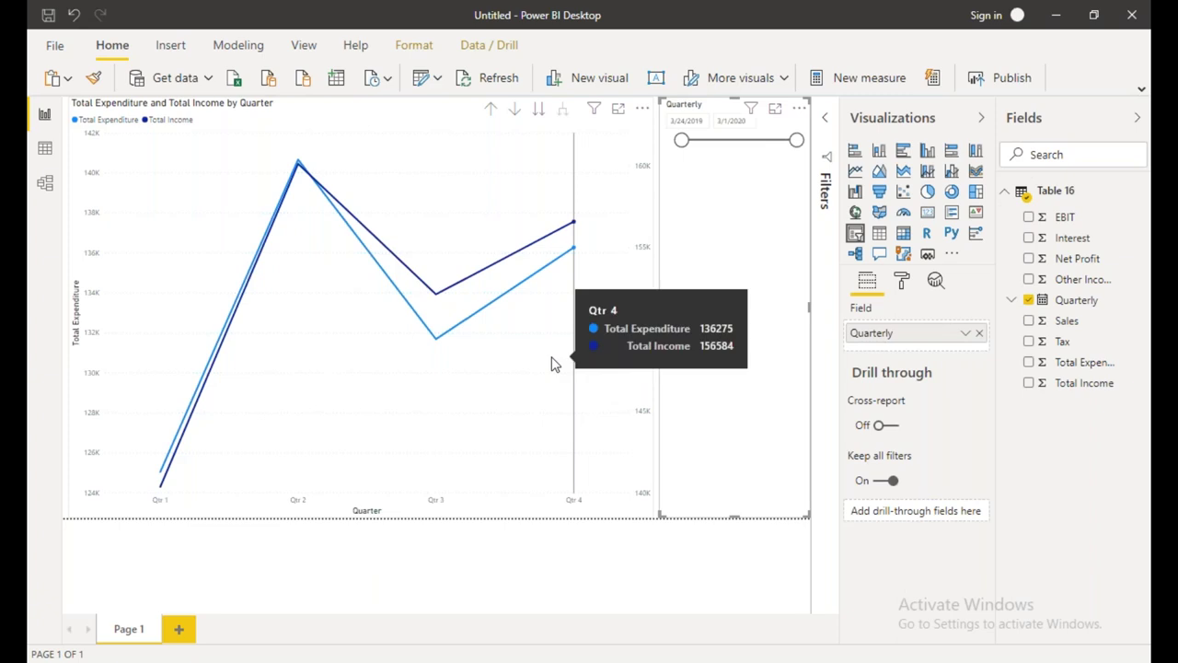
mouse_move(438, 453)
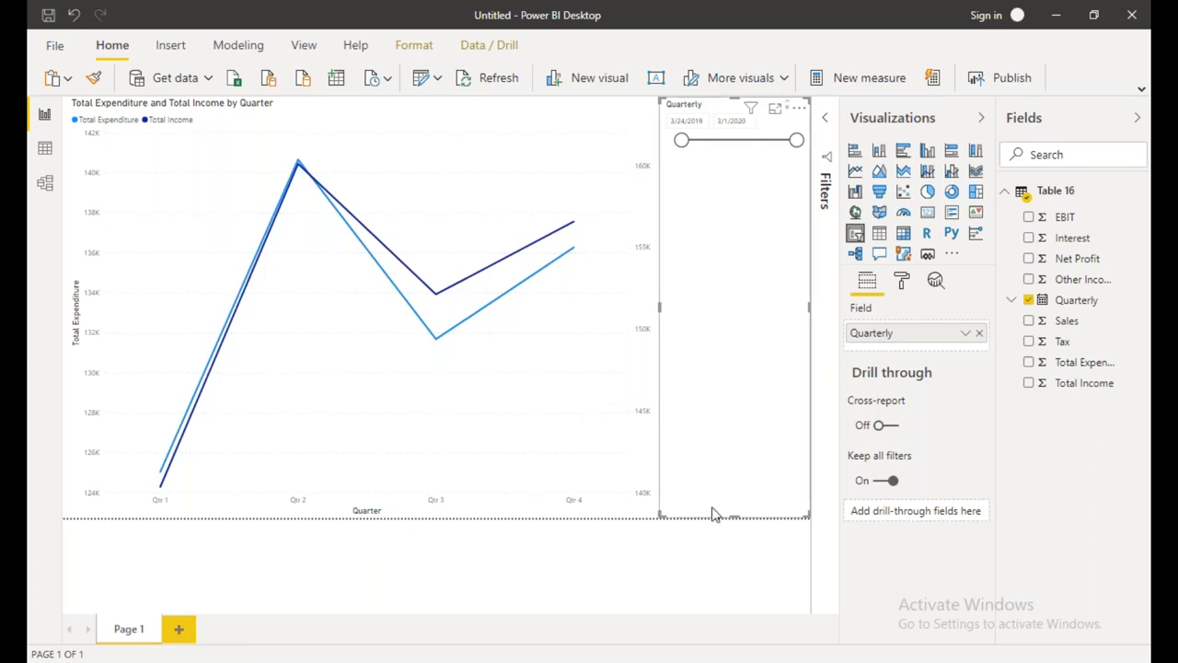
Shorten the Quarterly slicer to just below its date slider and add a new blank report page
drag(736, 516, 755, 177)
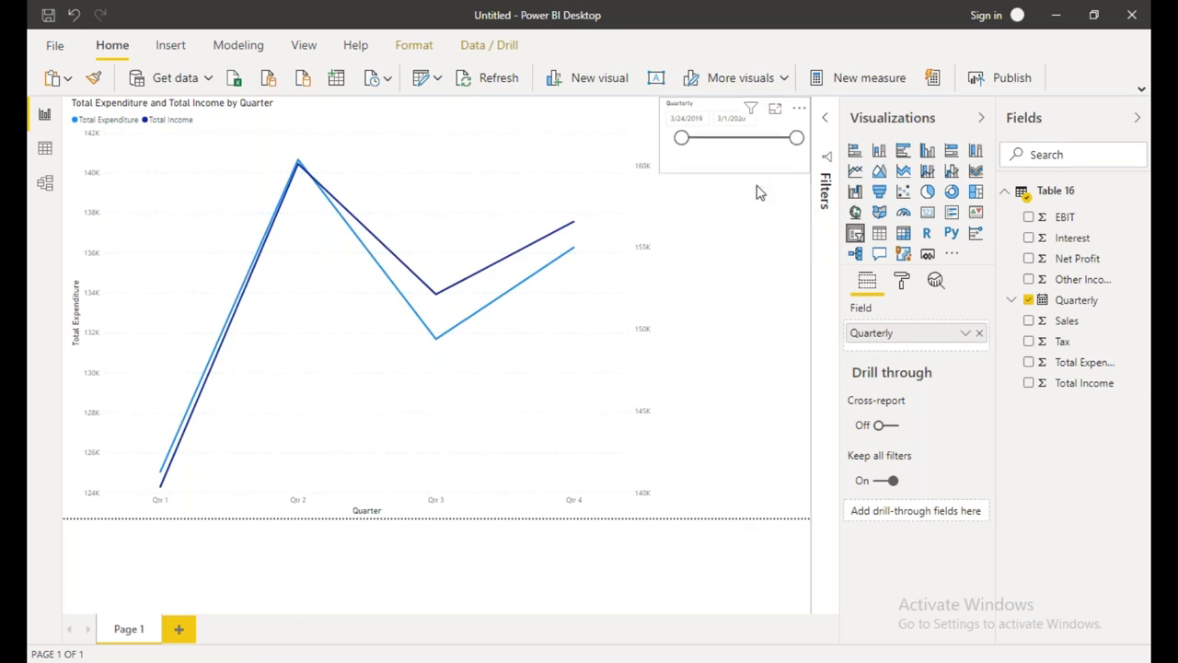
click(180, 630)
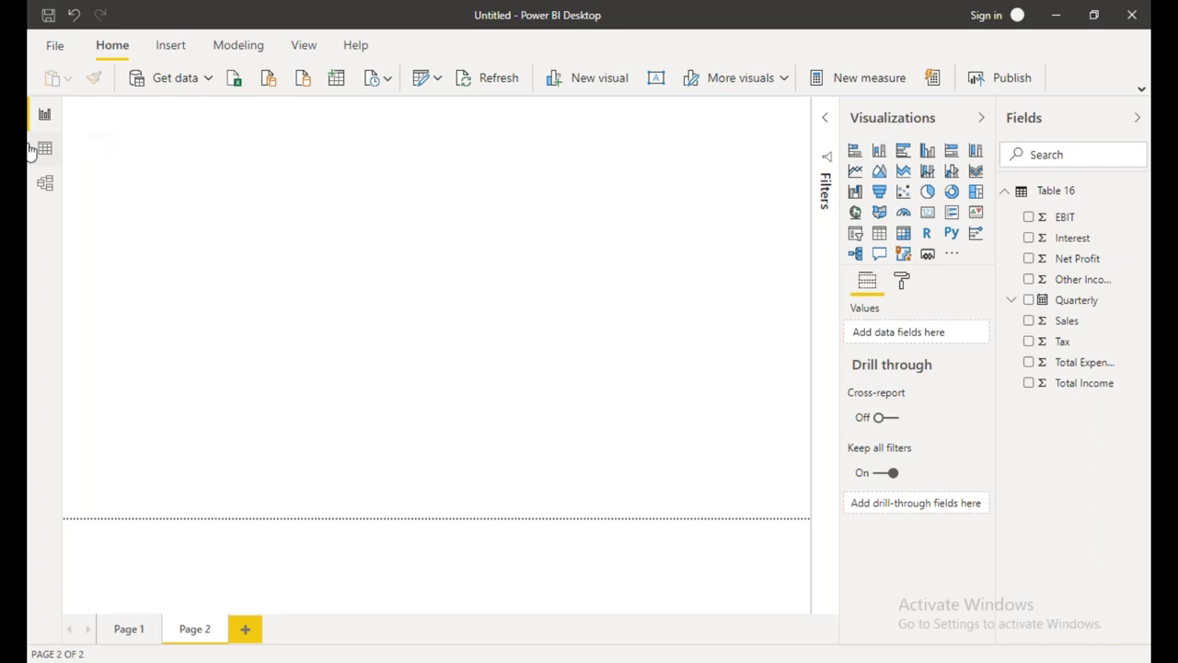
Switch to the Firefox browser and search the web for "foregin currency reserves by country"
key(alt+Tab)
click(532, 46)
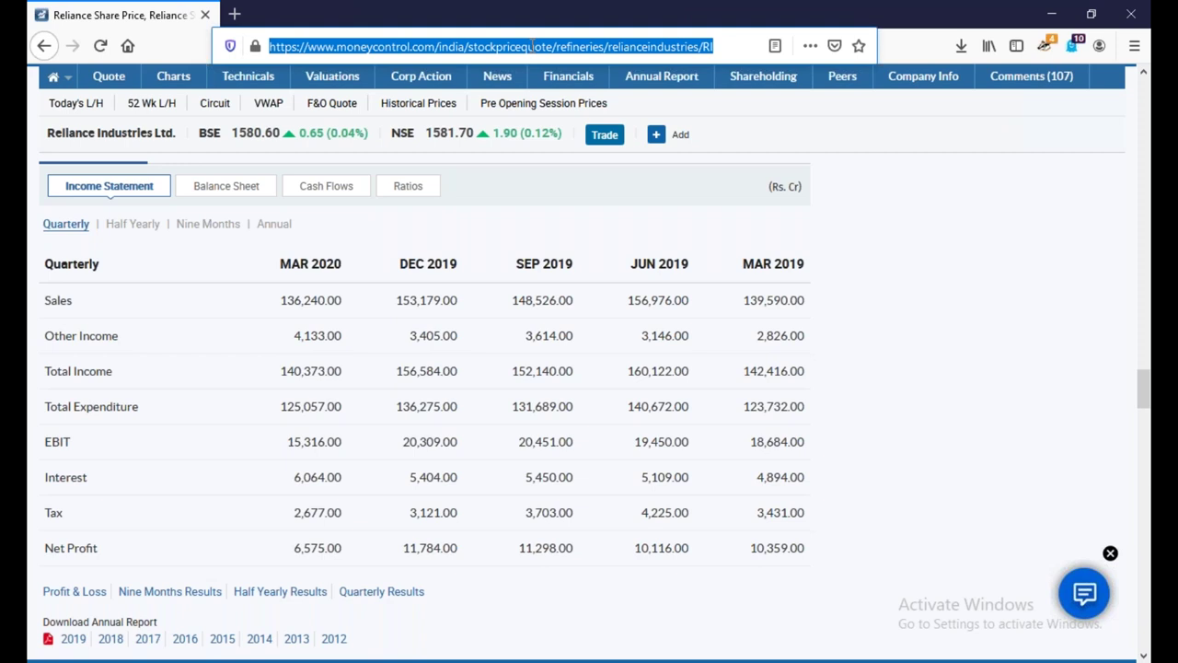
text(foregin)
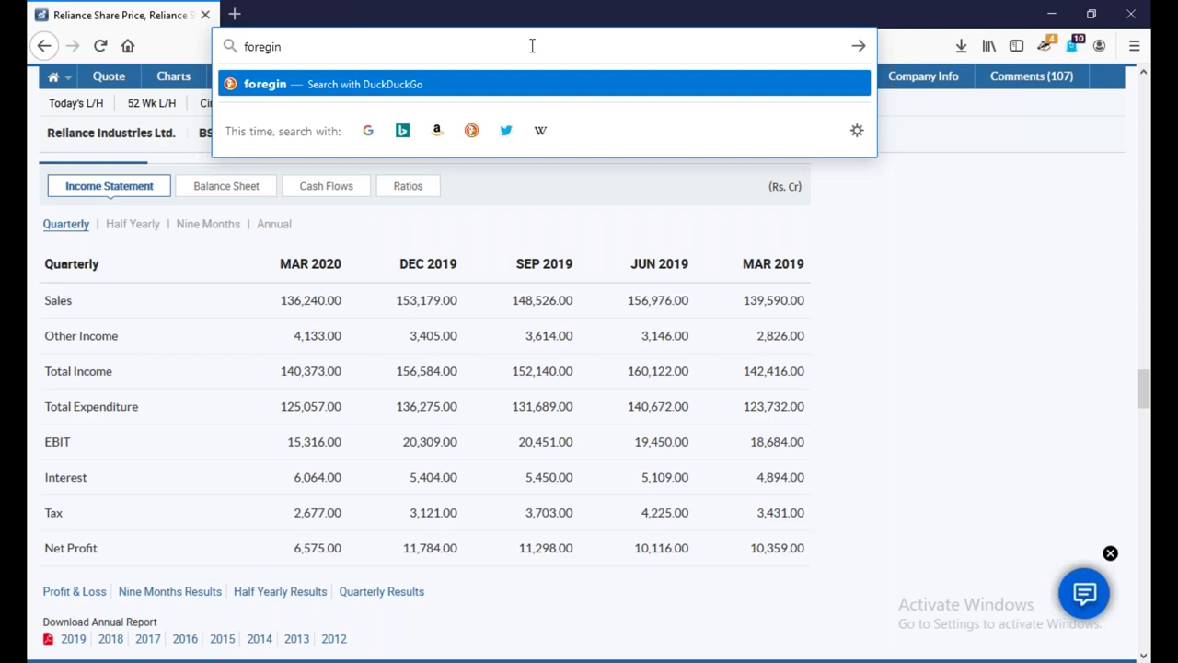
text( currency)
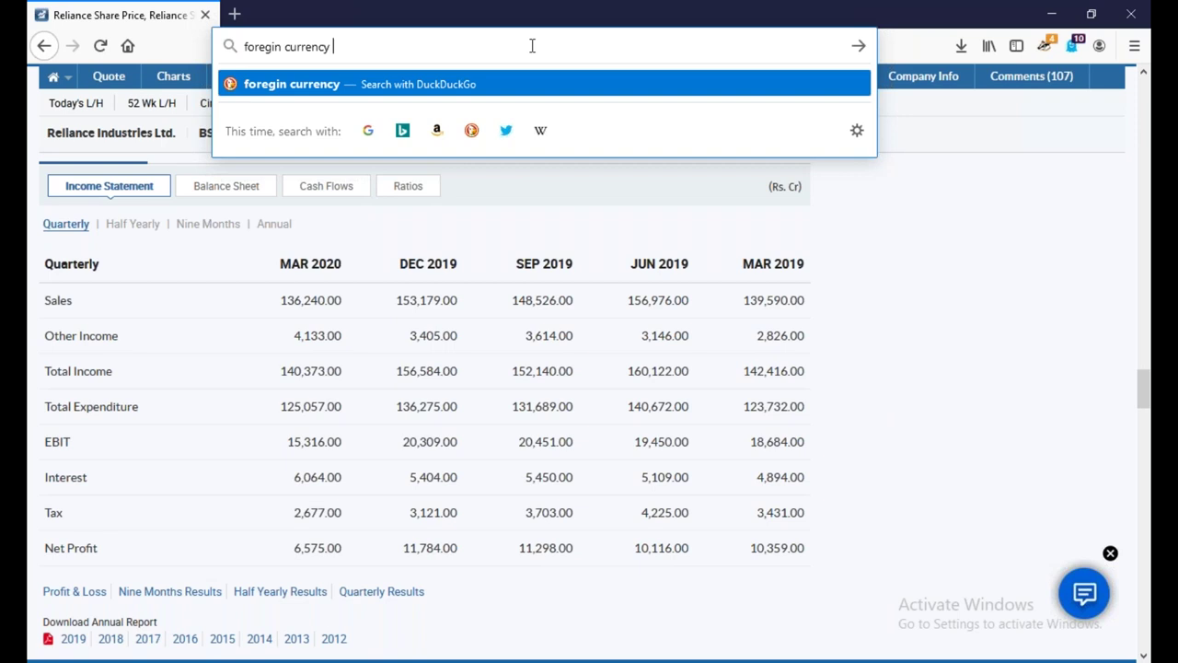
key(ctrl+a)
text(fore)
key(ctrl+a)
text(foregin currency reserves)
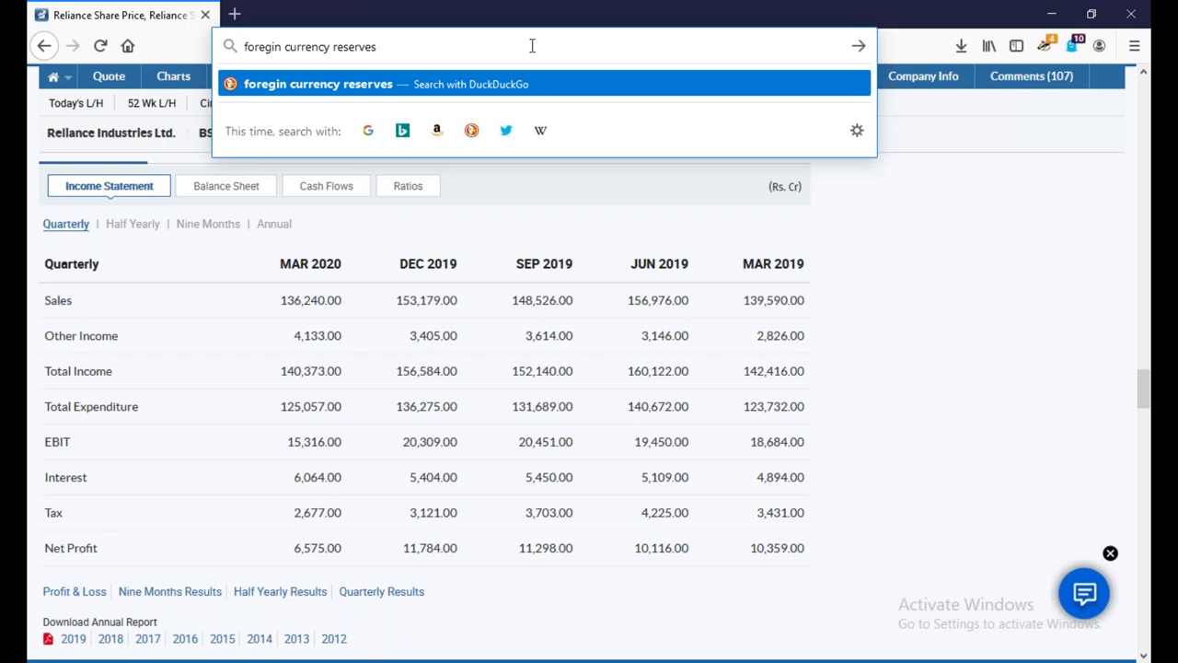
text(by country)
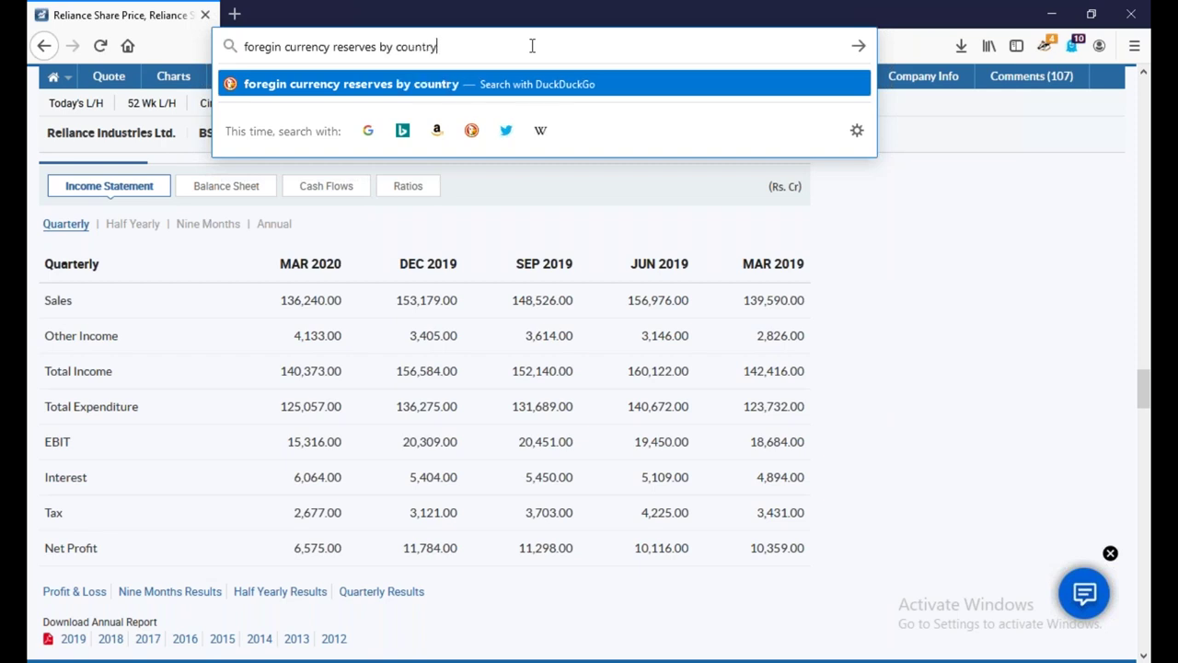
key(Return)
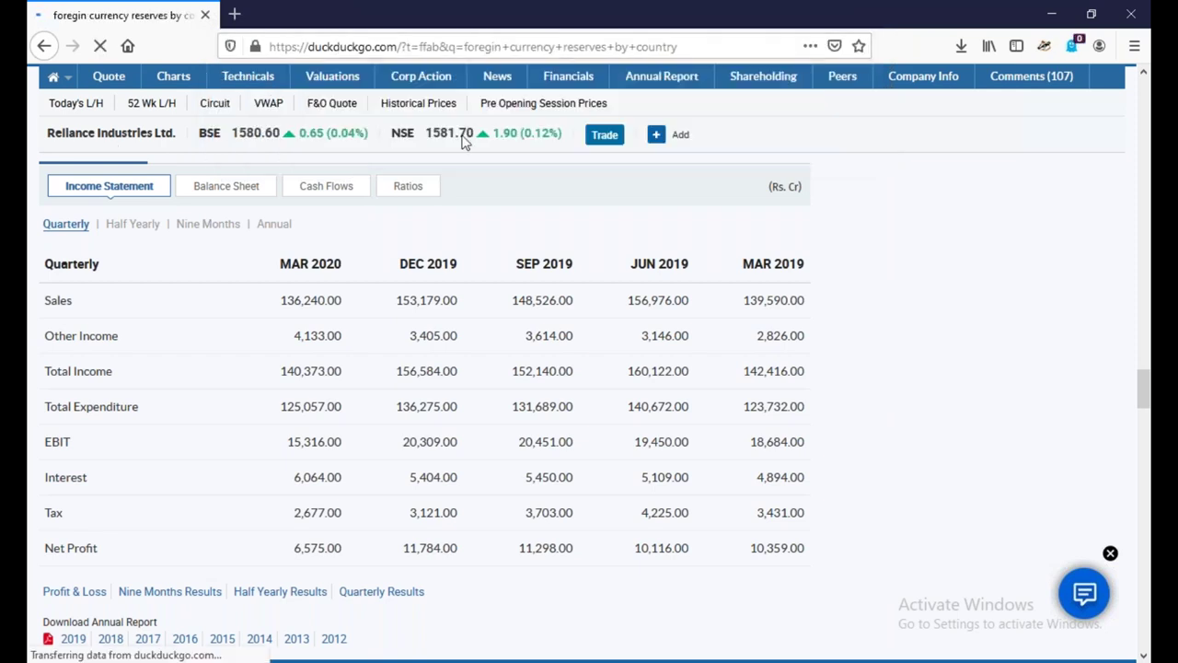
Open Wikipedia's "List of countries by foreign-exchange reserves" from the search results and review its Foreign exchange reserves table
click(258, 290)
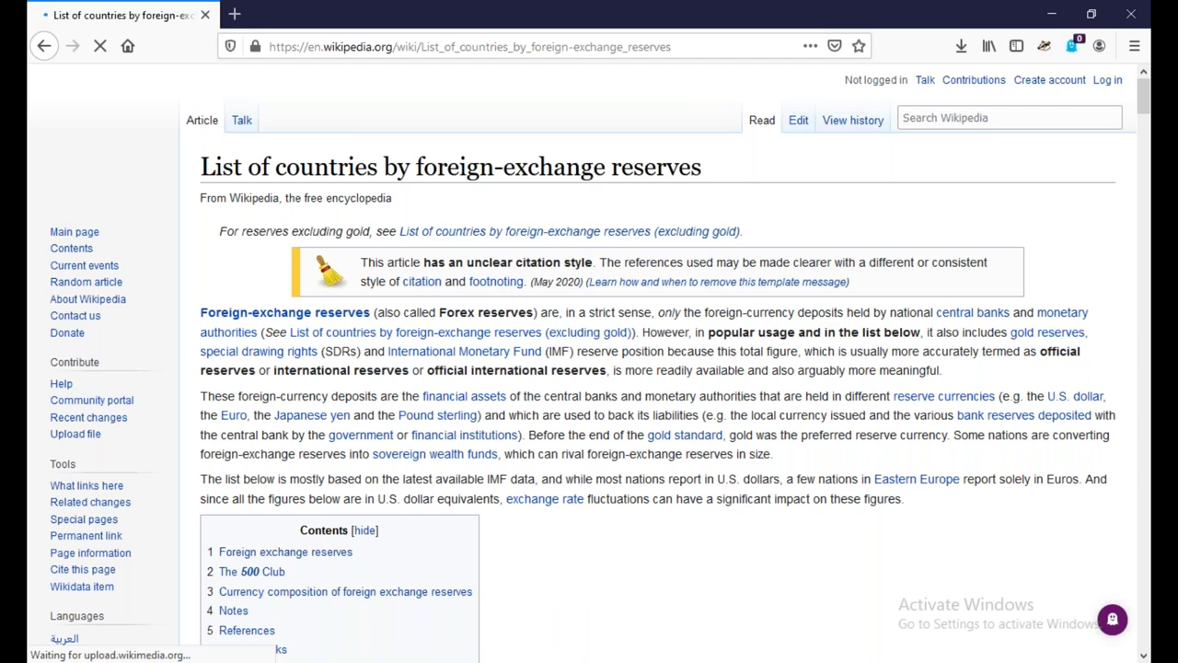
scroll(671, 337, down, 10)
scroll(671, 330, down, 3)
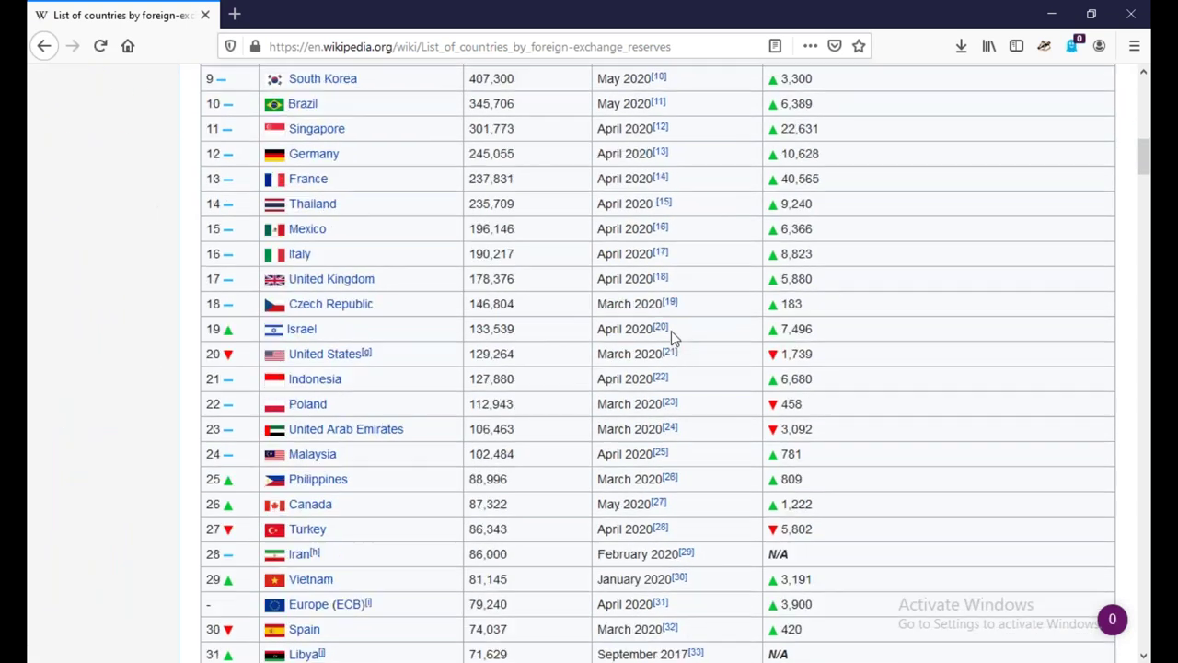
scroll(673, 332, up, 4)
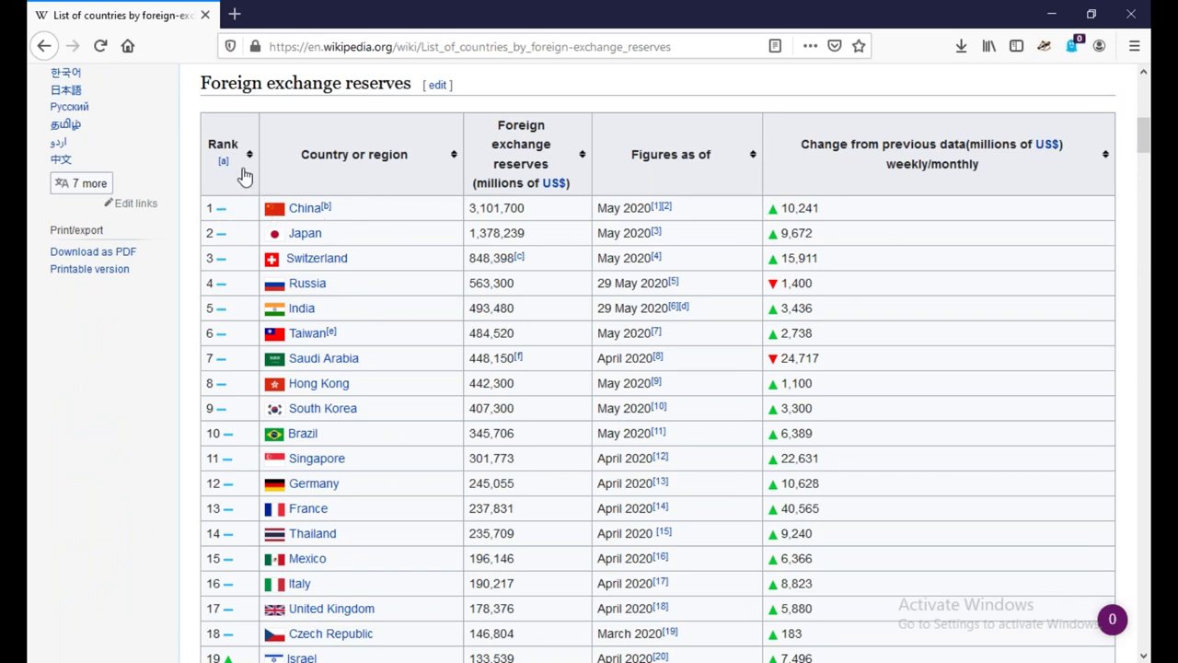
mouse_move(223, 161)
Copy the web address of the Wikipedia foreign-exchange reserves page
click(367, 47)
click(367, 47)
key(ctrl+c)
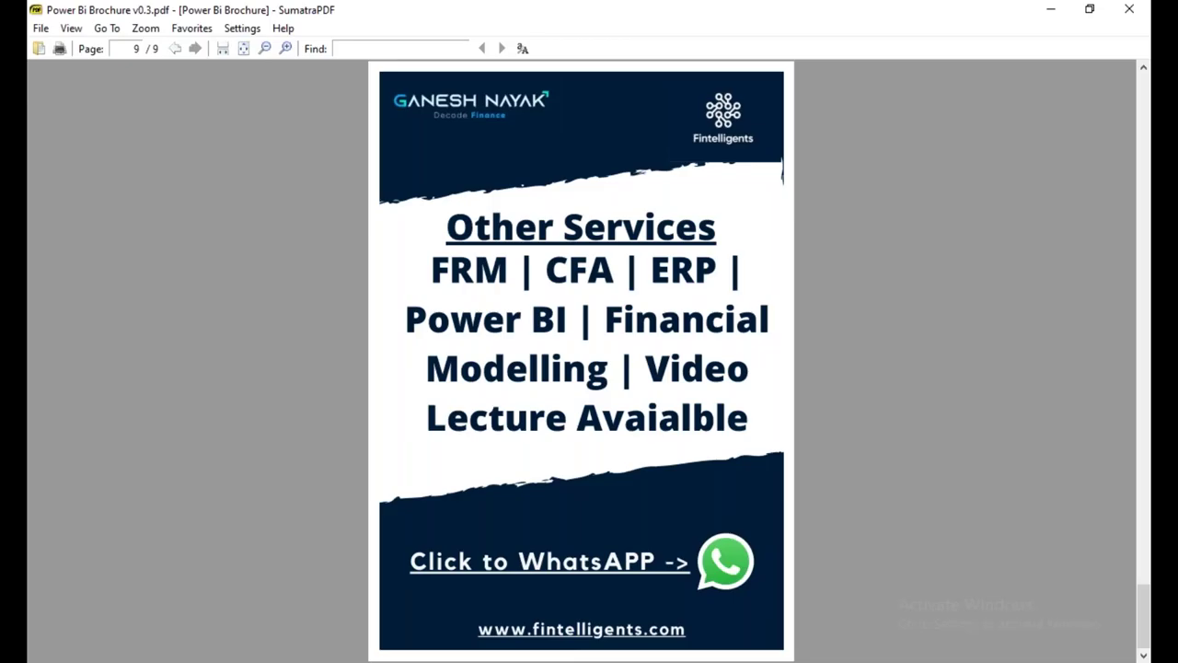
Return to Power BI Desktop and connect to a Web data source using the copied Wikipedia address
click(98, 332)
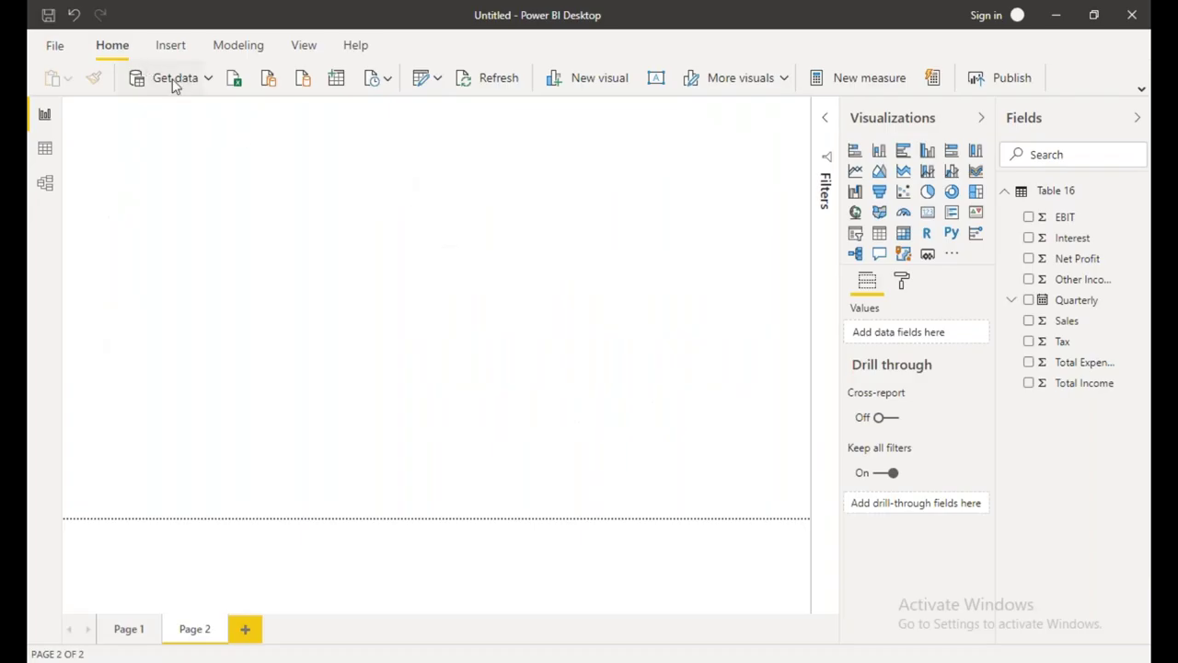
click(208, 81)
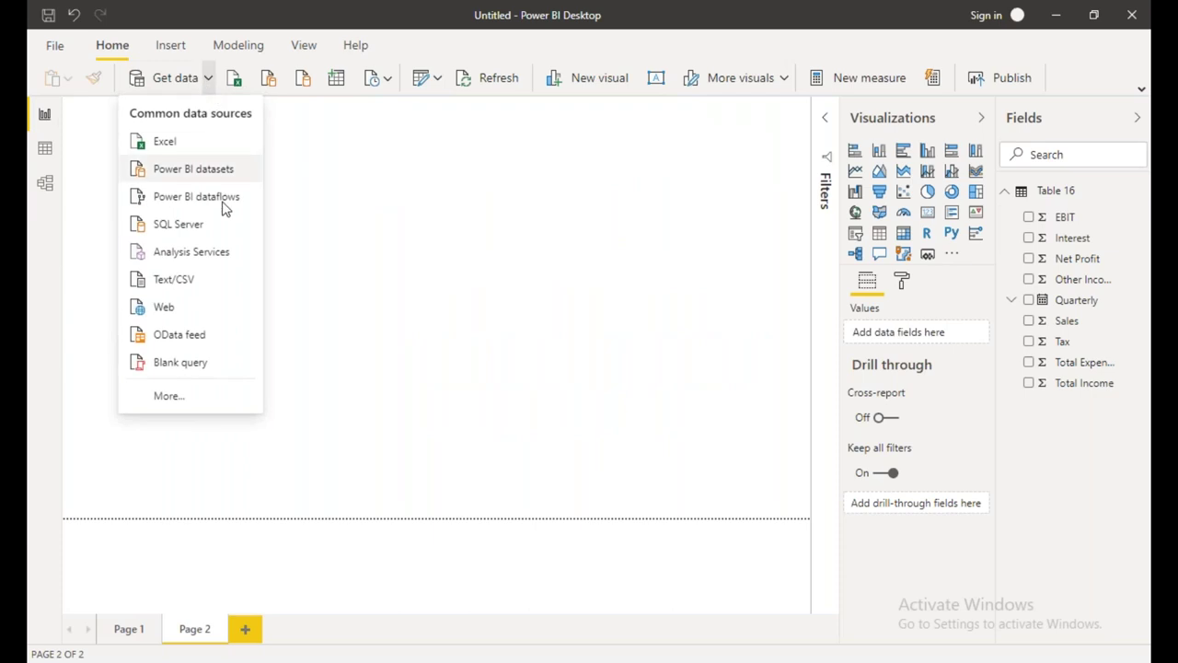
click(180, 308)
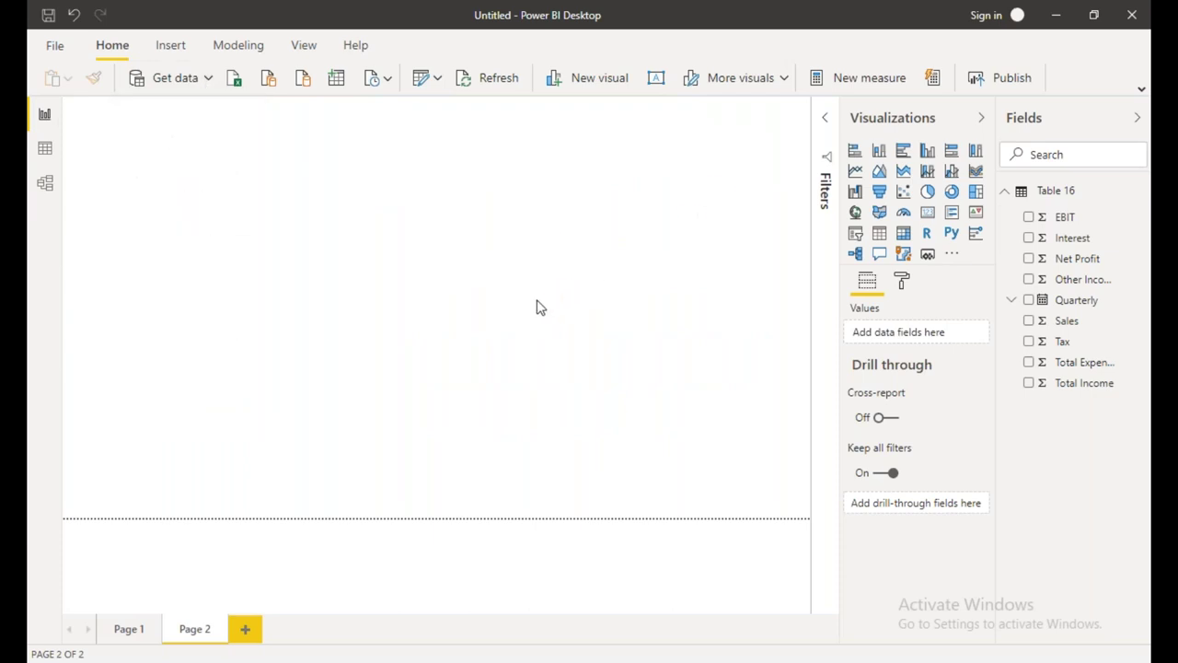
key(ctrl+v)
click(768, 390)
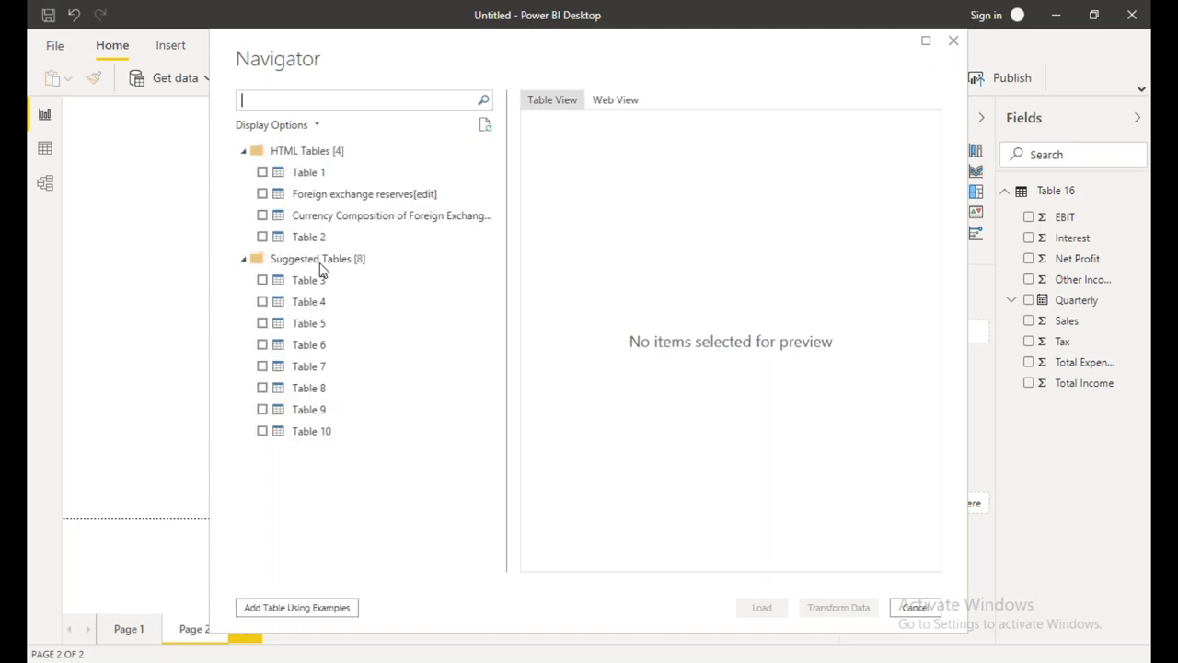
Preview and select the "Foreign exchange reserves[edit]" HTML table and open it for transformation in Power Query Editor
click(337, 200)
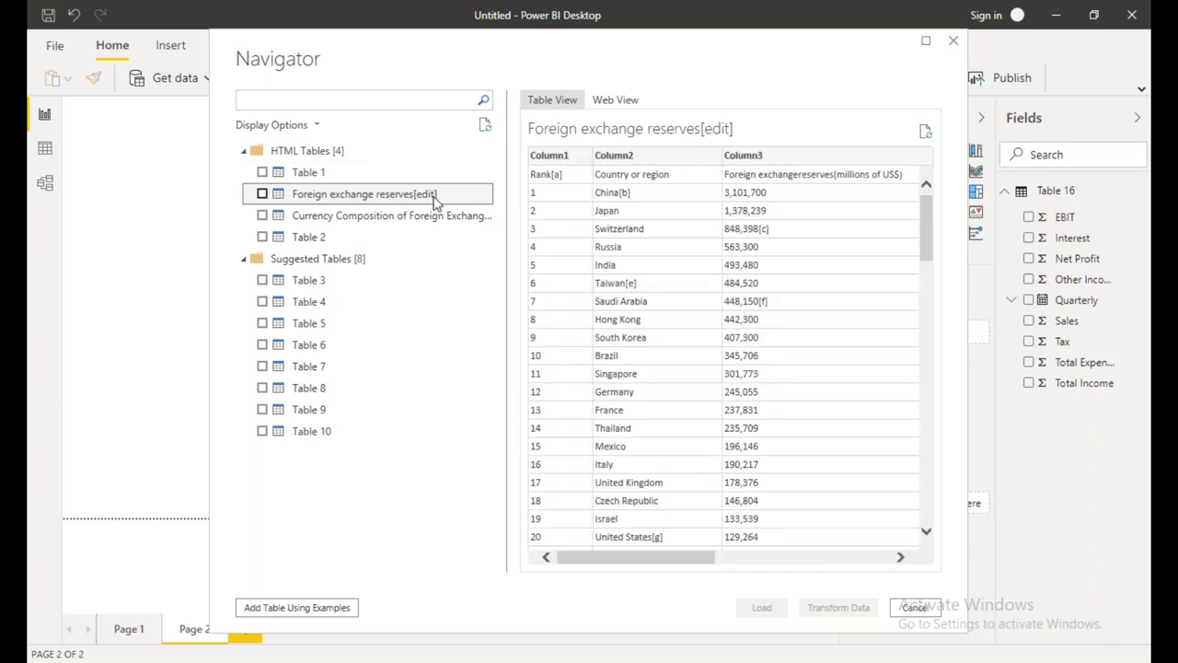
mouse_move(679, 565)
mouse_down()
mouse_move(870, 568)
mouse_move(660, 558)
mouse_up()
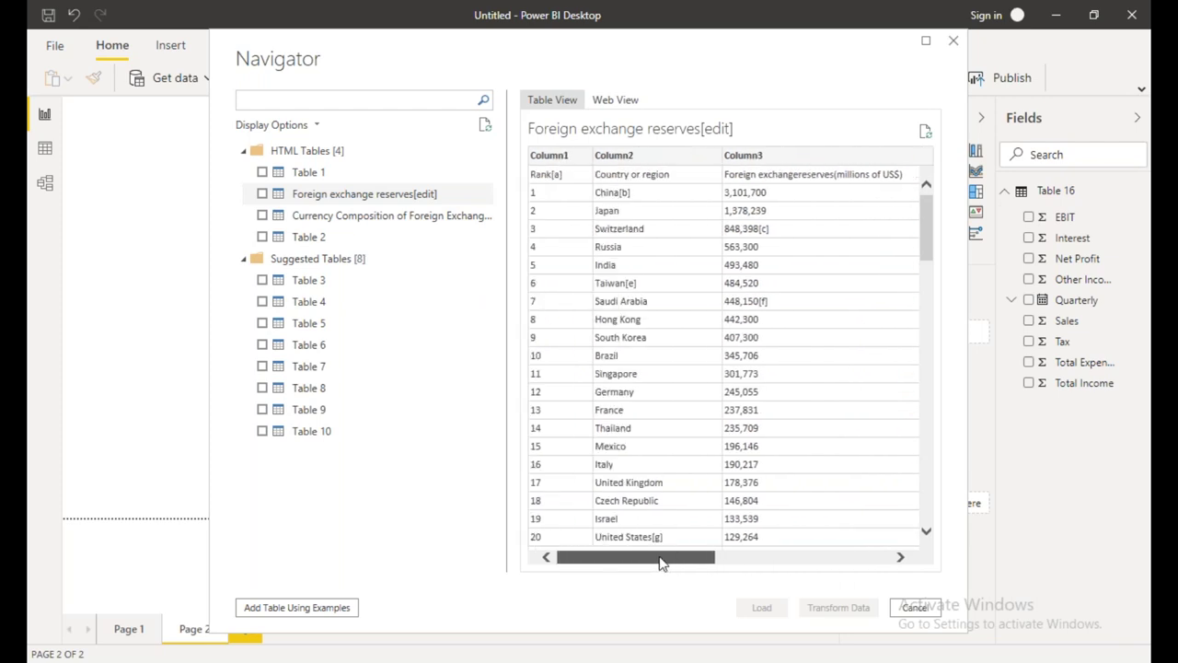
click(262, 194)
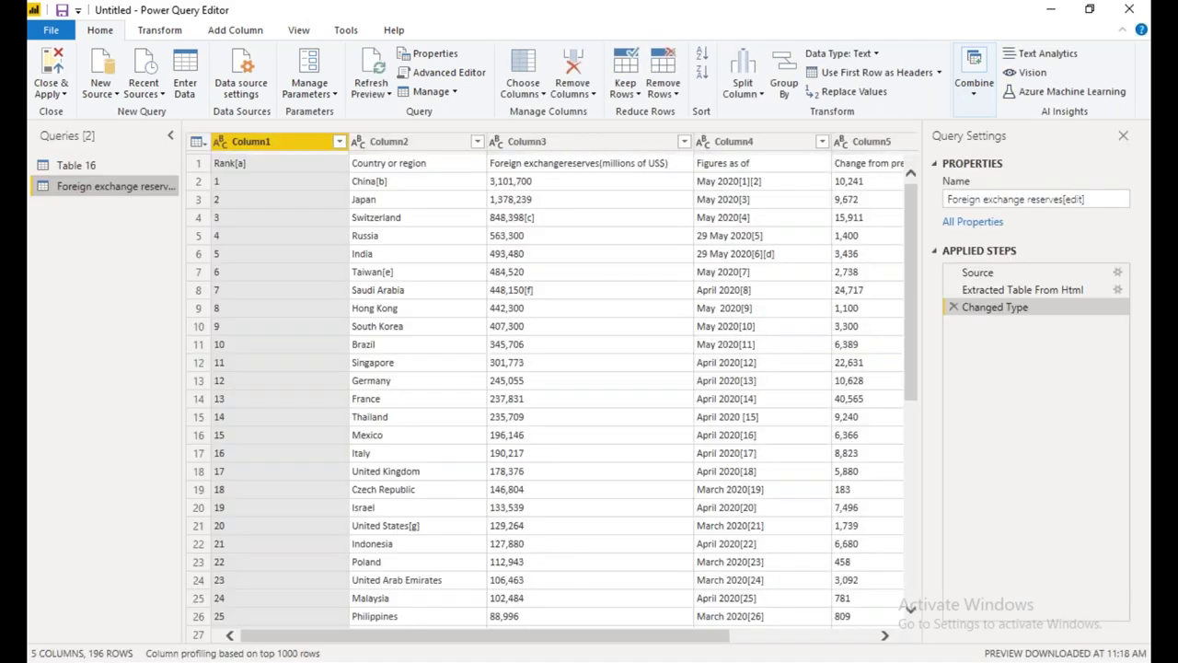
Check the first-row labels of the foreign exchange reserves table and promote that row to column headers
click(467, 164)
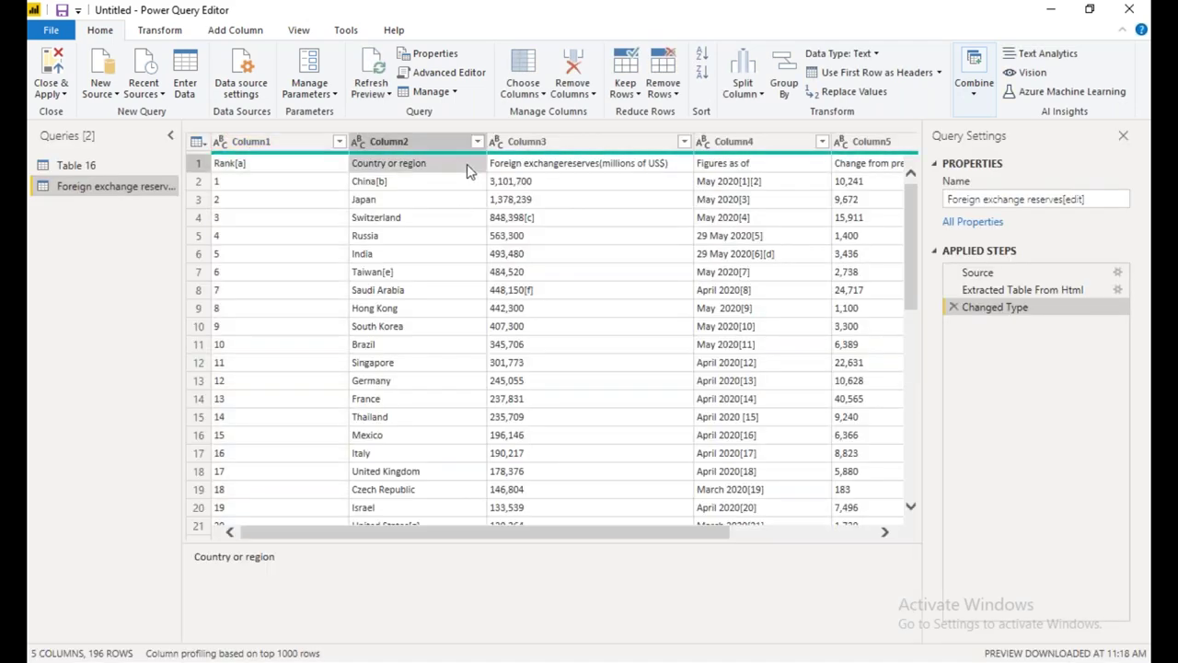
click(258, 149)
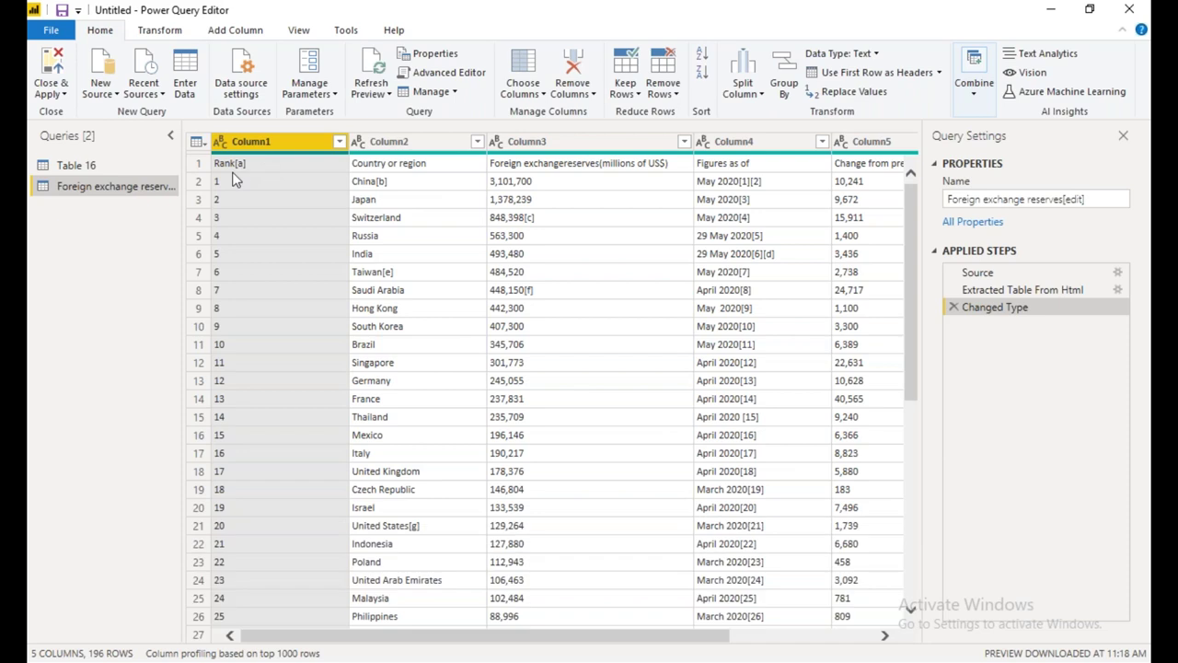
click(452, 171)
click(599, 174)
click(796, 166)
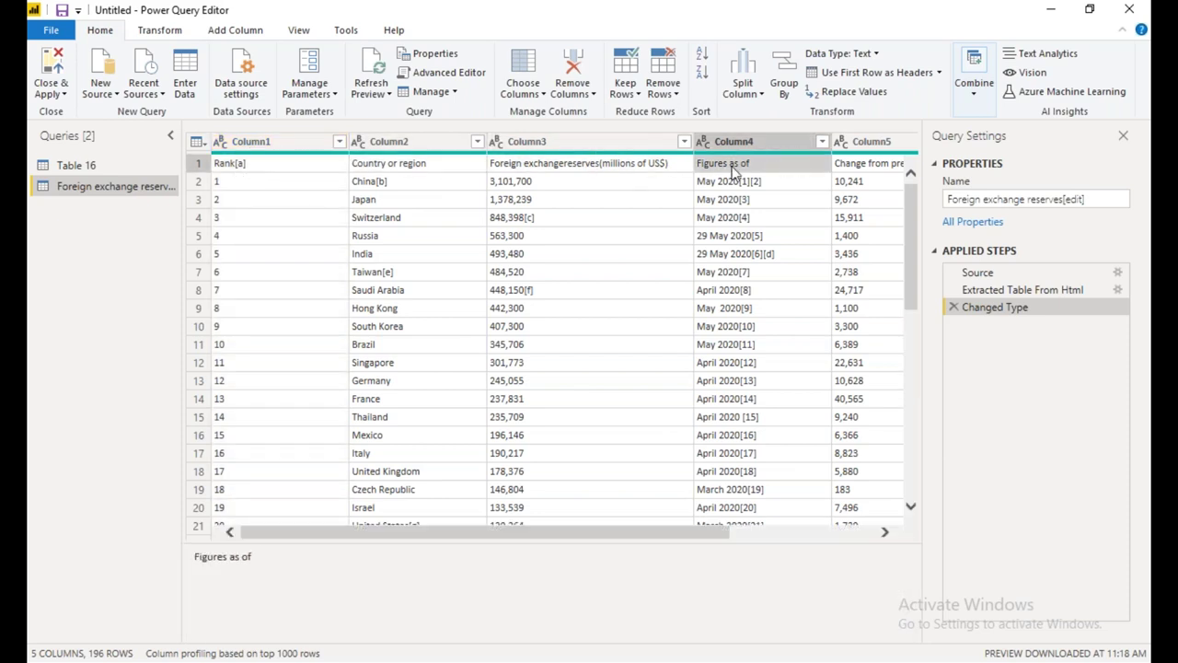
click(481, 173)
click(557, 173)
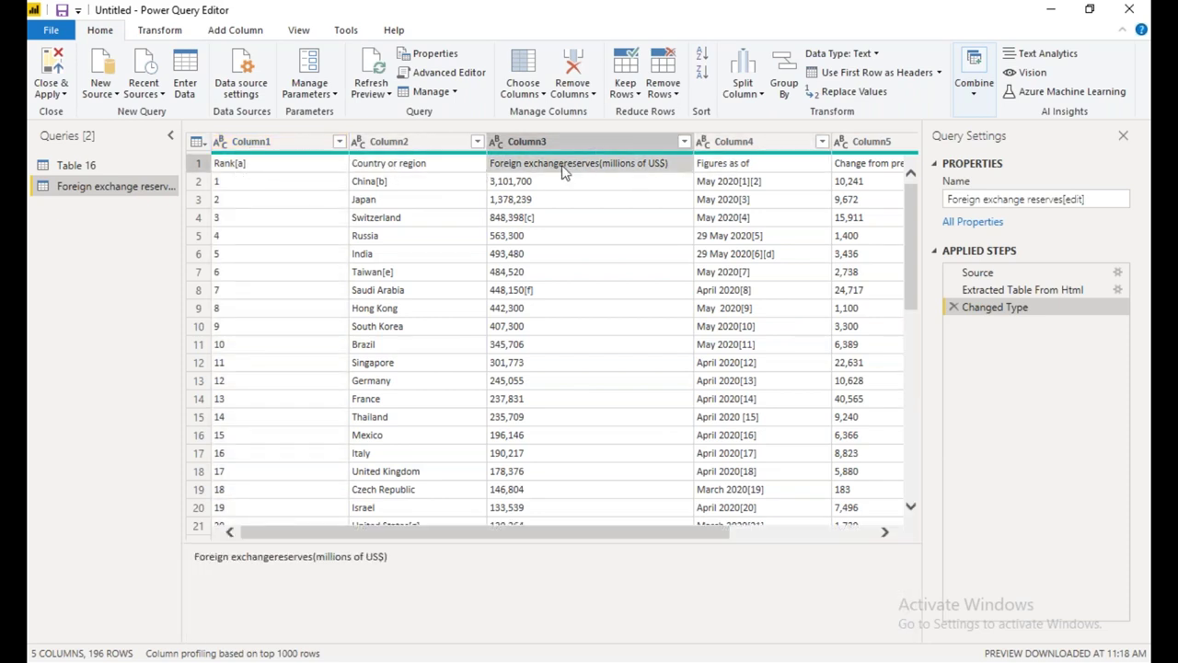
click(727, 172)
click(847, 172)
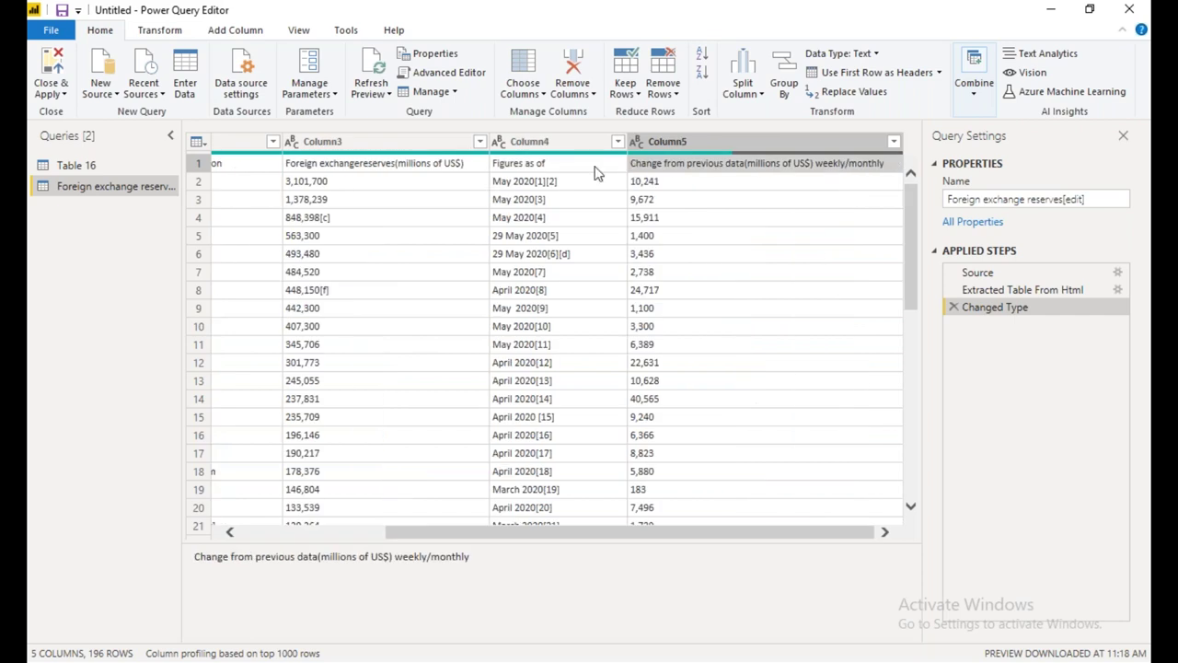
click(623, 170)
click(420, 164)
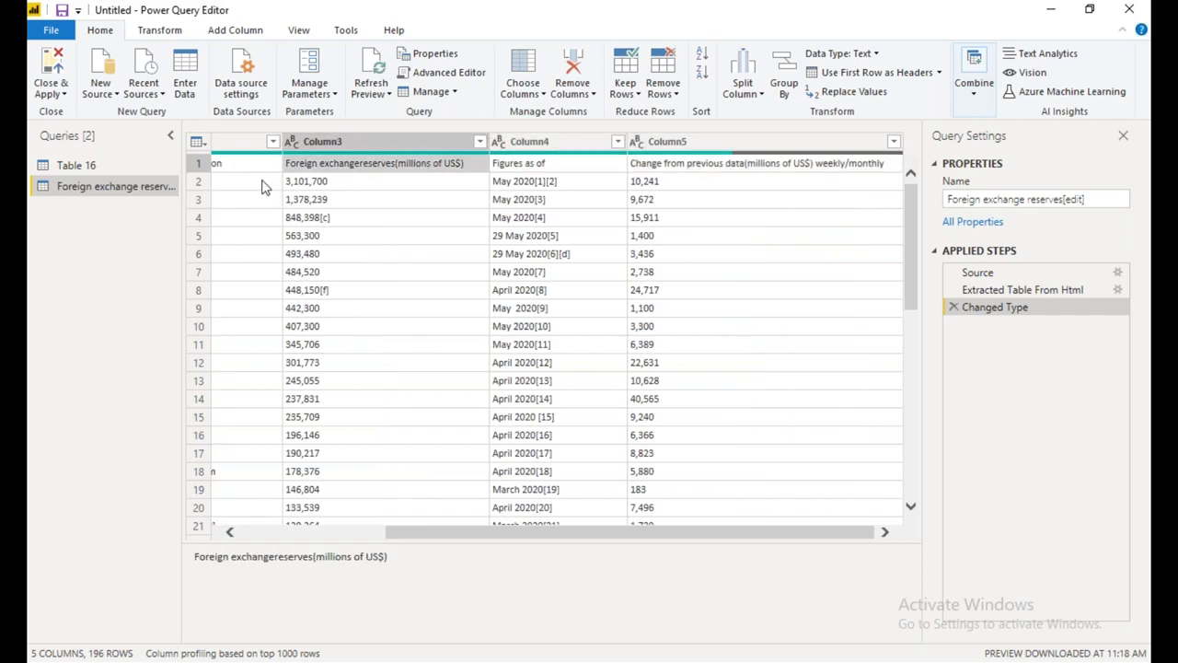
click(344, 537)
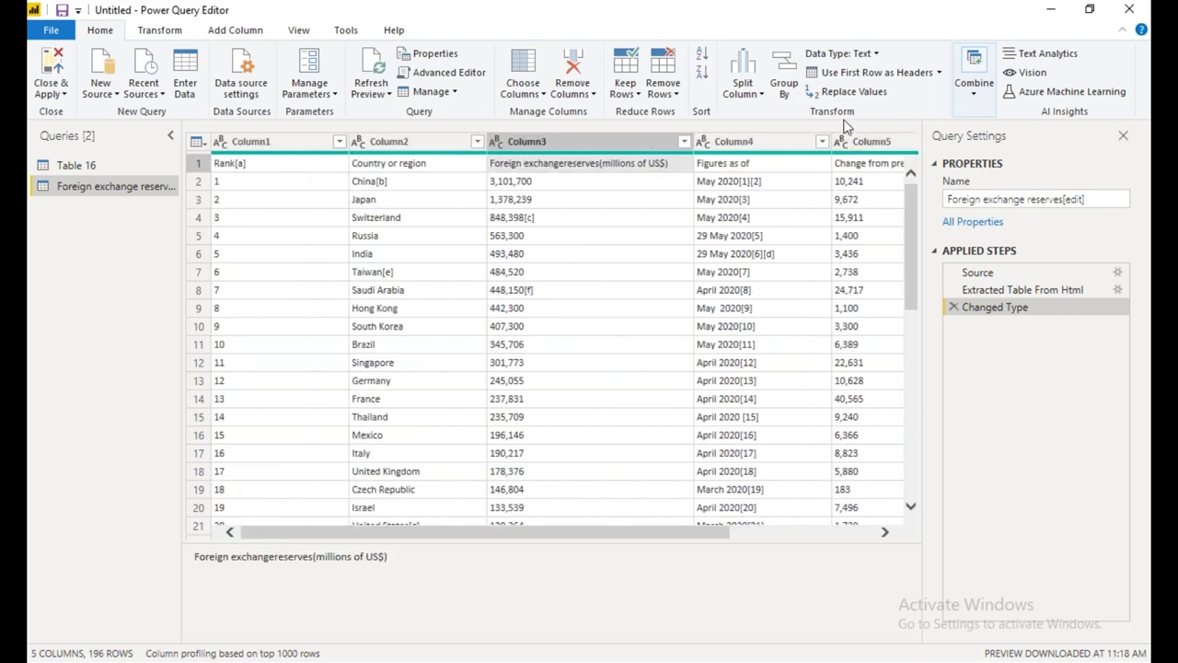
click(864, 72)
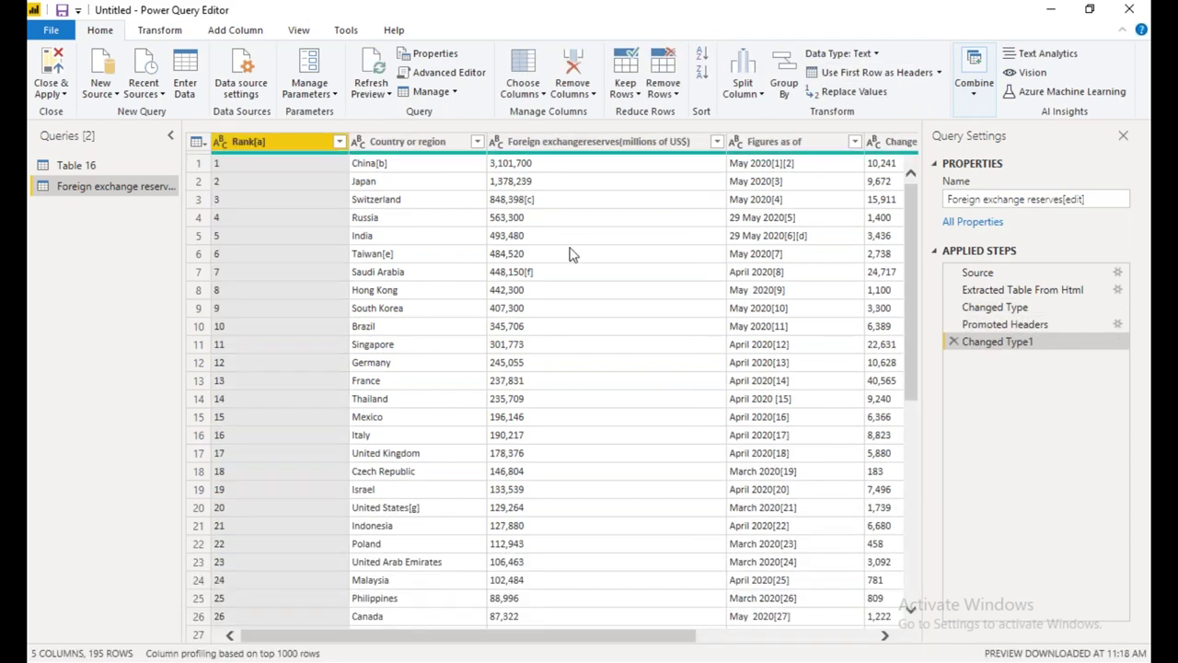
Examine the table's columns for values needing cleanup, checking the Switzerland and Saudi Arabia entries in the foreign exchange reserves column
click(538, 207)
drag(614, 533, 840, 514)
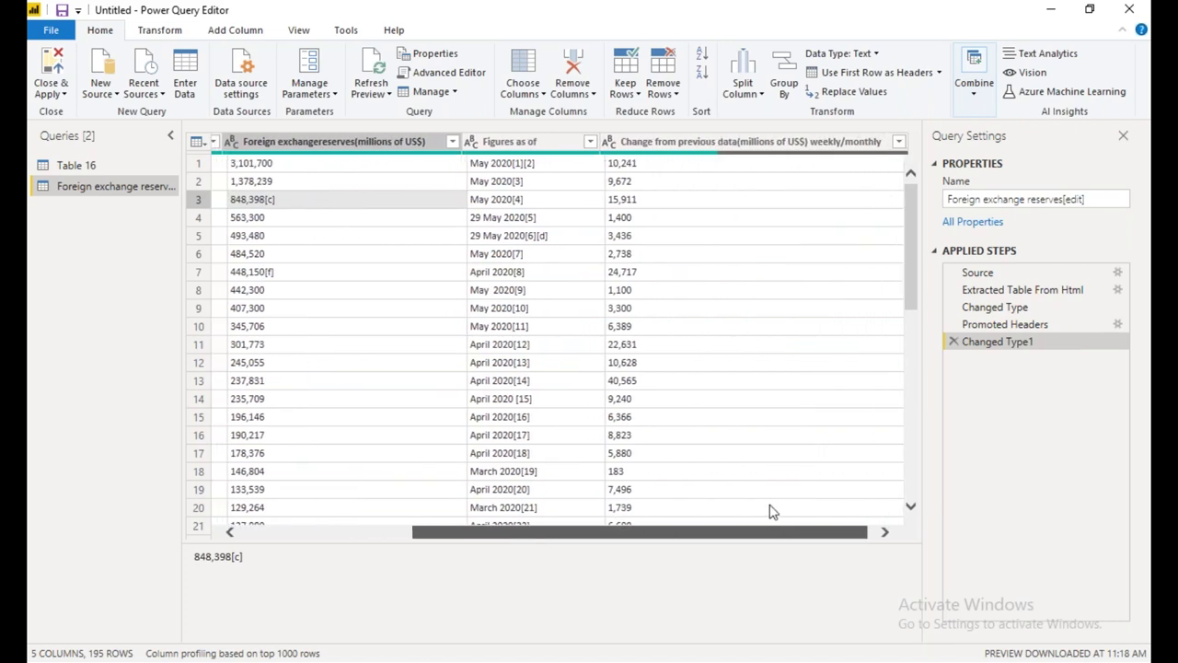
scroll(770, 508, left, 10)
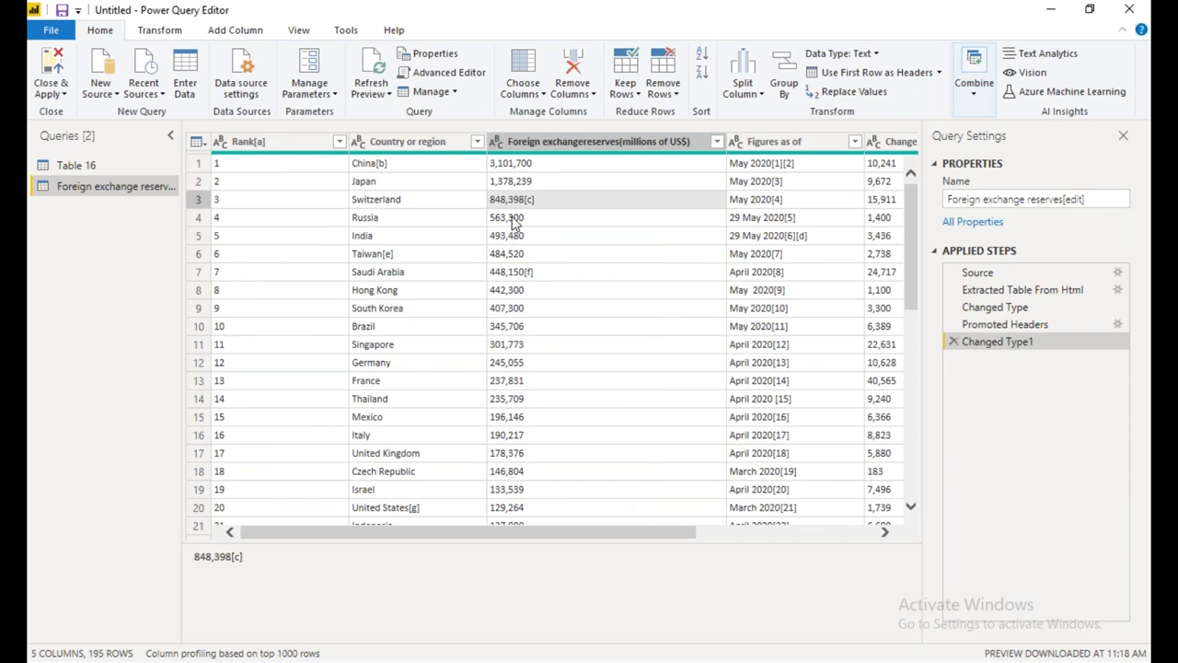
scroll(515, 235, down, 6)
scroll(521, 261, up, 6)
mouse_move(562, 182)
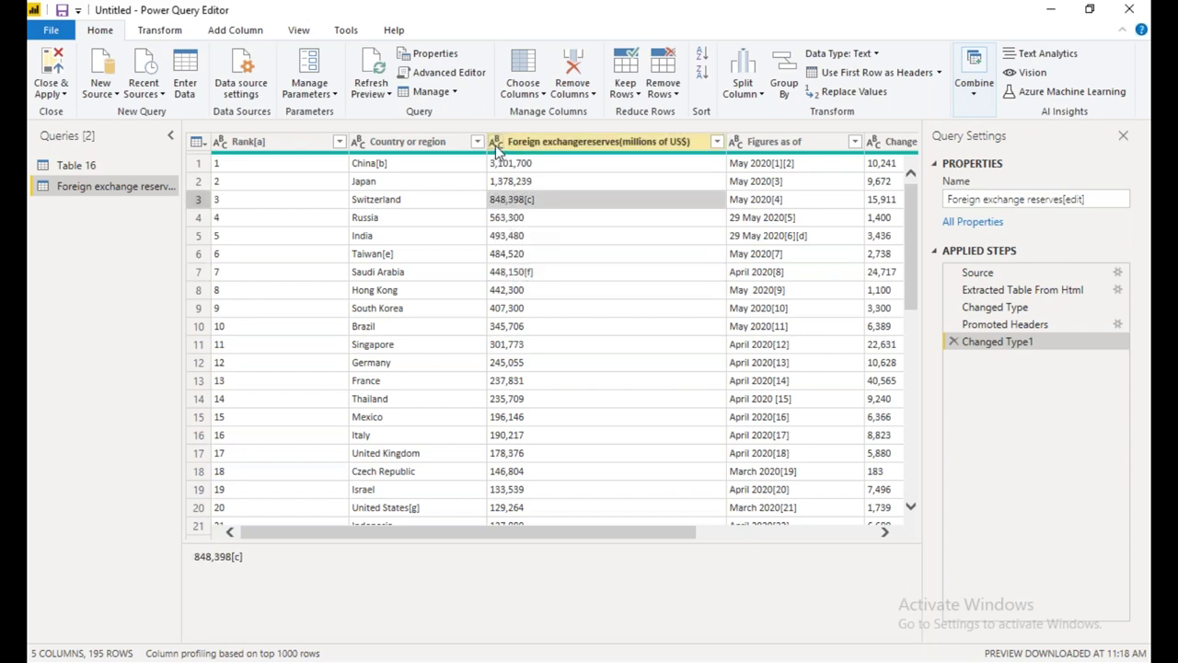
click(559, 278)
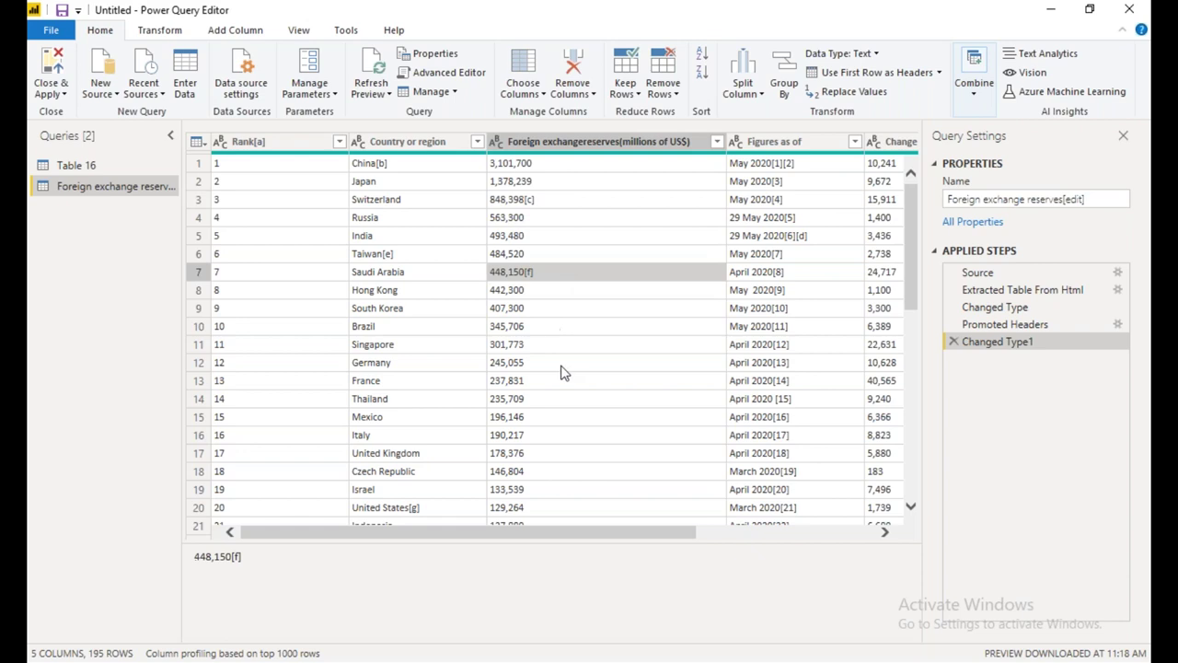
click(544, 201)
click(549, 271)
click(539, 199)
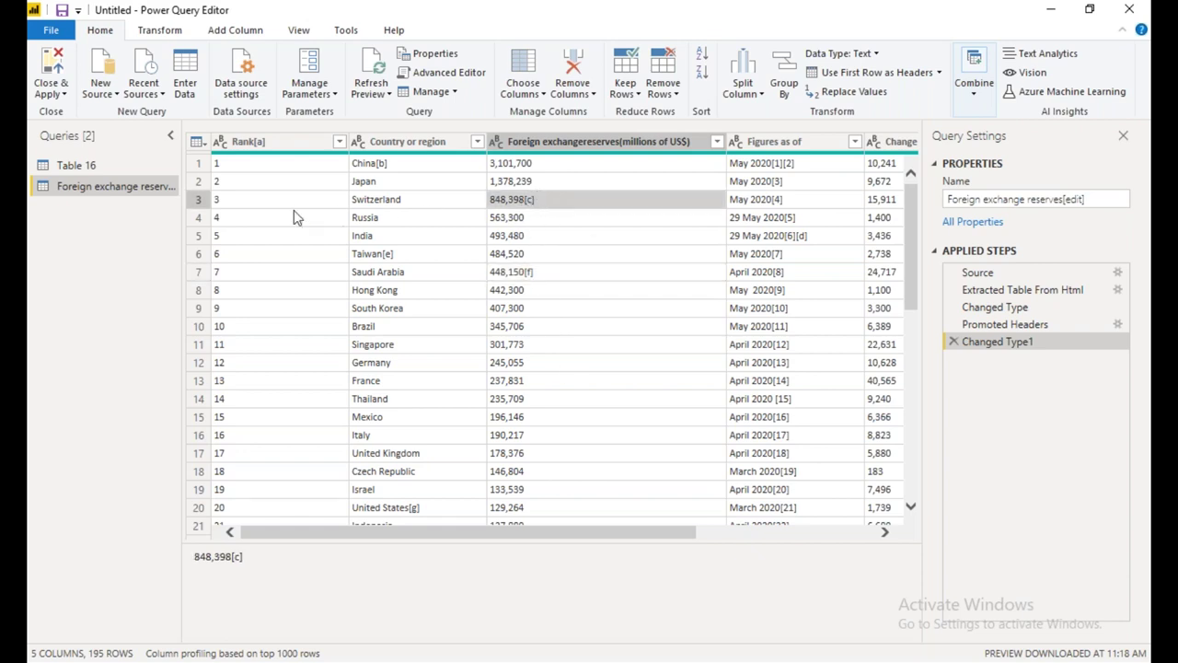
Compare the footnoted Switzerland and Saudi Arabia reserve values with the plain numbers, and check the footnote marks on the China and Taiwan names
click(542, 274)
click(543, 200)
click(526, 275)
click(527, 218)
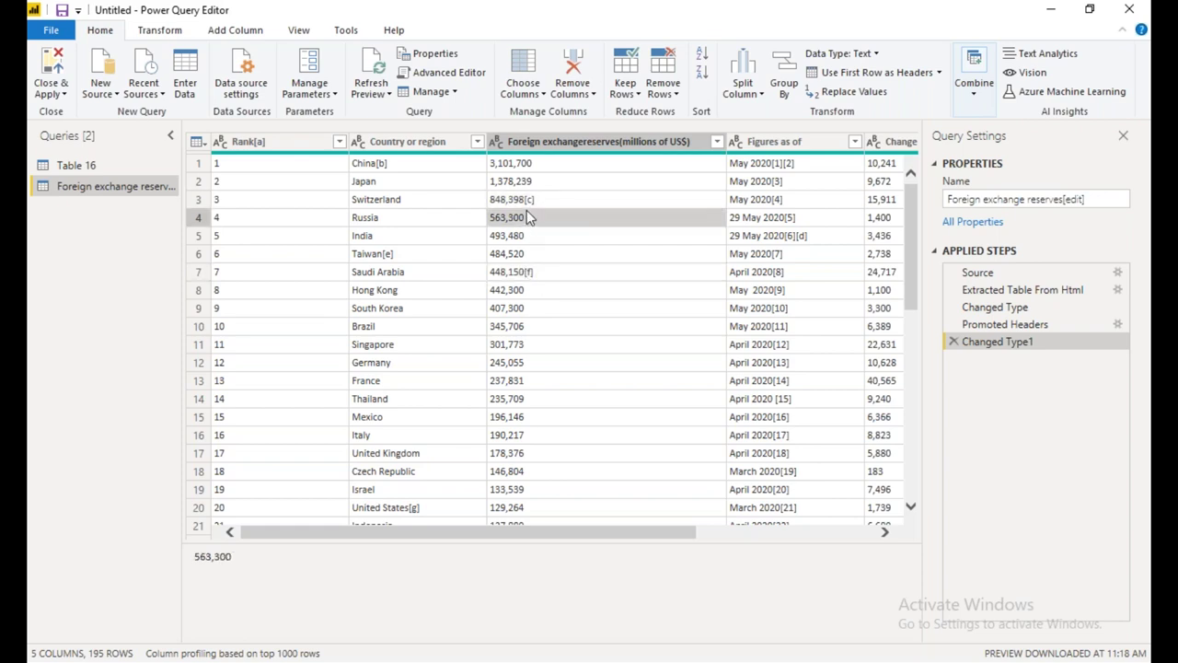
click(527, 200)
mouse_move(543, 537)
mouse_down()
mouse_move(663, 534)
mouse_move(543, 534)
mouse_up()
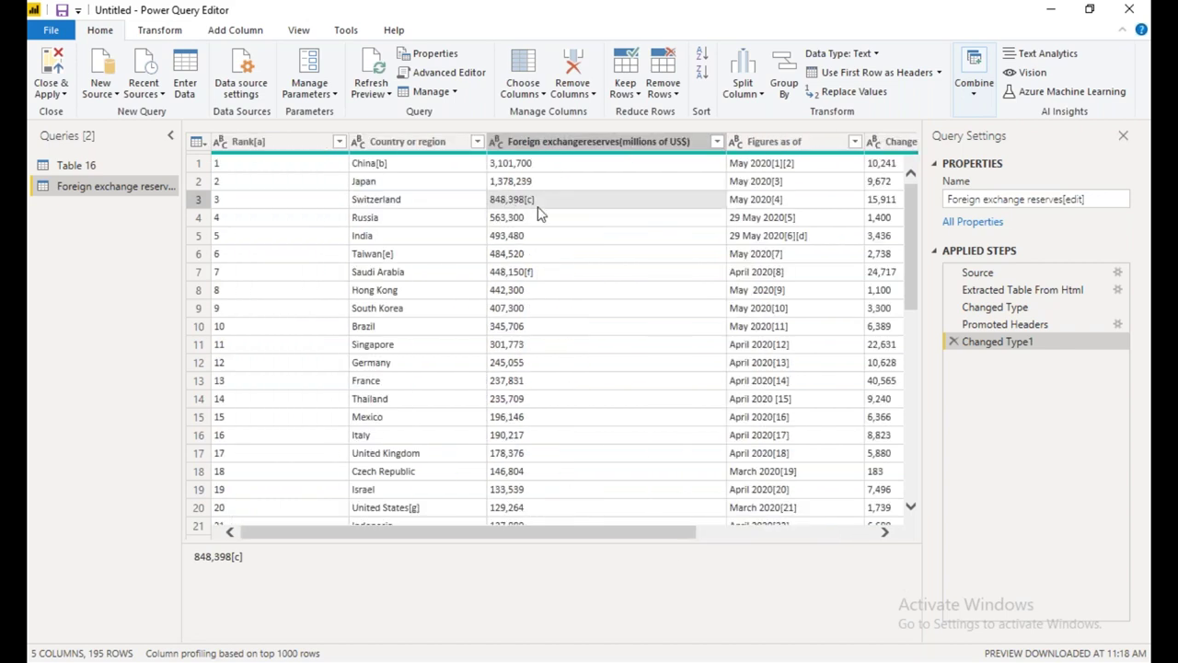
click(400, 258)
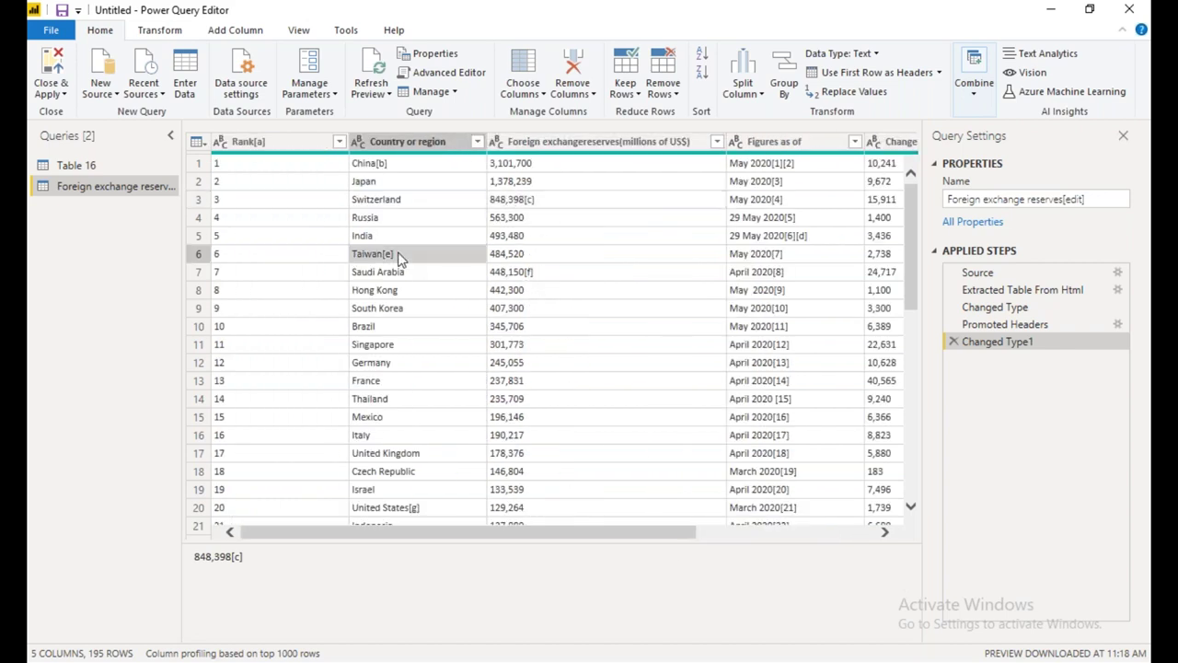
click(411, 166)
click(554, 210)
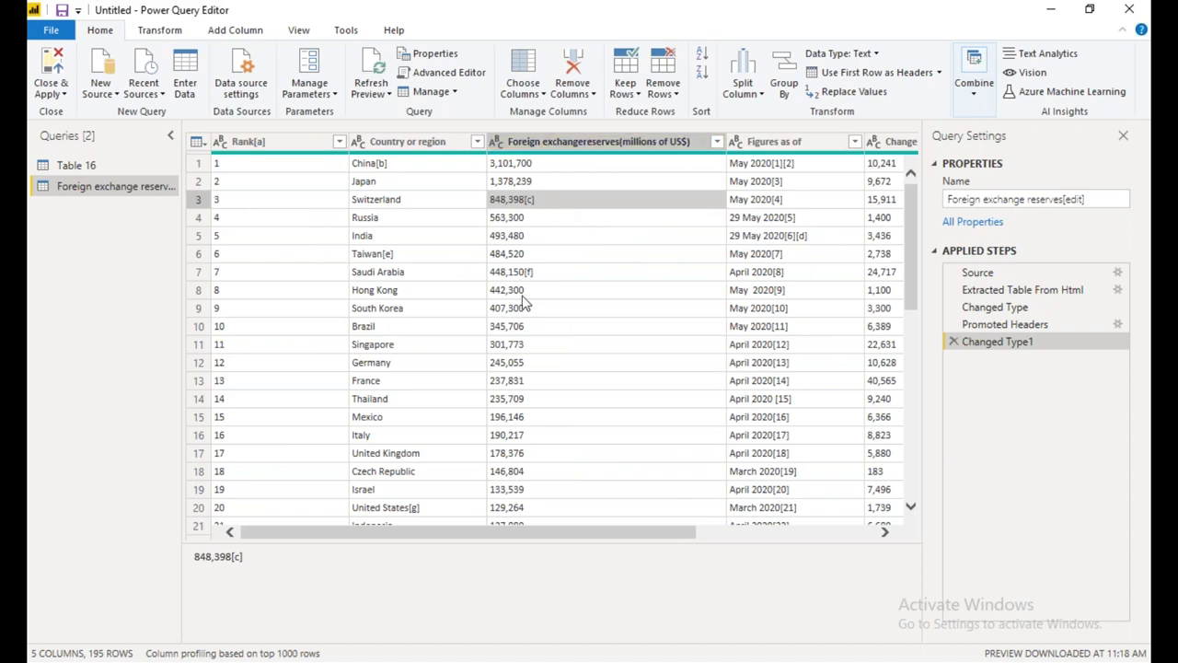
click(528, 235)
click(527, 271)
click(535, 204)
click(529, 271)
click(530, 205)
click(534, 271)
click(534, 204)
click(533, 276)
click(529, 200)
Change the foreign exchange reserves column's data type to Whole Number, replacing the current type conversion
click(497, 141)
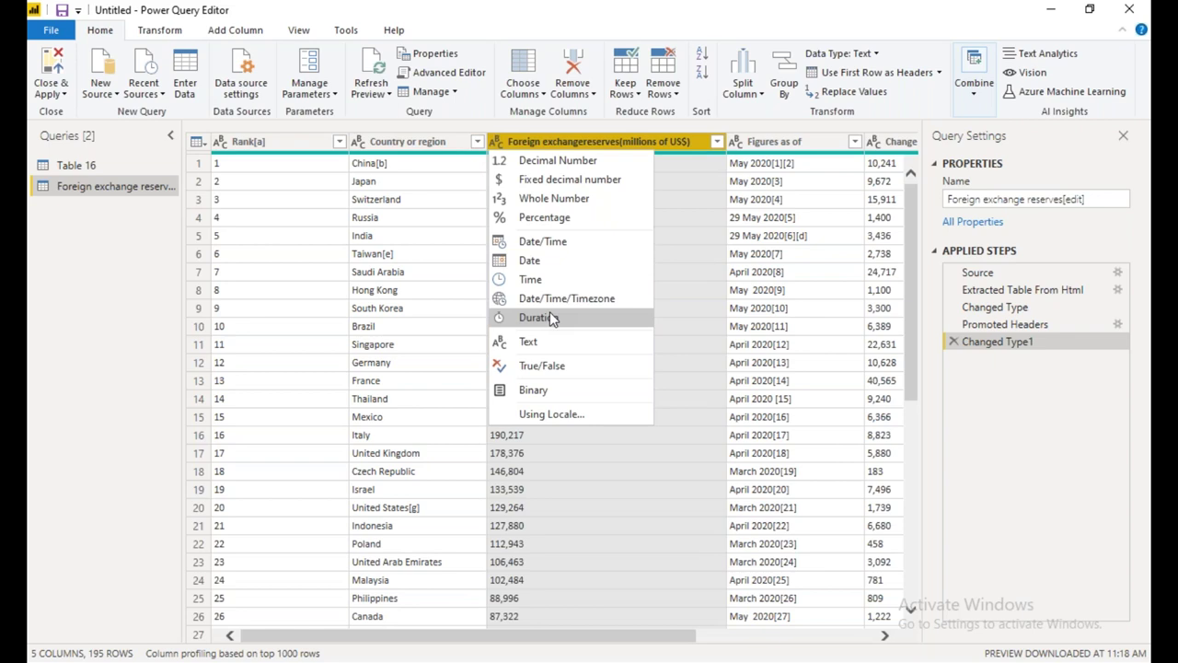
click(557, 198)
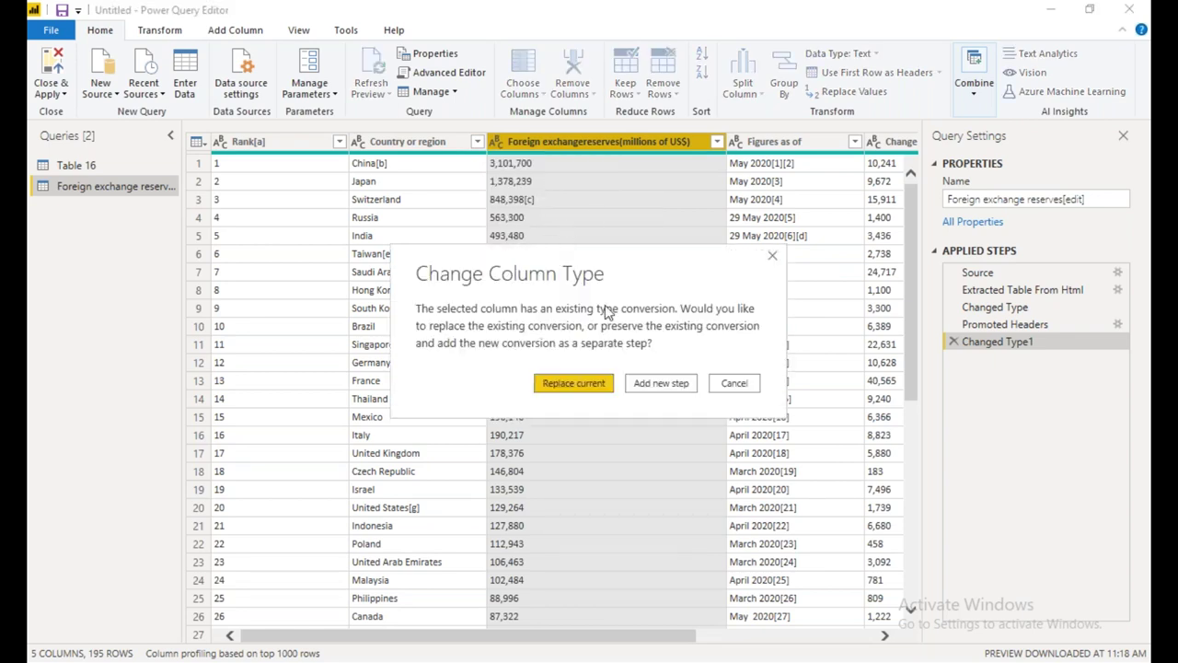
click(586, 384)
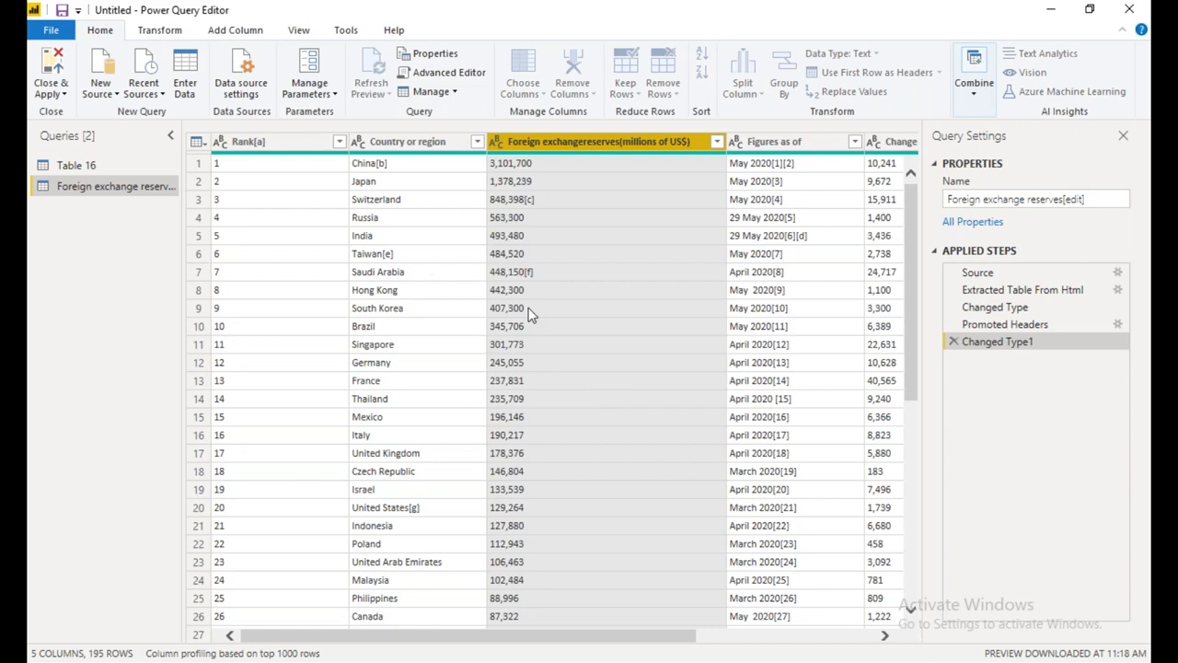
Remove the rows with errors in the foreign exchange reserves column and look through the remaining countries
right_click(549, 199)
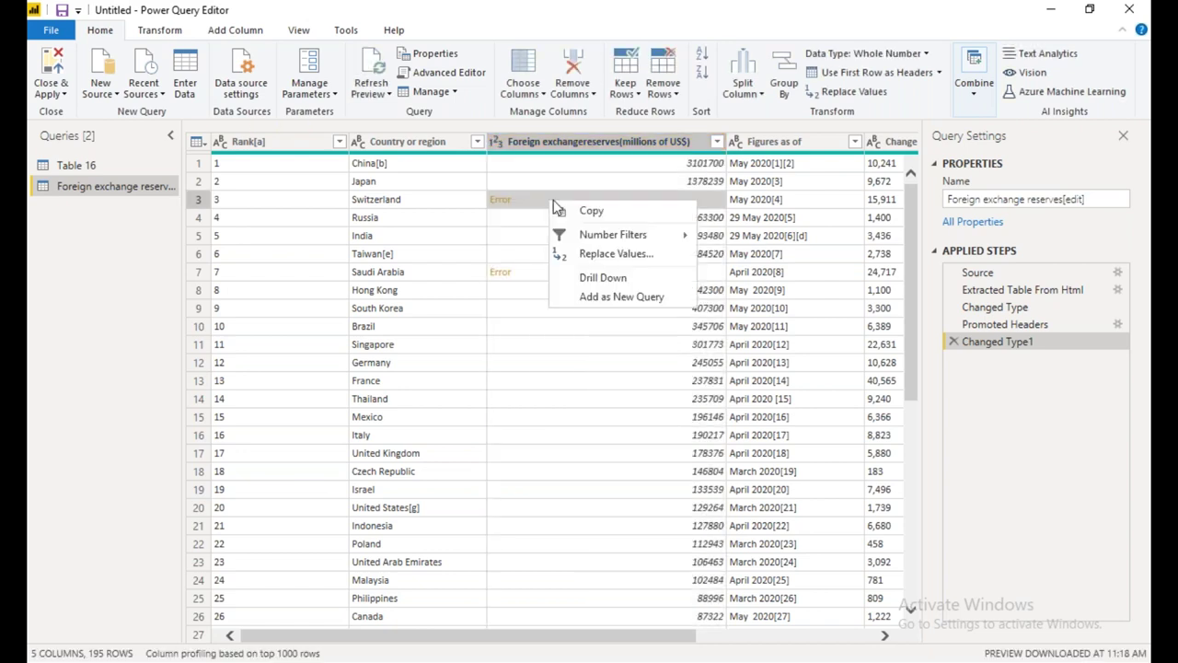
click(666, 96)
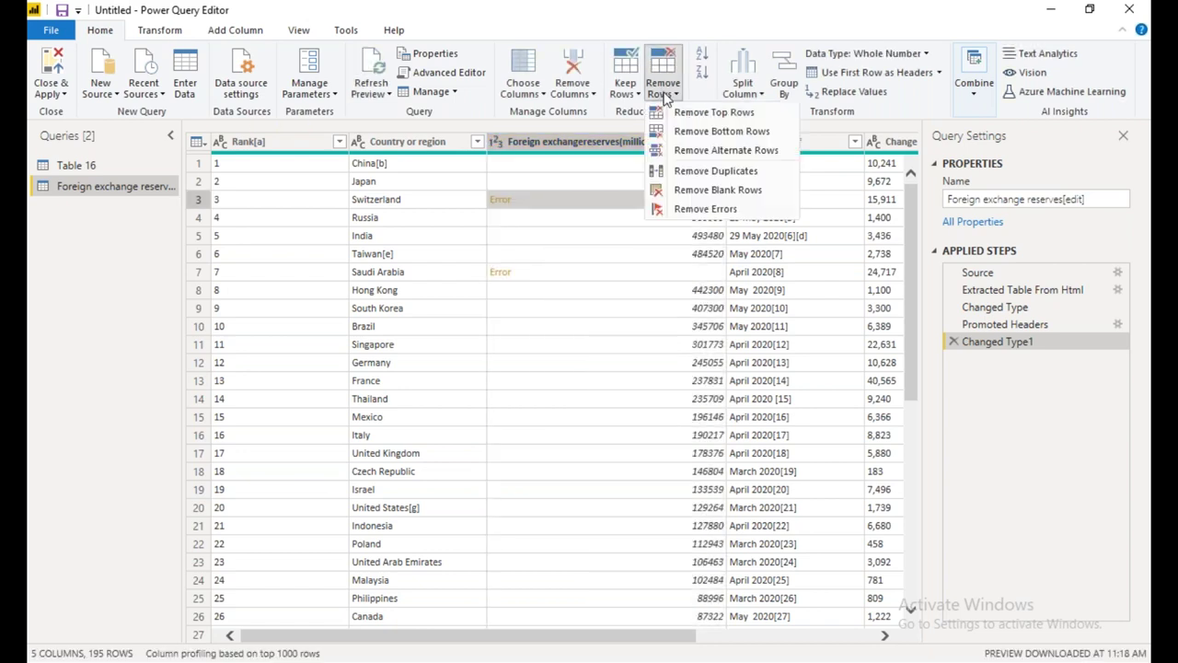
click(681, 209)
click(557, 293)
scroll(744, 477, down, 9)
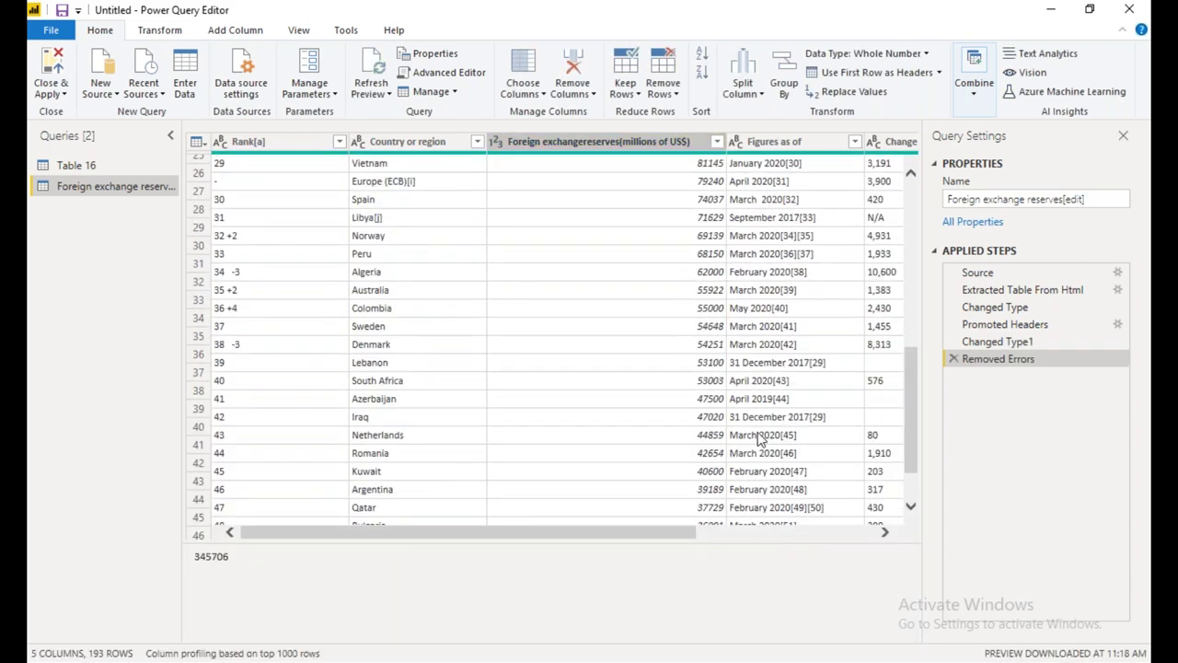
scroll(759, 440, down, 20)
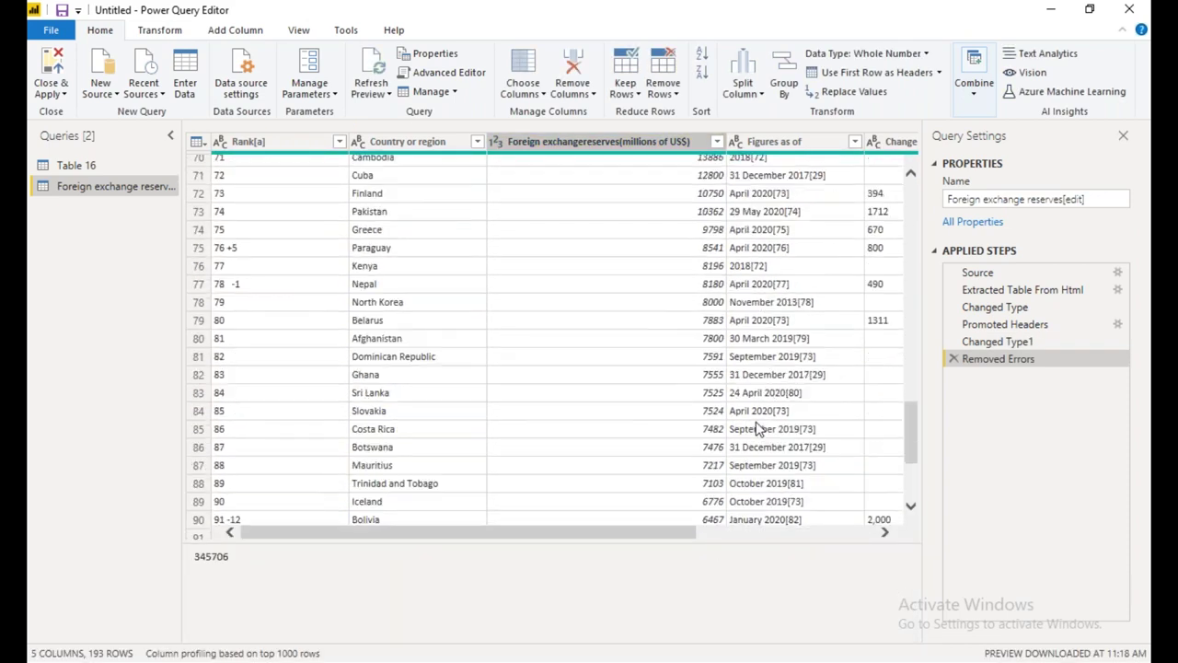
scroll(762, 433, down, 11)
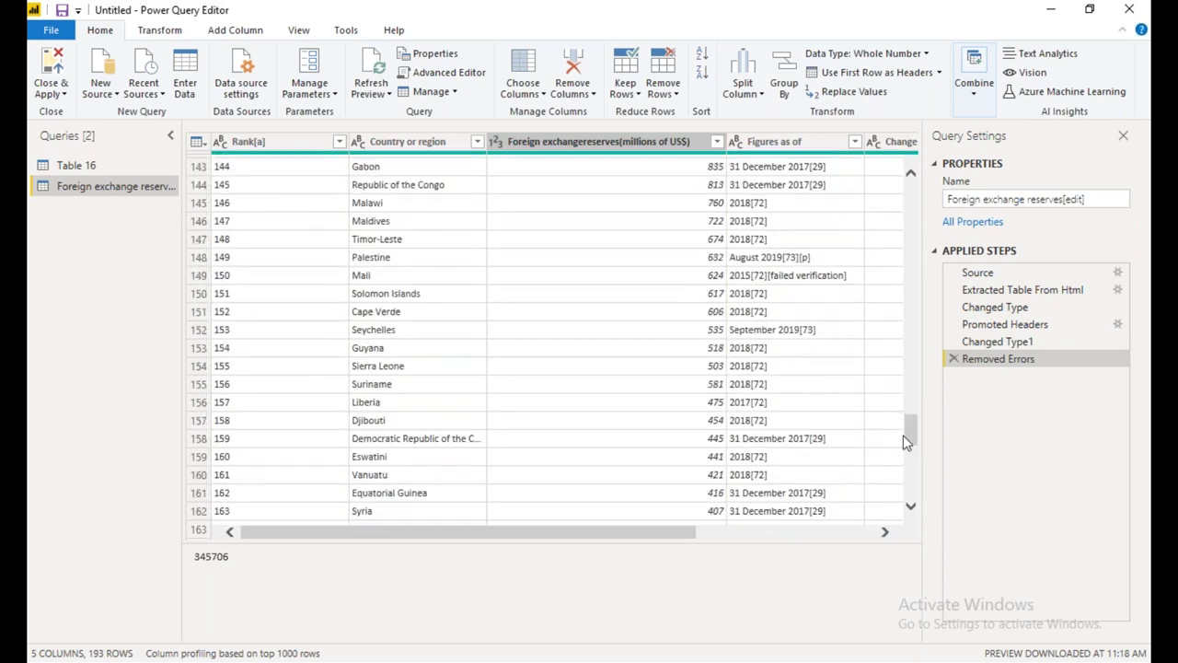
drag(911, 452, 910, 188)
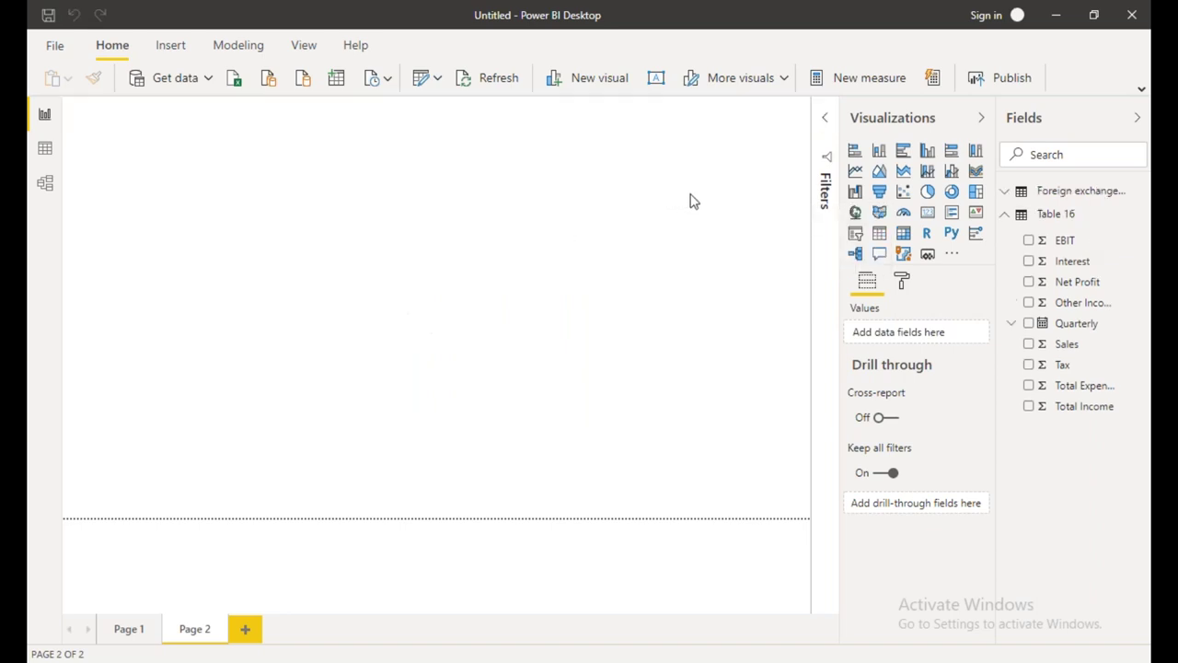
Add a map visual to Page 2 at full page height, with Country or region as location and foreign exchange reserves as bubble size
click(856, 213)
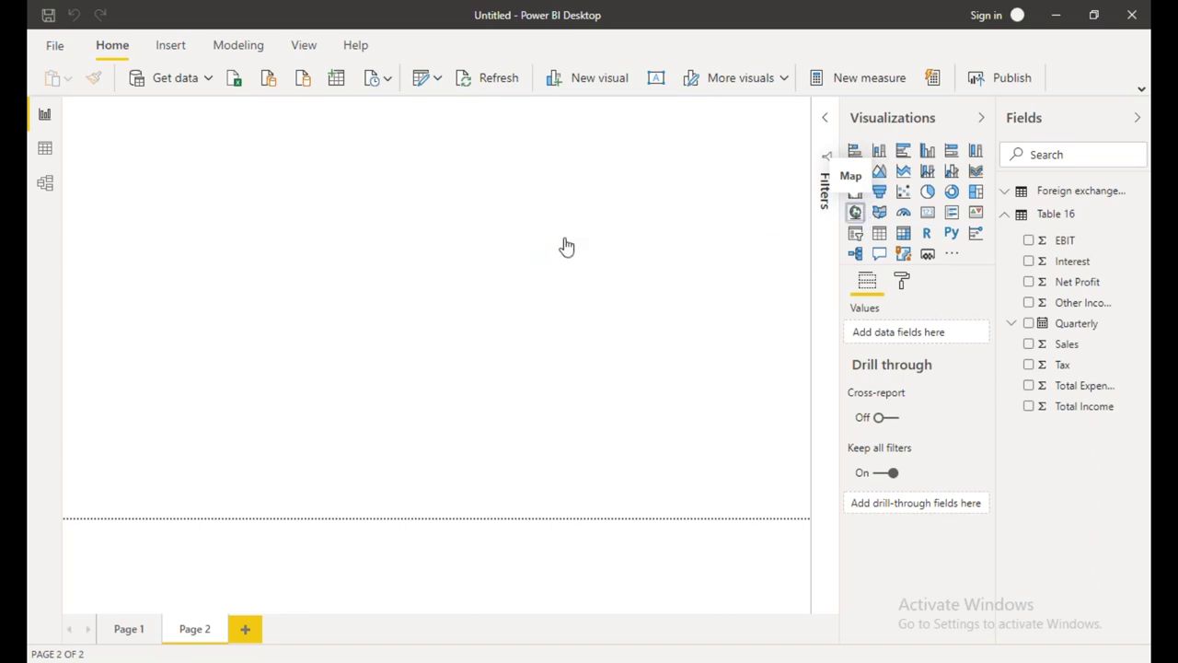
drag(229, 257, 512, 517)
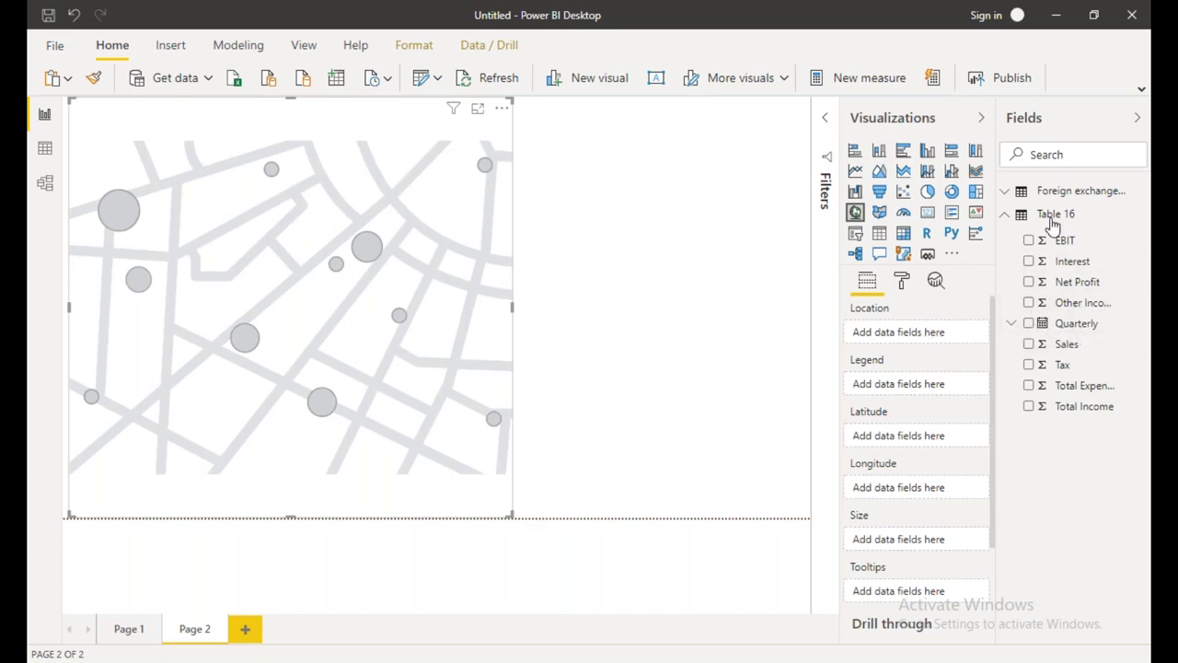
click(1008, 214)
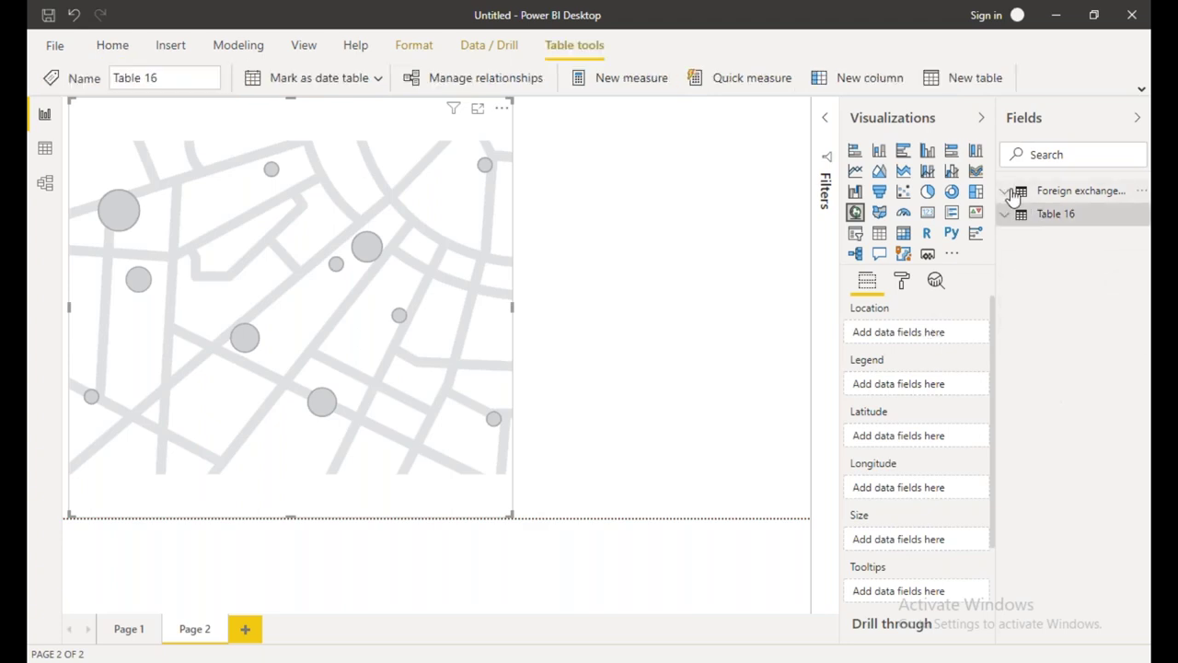
click(1007, 191)
drag(1094, 242, 916, 337)
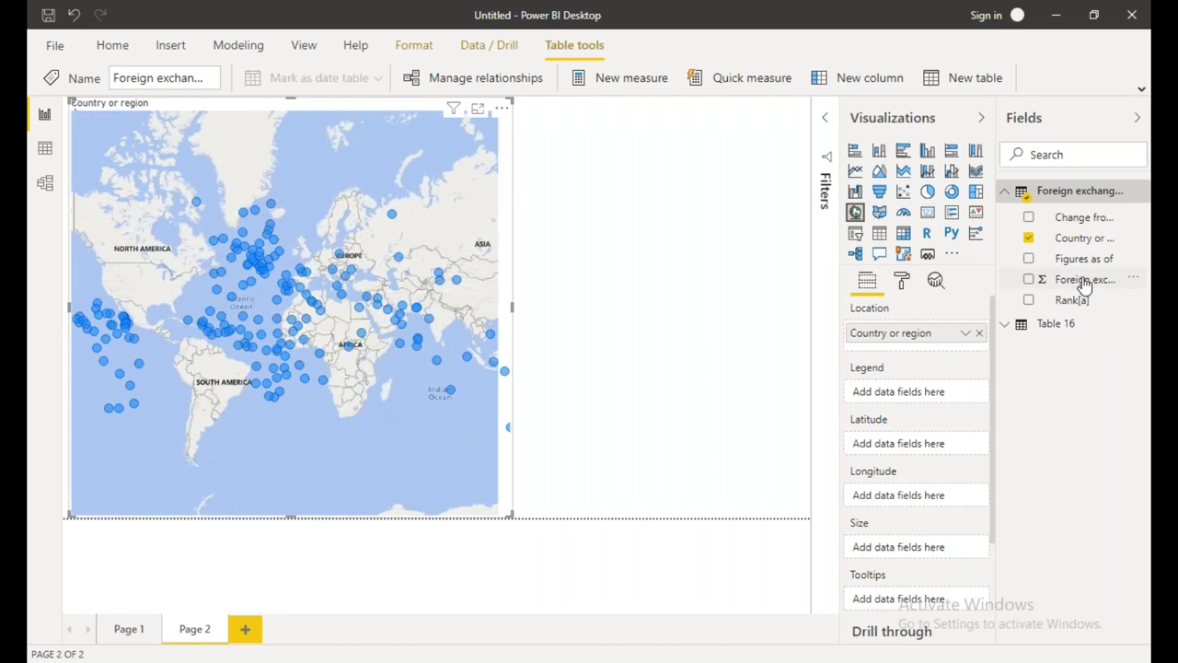
drag(1079, 283, 934, 549)
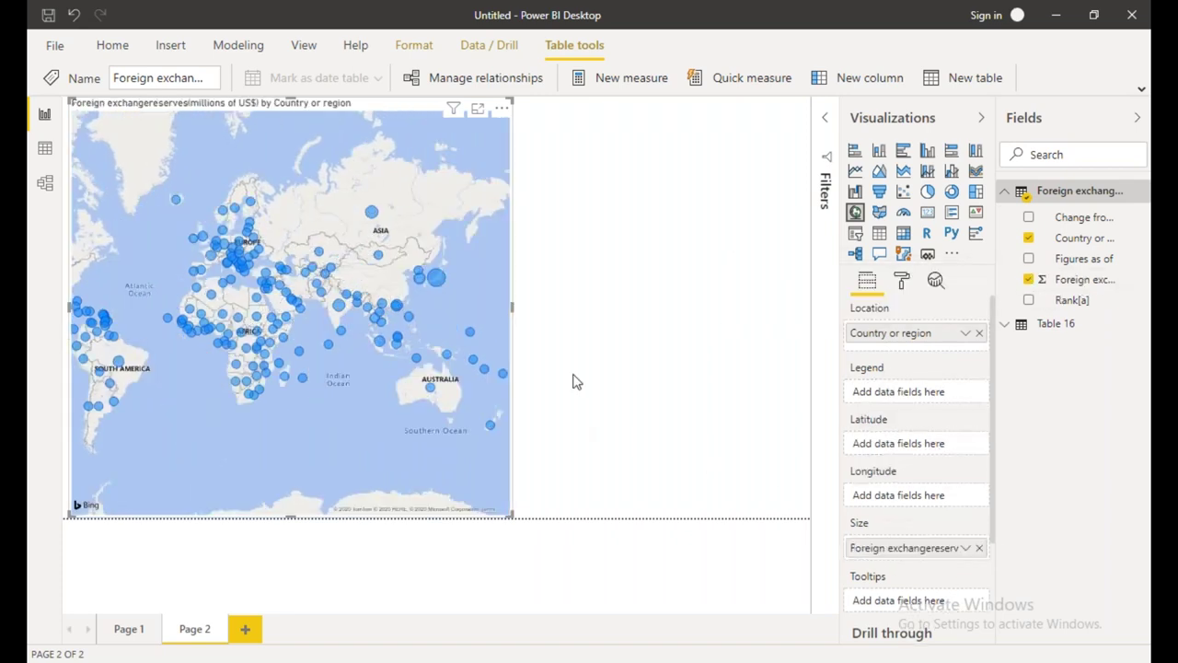
Widen the map visual across most of the page and examine the reserve bubbles in East Asia and worldwide
drag(513, 303, 767, 330)
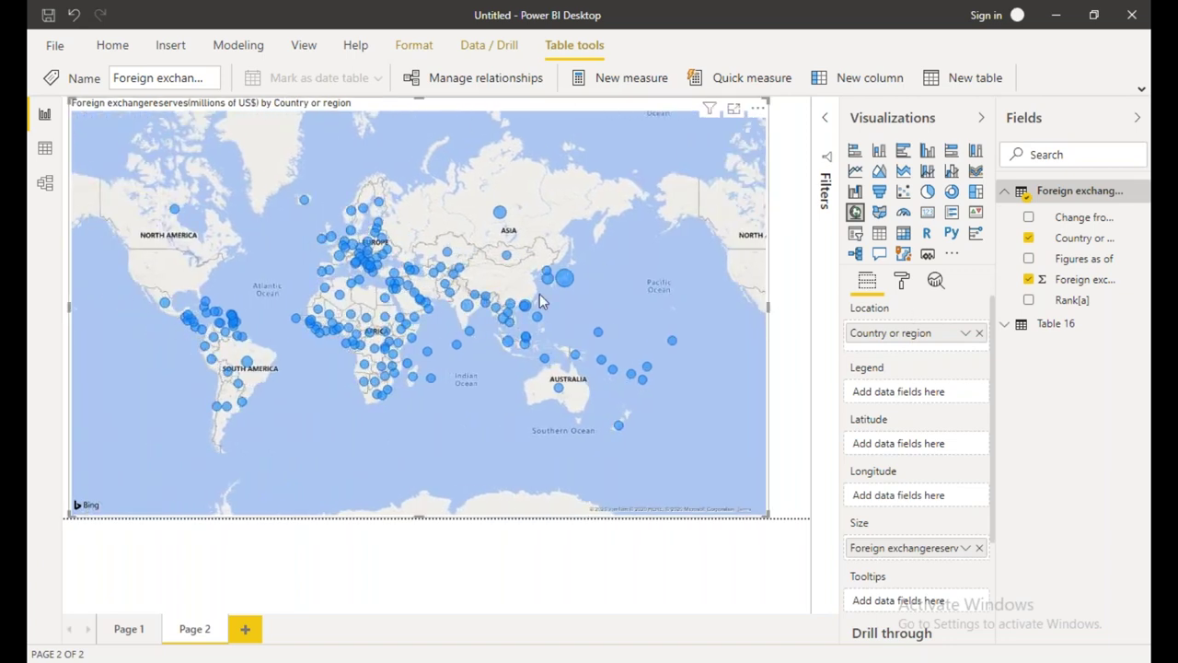
scroll(602, 301, up, 5)
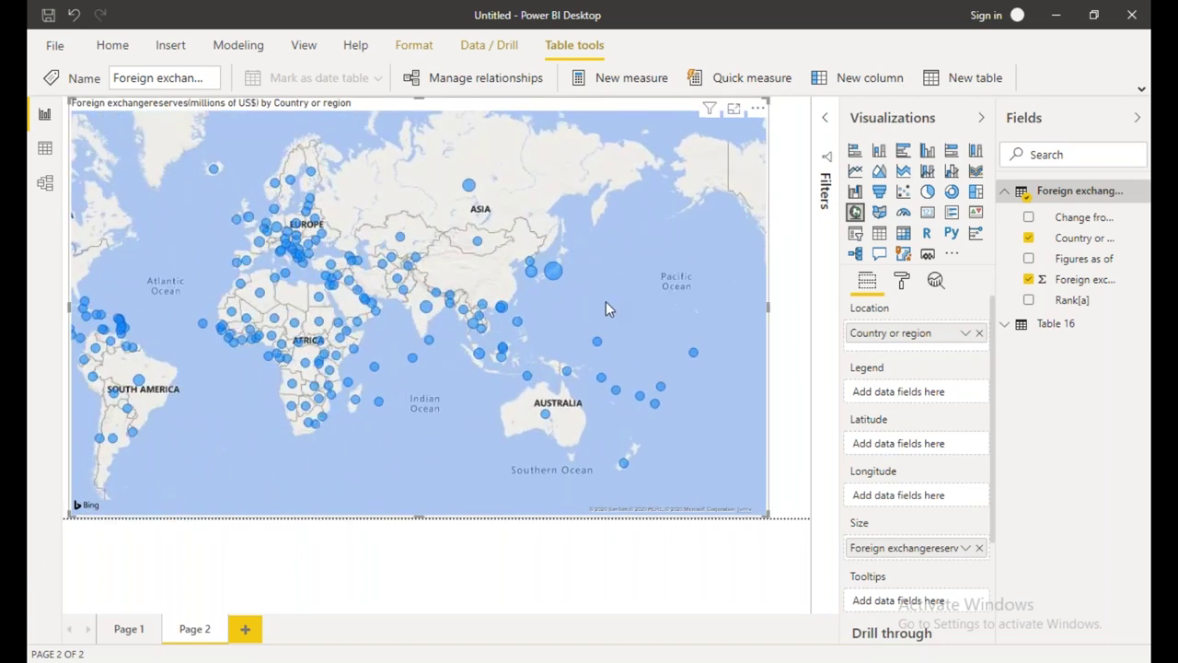
scroll(610, 305, down, 1)
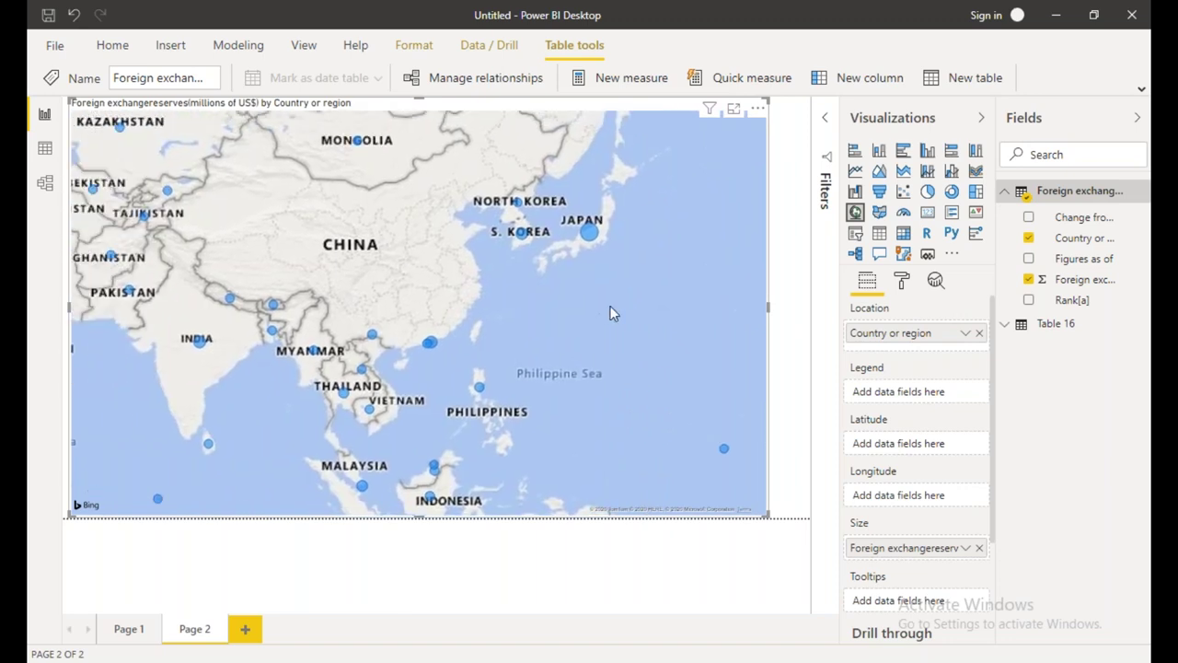
scroll(611, 304, down, 2)
scroll(609, 305, down, 3)
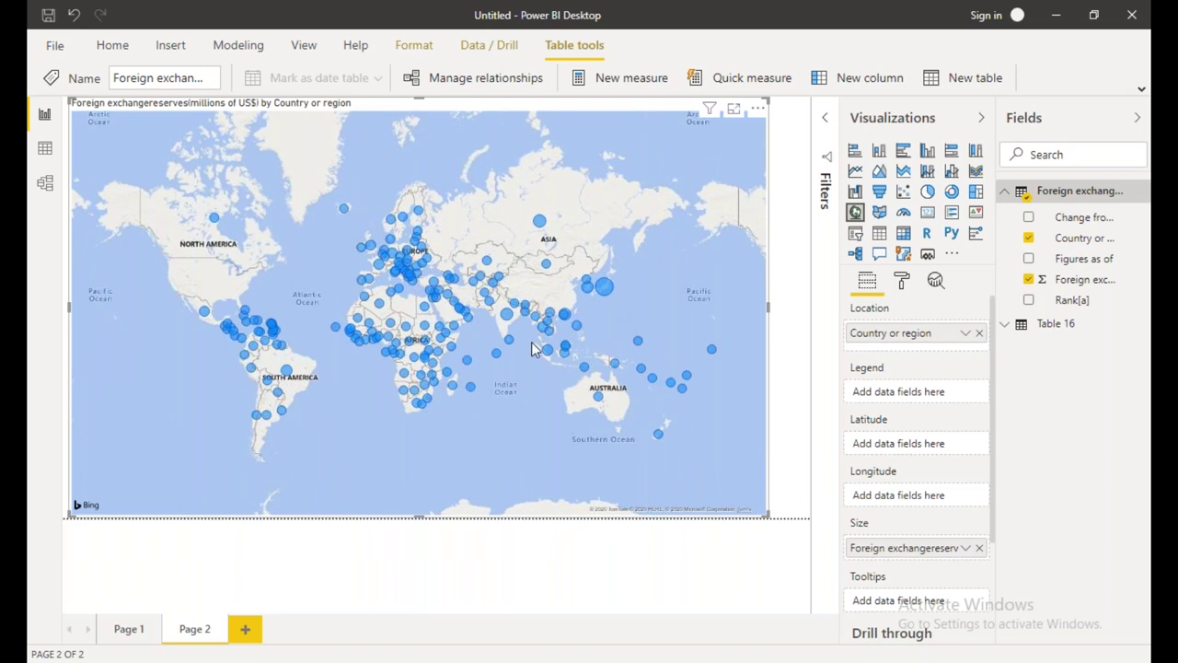
drag(518, 377, 580, 410)
drag(351, 304, 276, 276)
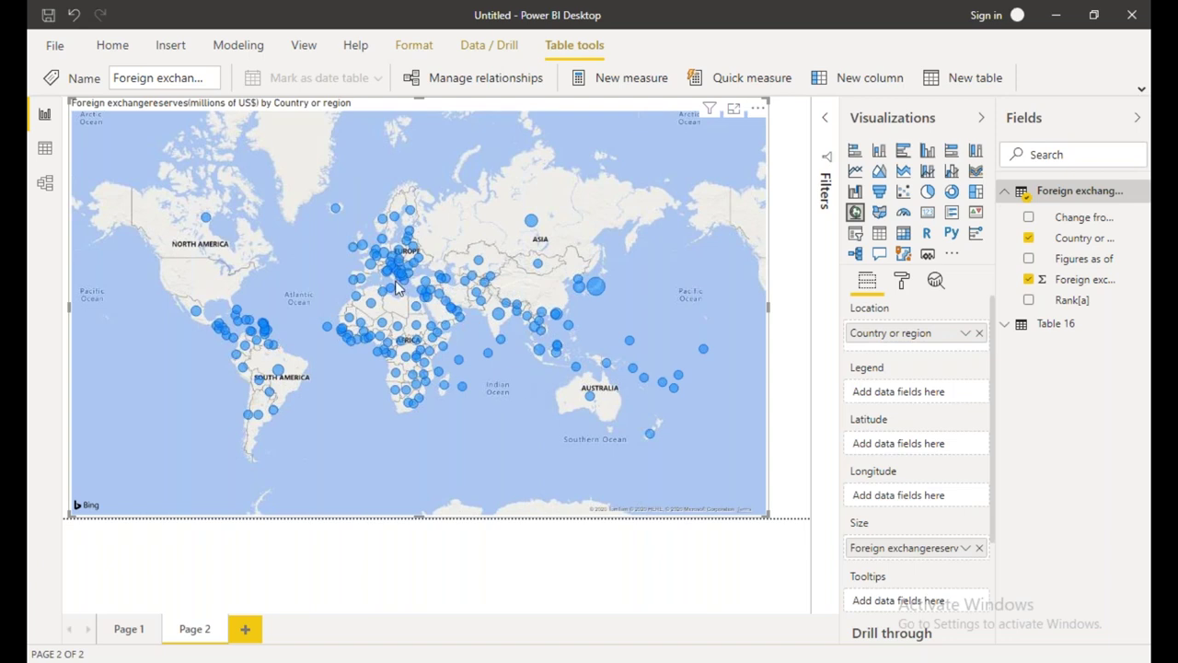
Examine the reserve bubbles of the European countries on the map, checking the Netherlands and Germany
scroll(408, 293, up, 2)
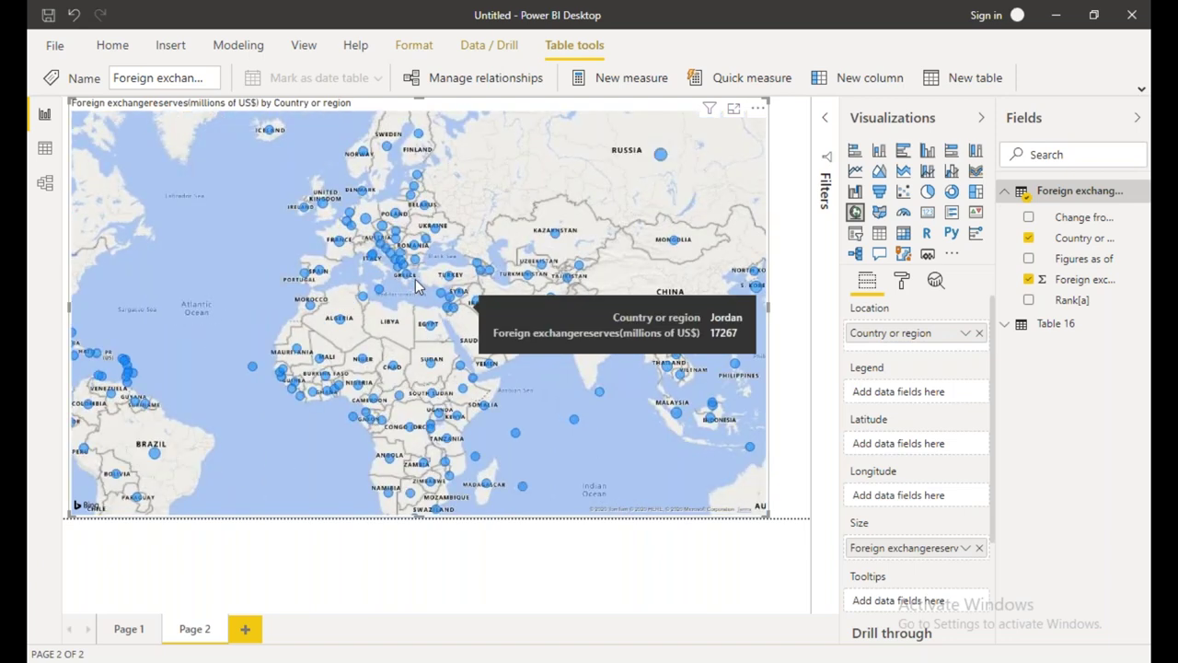
scroll(416, 279, up, 2)
scroll(192, 208, up, 1)
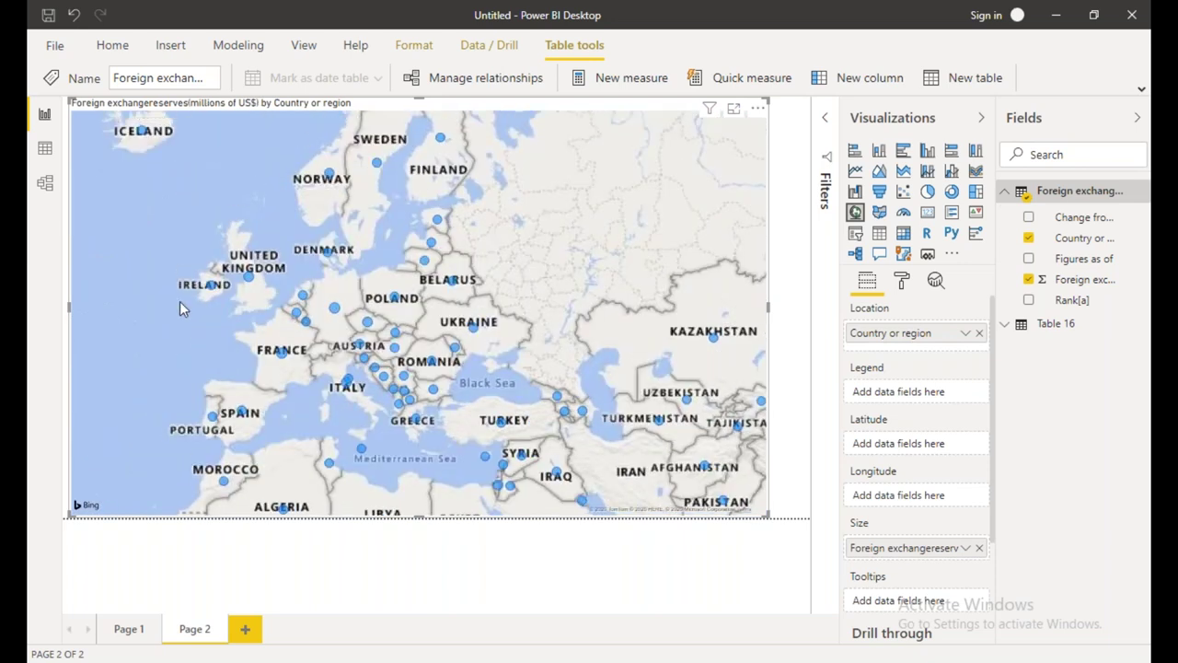
scroll(179, 301, up, 2)
scroll(215, 296, down, 3)
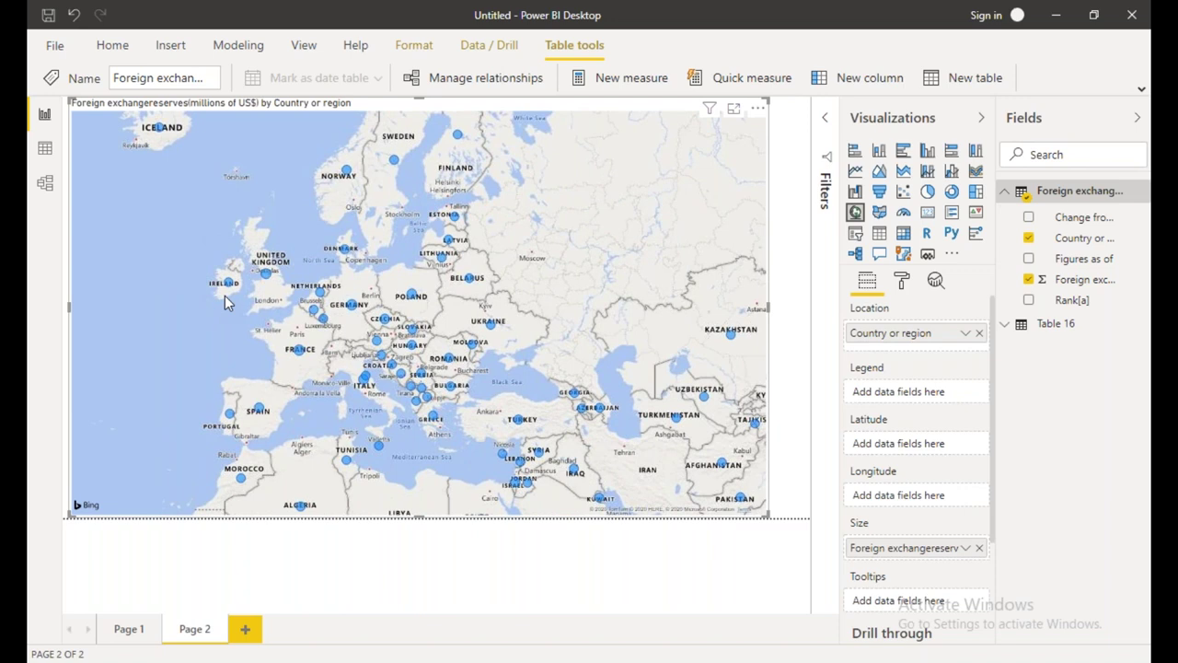
scroll(225, 304, up, 2)
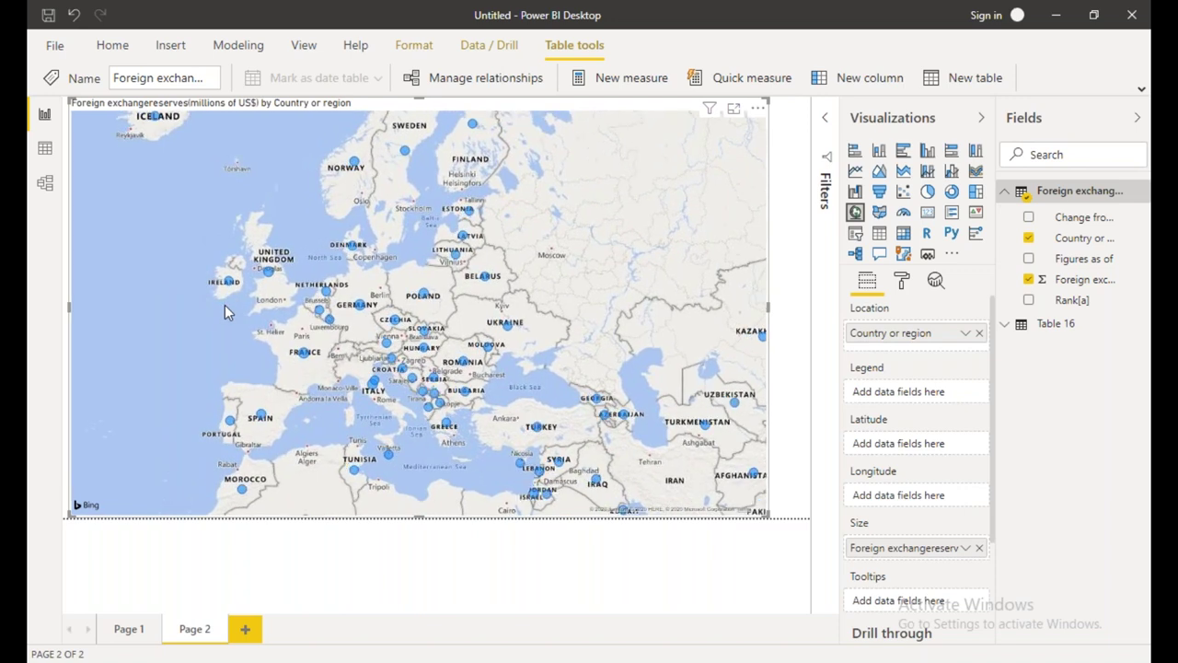
drag(218, 335, 161, 303)
scroll(161, 305, down, 1)
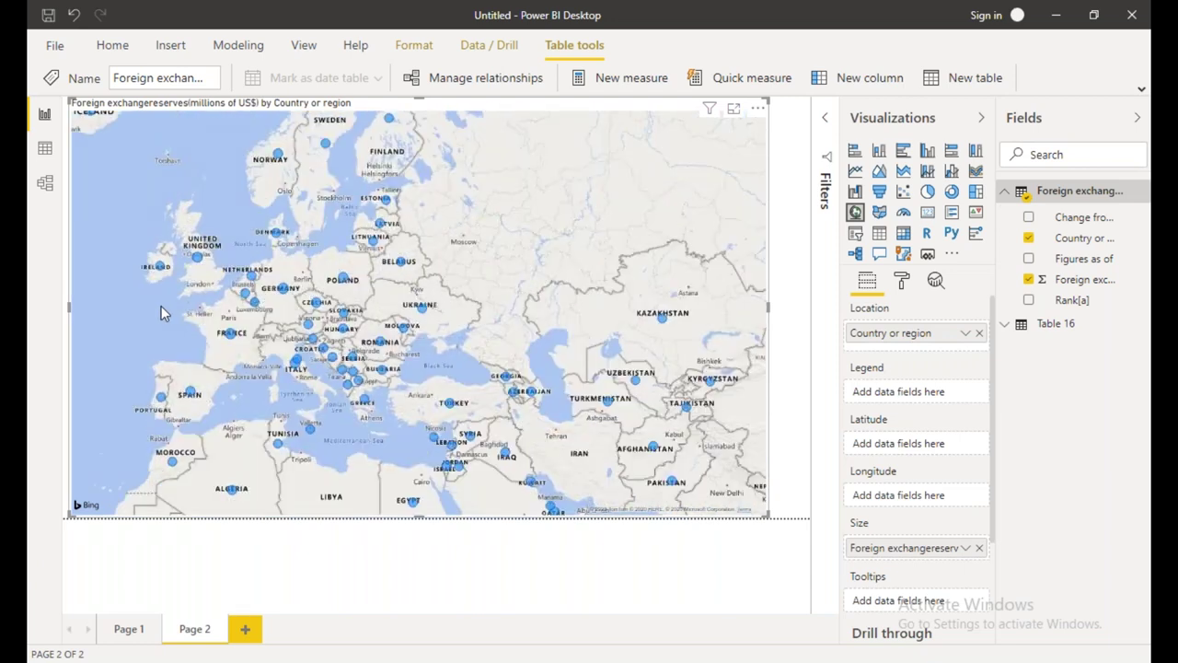
scroll(161, 305, up, 1)
drag(207, 317, 236, 292)
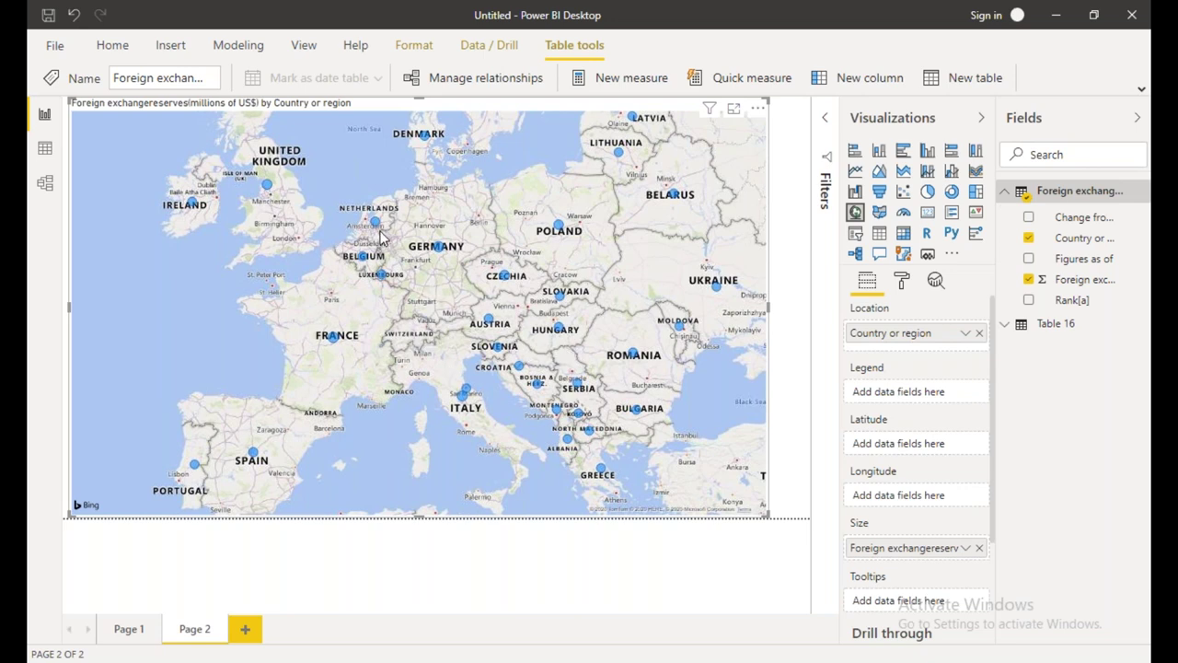
mouse_move(374, 228)
mouse_move(438, 251)
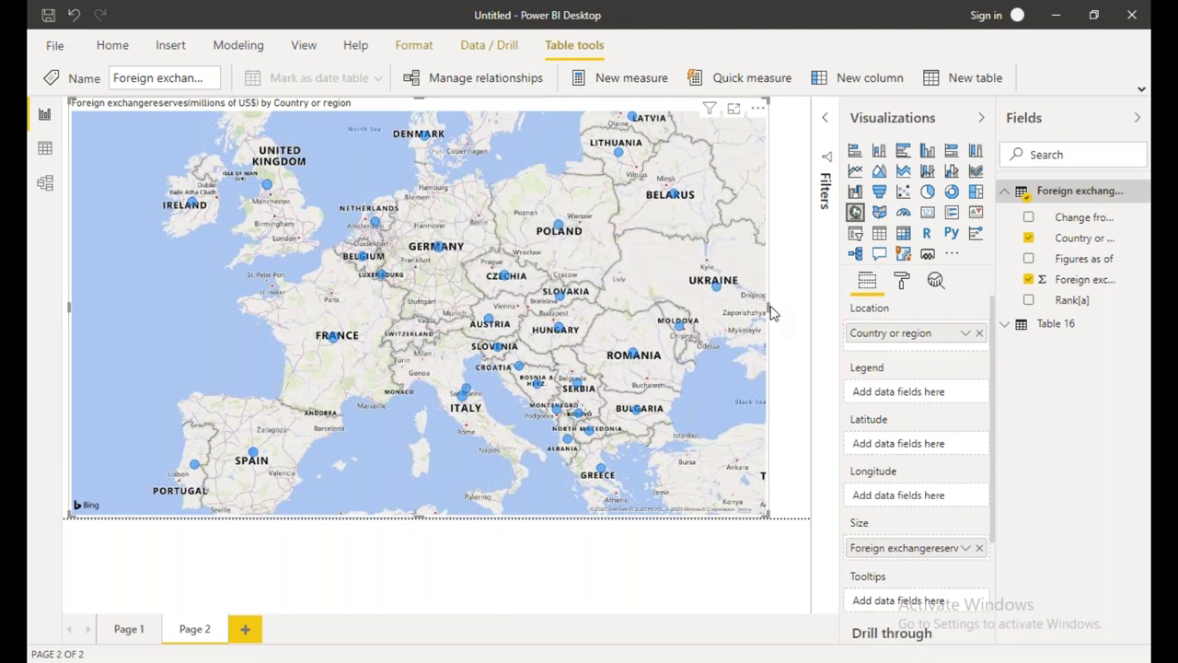
Narrow the map visual to about two thirds of the page width and inspect the Central European bubbles around Germany and Poland
drag(768, 304, 571, 307)
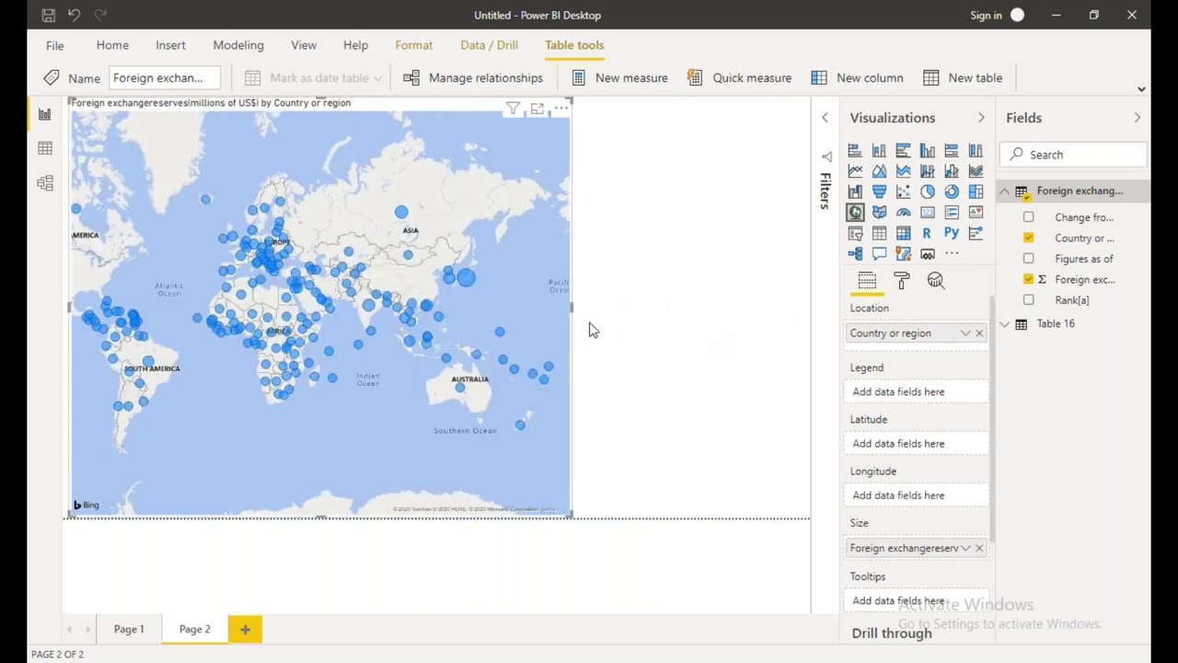
scroll(387, 281, up, 2)
drag(355, 224, 552, 276)
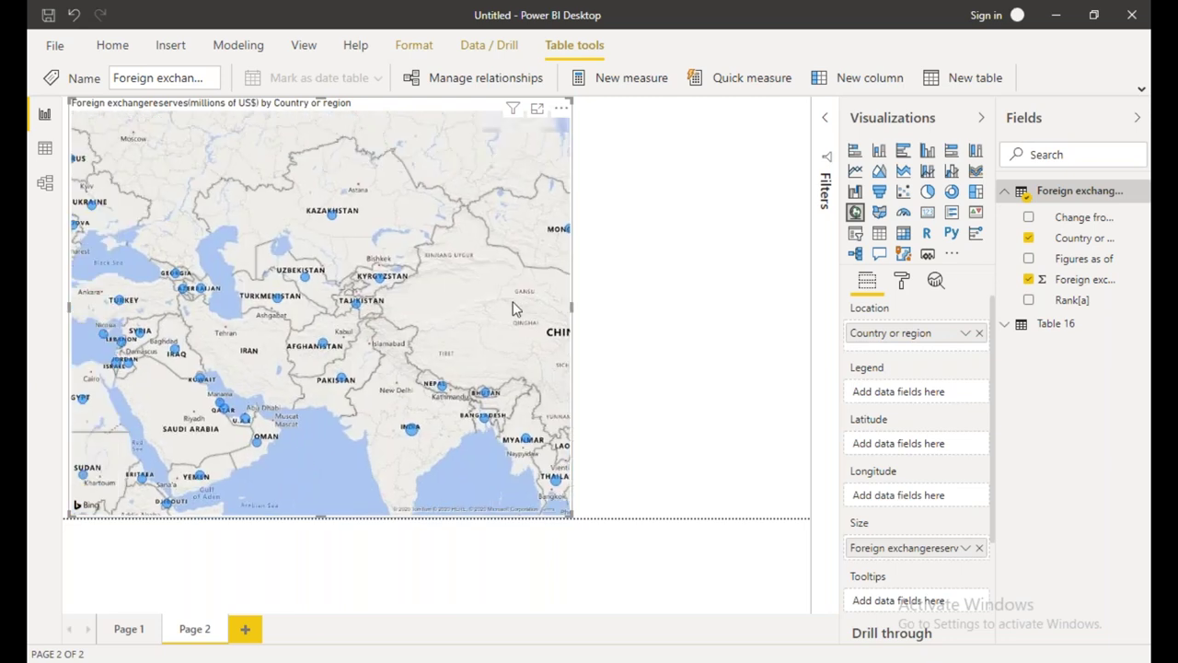
scroll(556, 316, up, 1)
scroll(442, 278, up, 1)
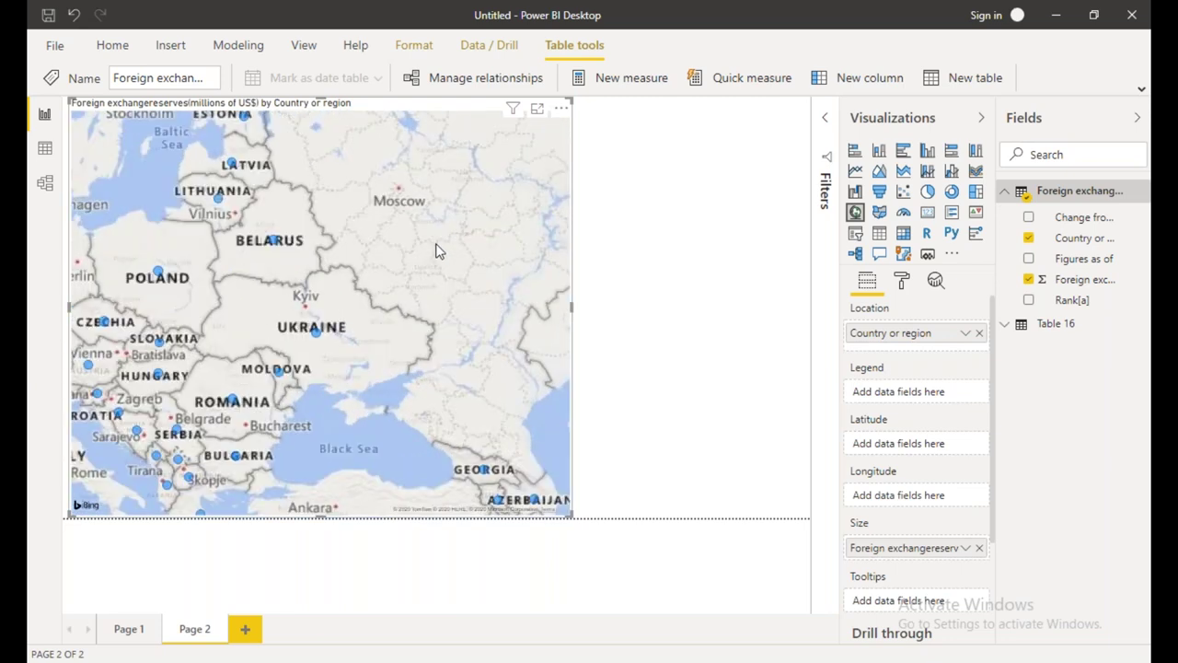
drag(436, 249, 518, 236)
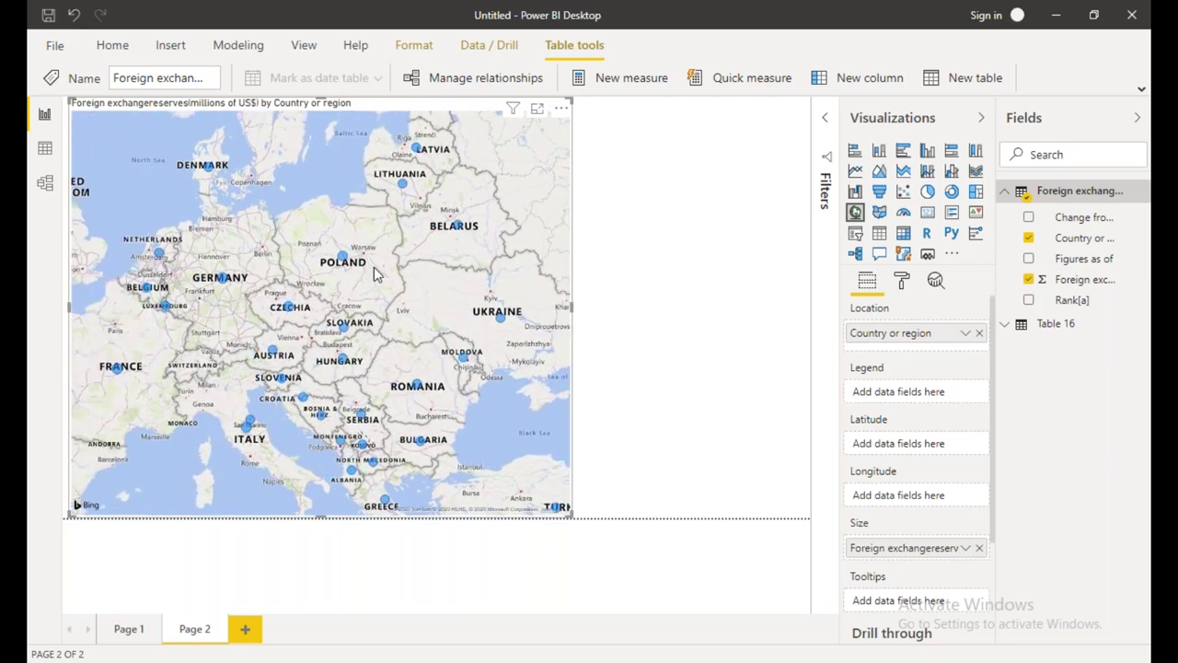
scroll(318, 270, up, 1)
drag(288, 278, 391, 225)
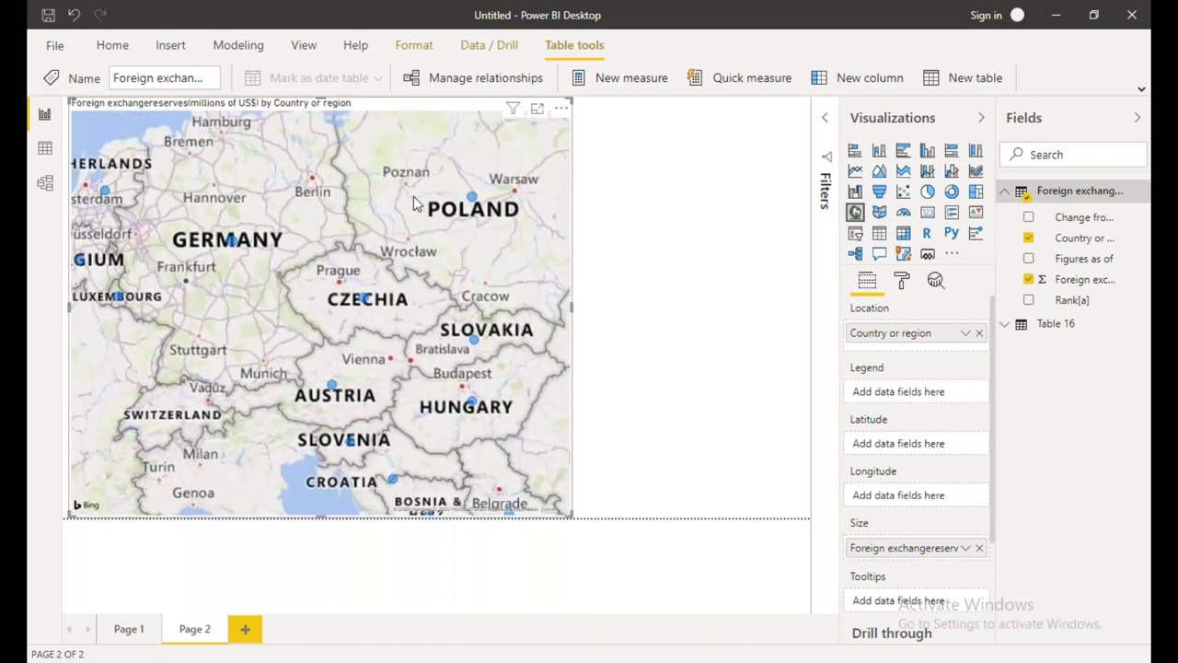
scroll(391, 226, down, 1)
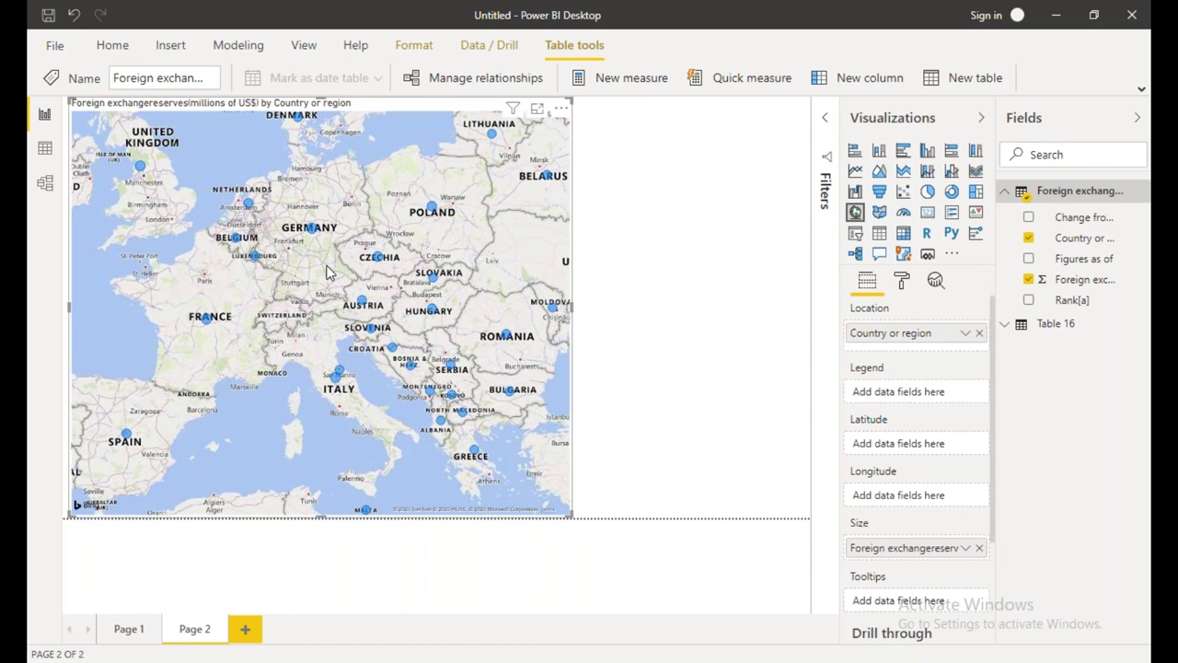
drag(256, 302, 311, 308)
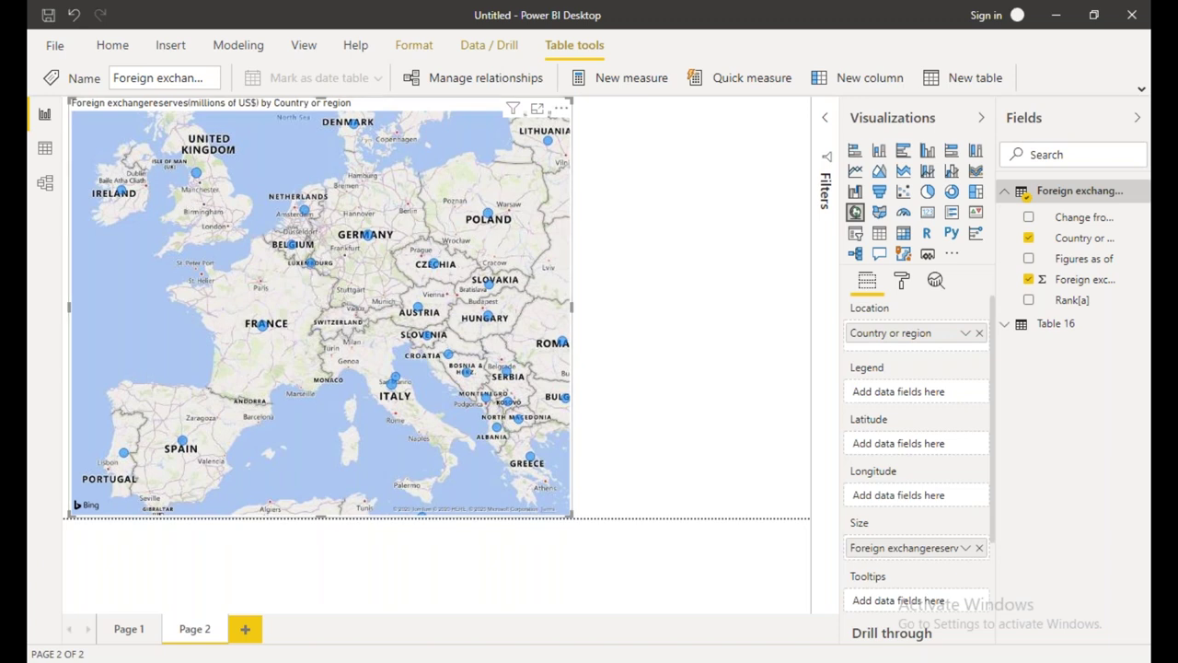
Switch to the Firefox browser, open Google and search for "country by region"
key(alt+Tab)
click(235, 13)
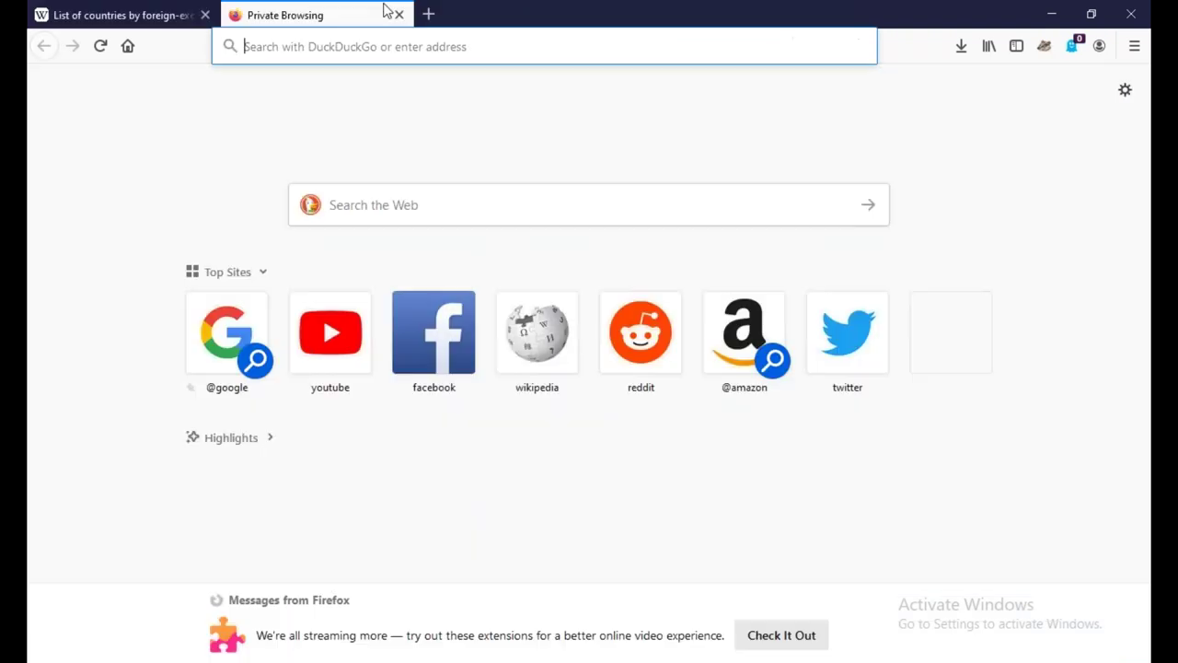
text(goo)
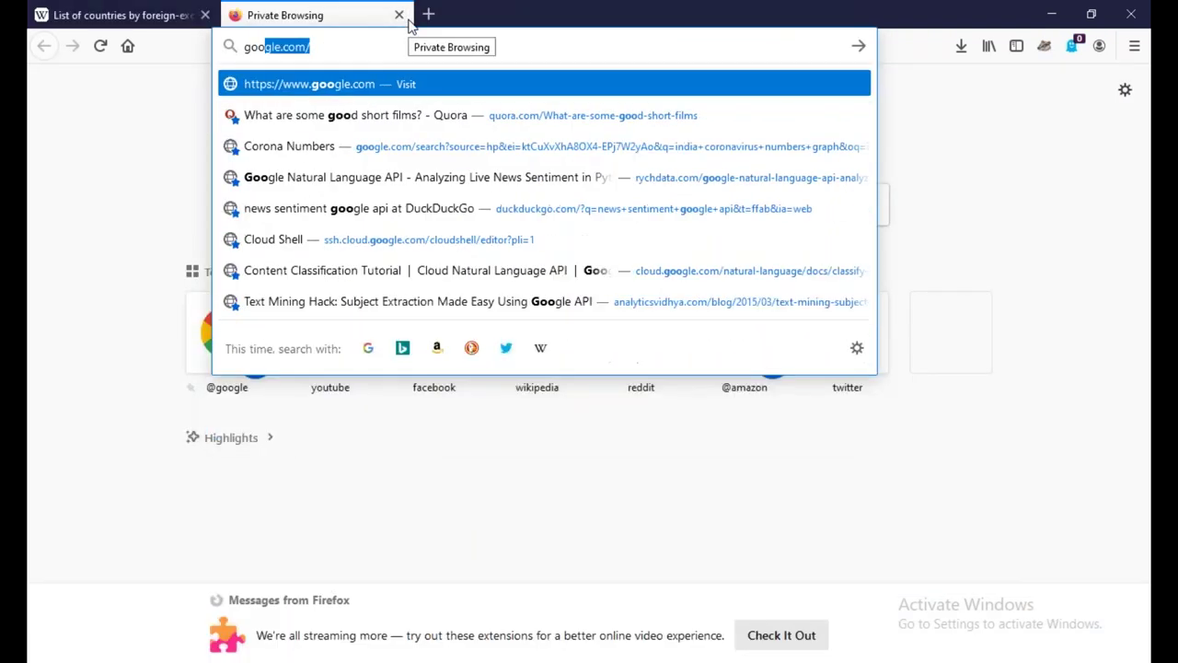
key(Return)
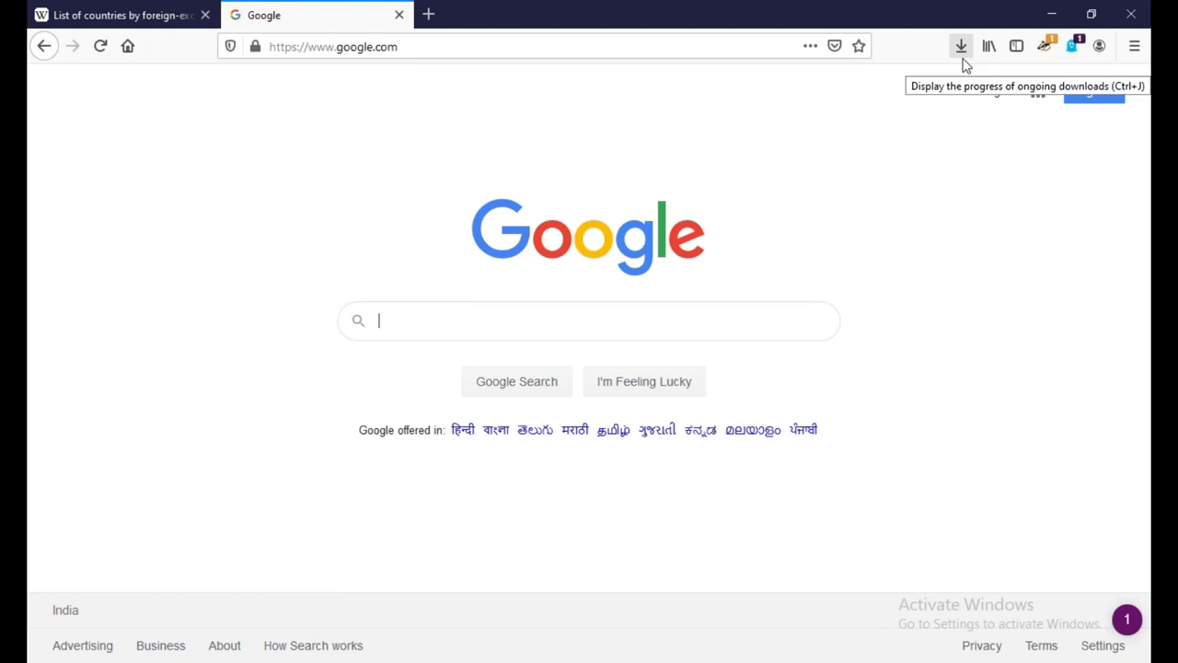
text(country by )
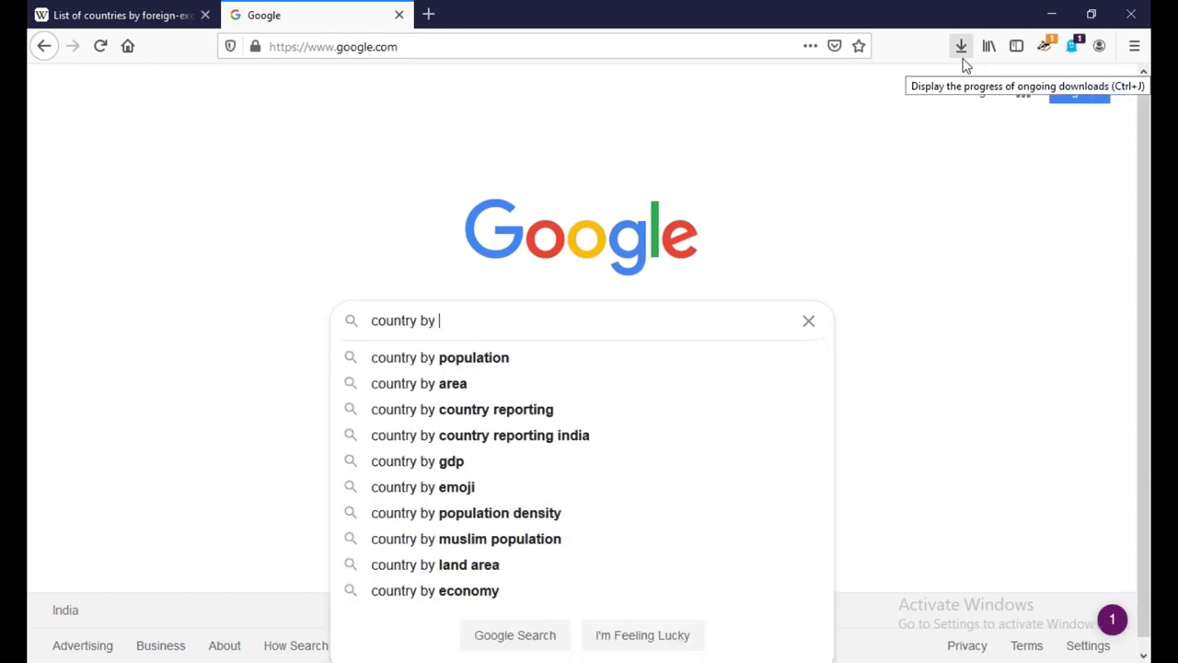
text(region)
key(Return)
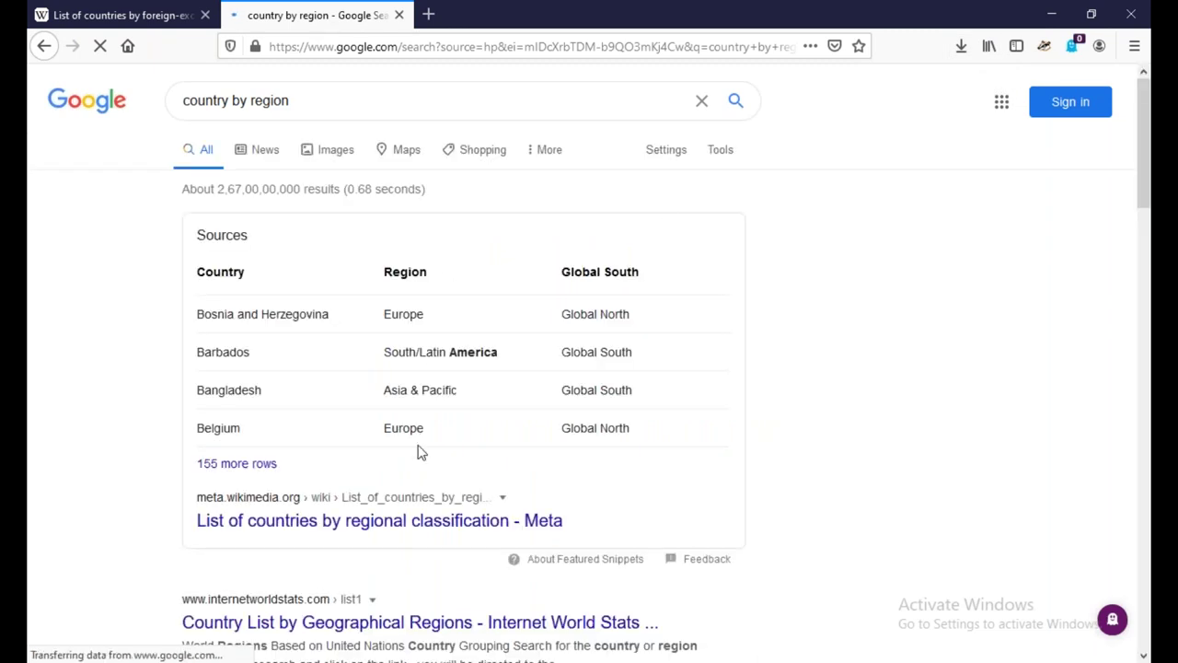
Open the Wikimedia Meta page "List of countries by regional classification", copy its URL and look through the country table
scroll(418, 451, down, 1)
scroll(417, 451, down, 1)
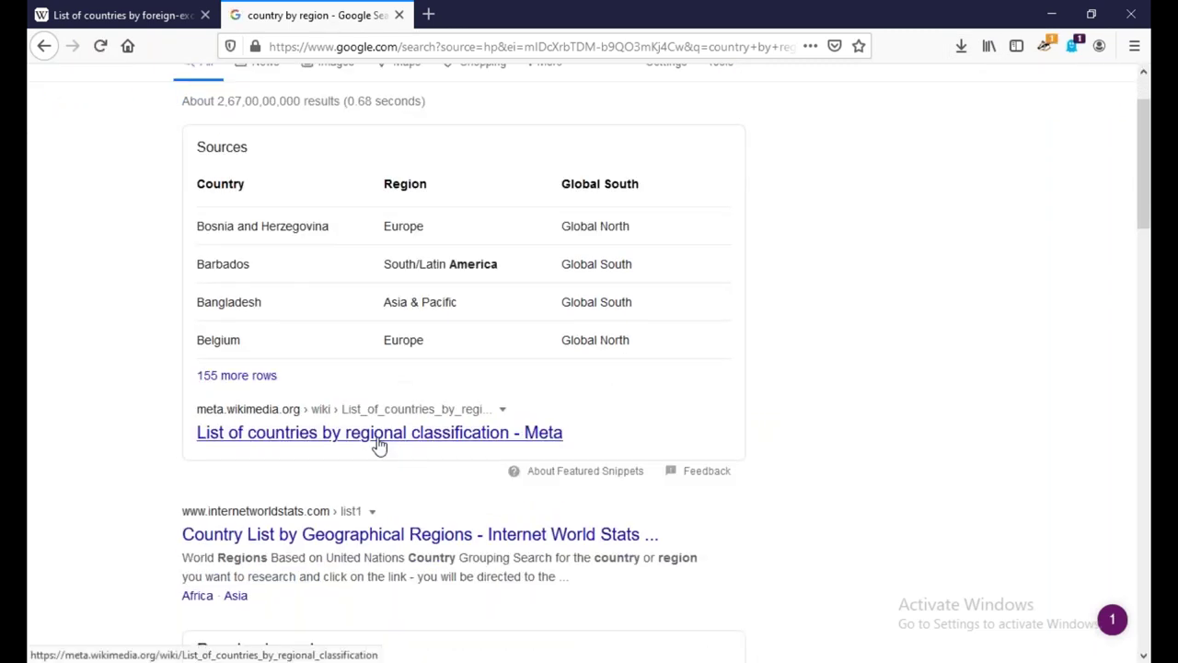
click(372, 439)
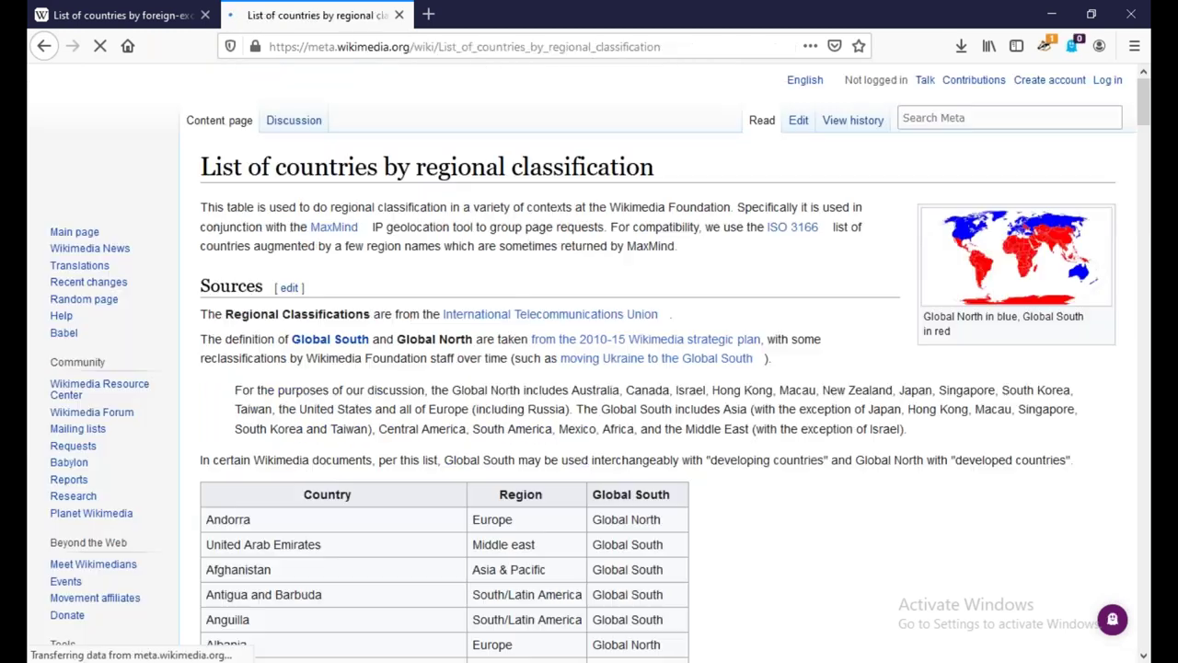
click(433, 34)
key(ctrl+c)
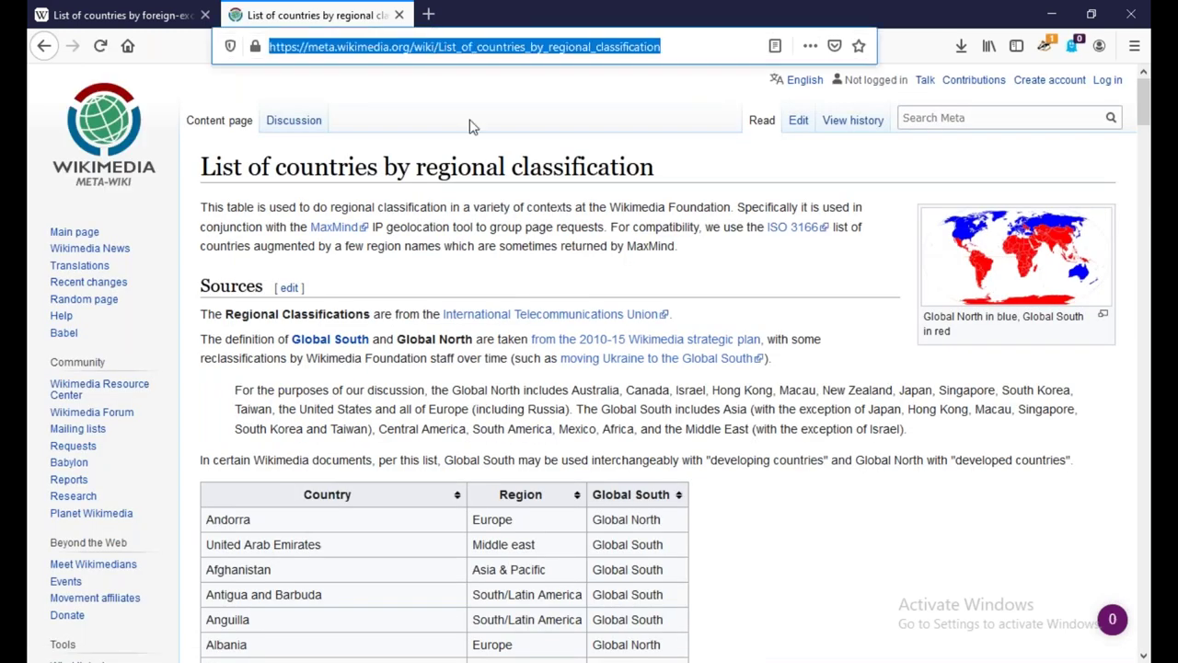
scroll(528, 289, down, 5)
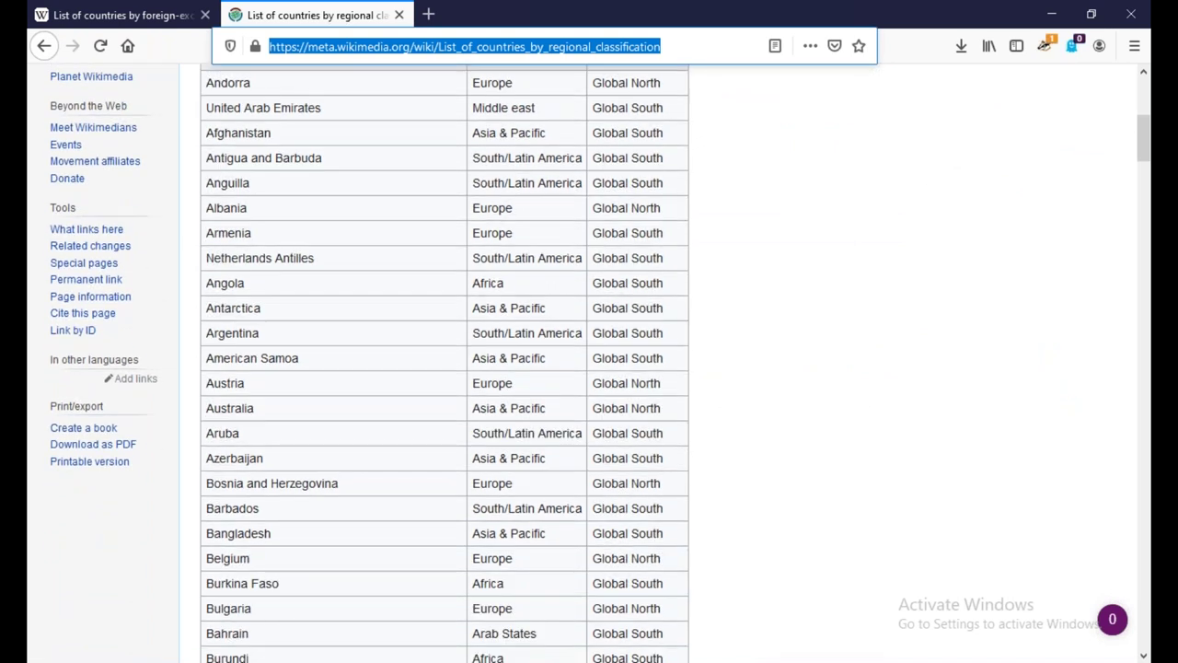
scroll(528, 289, down, 2)
Return to Power BI Desktop and connect to a web data source using the copied regional classification URL
click(1052, 14)
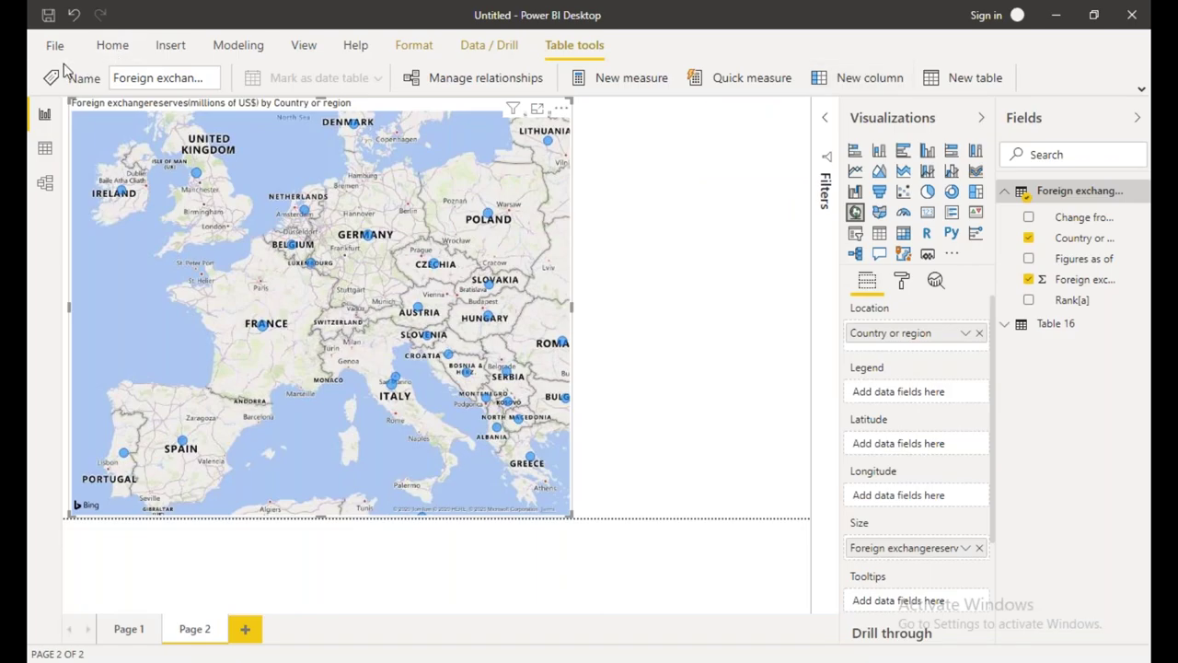
click(600, 260)
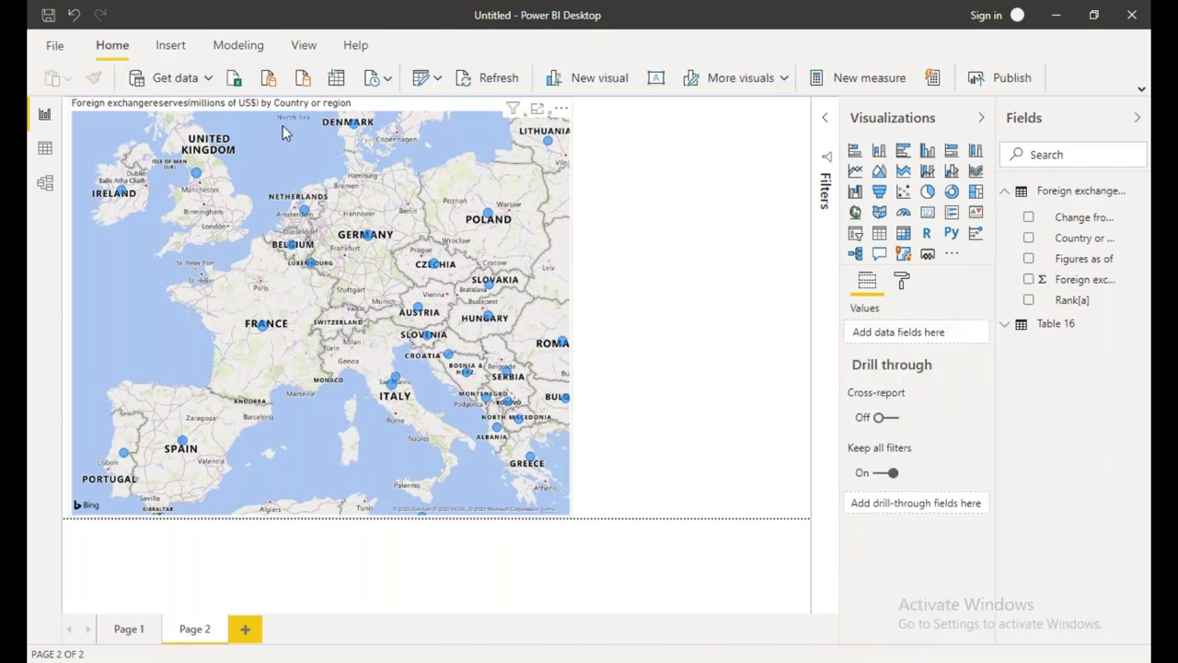
click(208, 77)
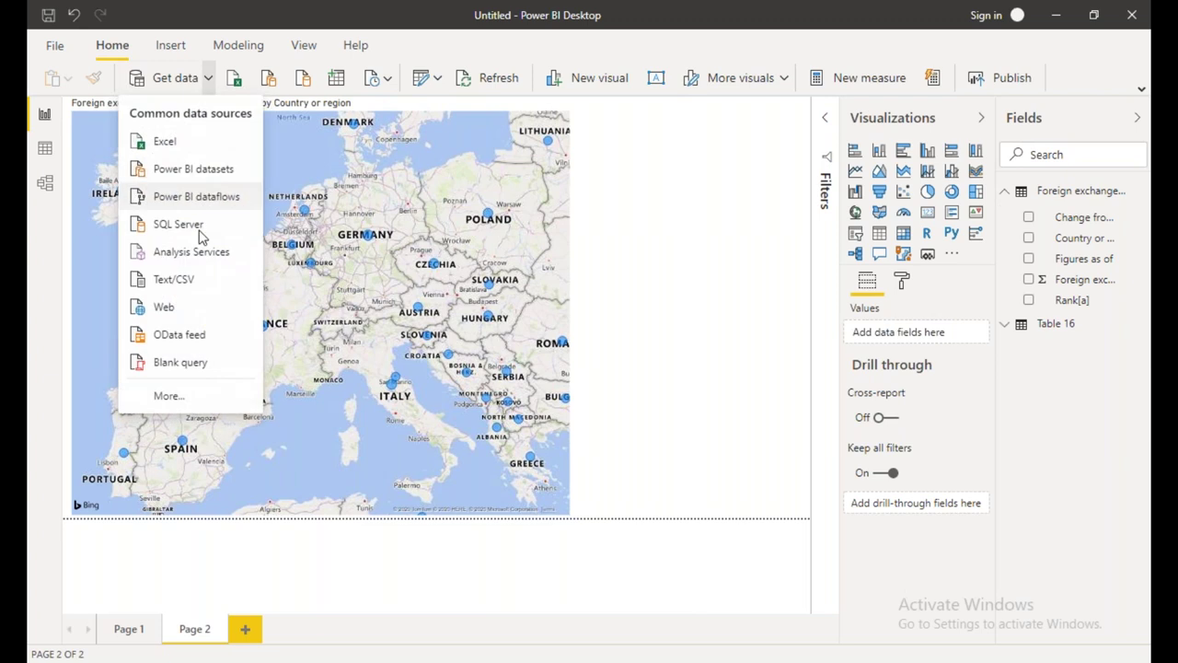
click(178, 309)
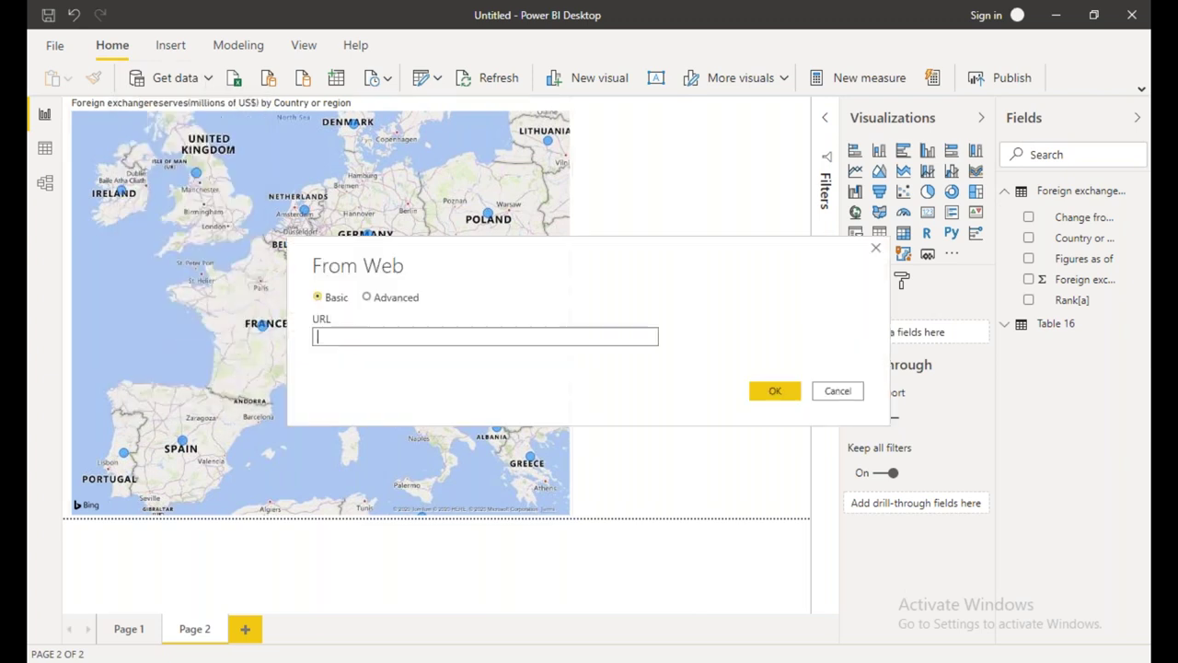
click(444, 332)
key(ctrl+v)
click(765, 394)
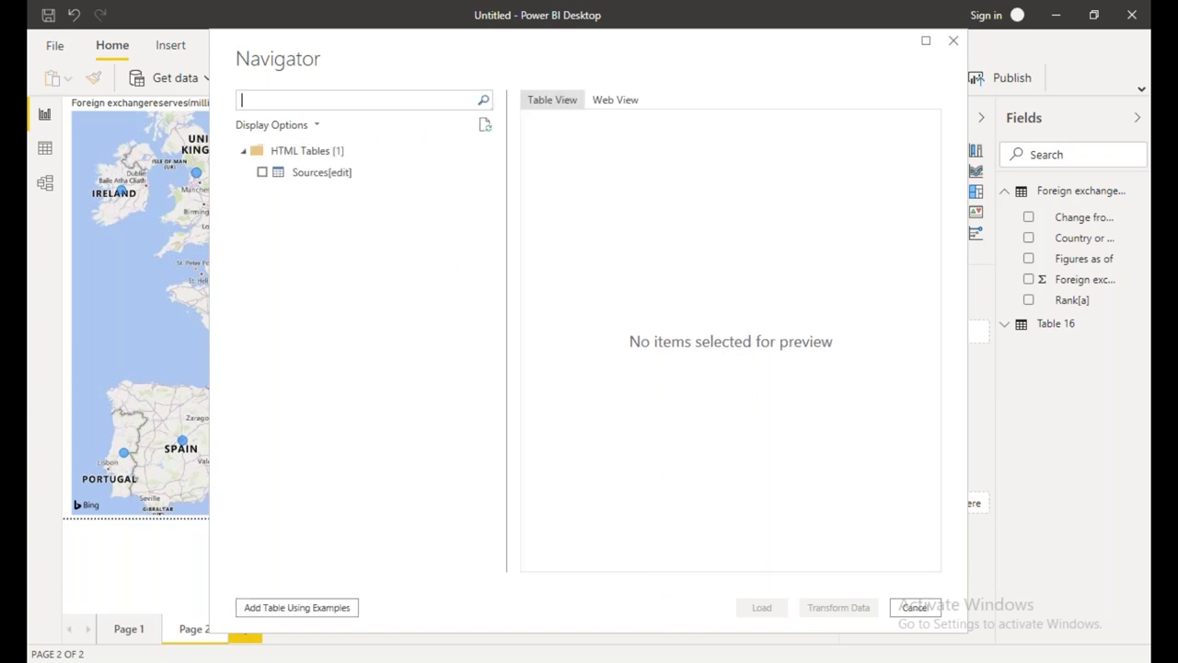
Preview the Sources[edit] table's columns, select the table and open it in the Power Query Editor
click(300, 178)
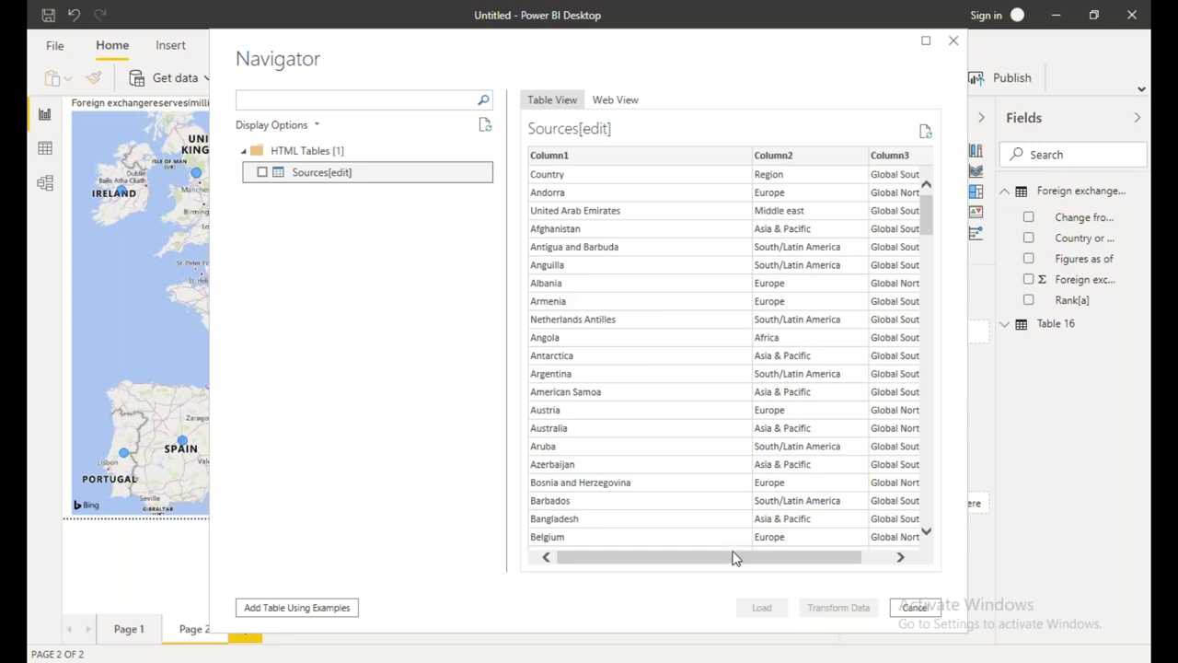
drag(737, 566, 837, 562)
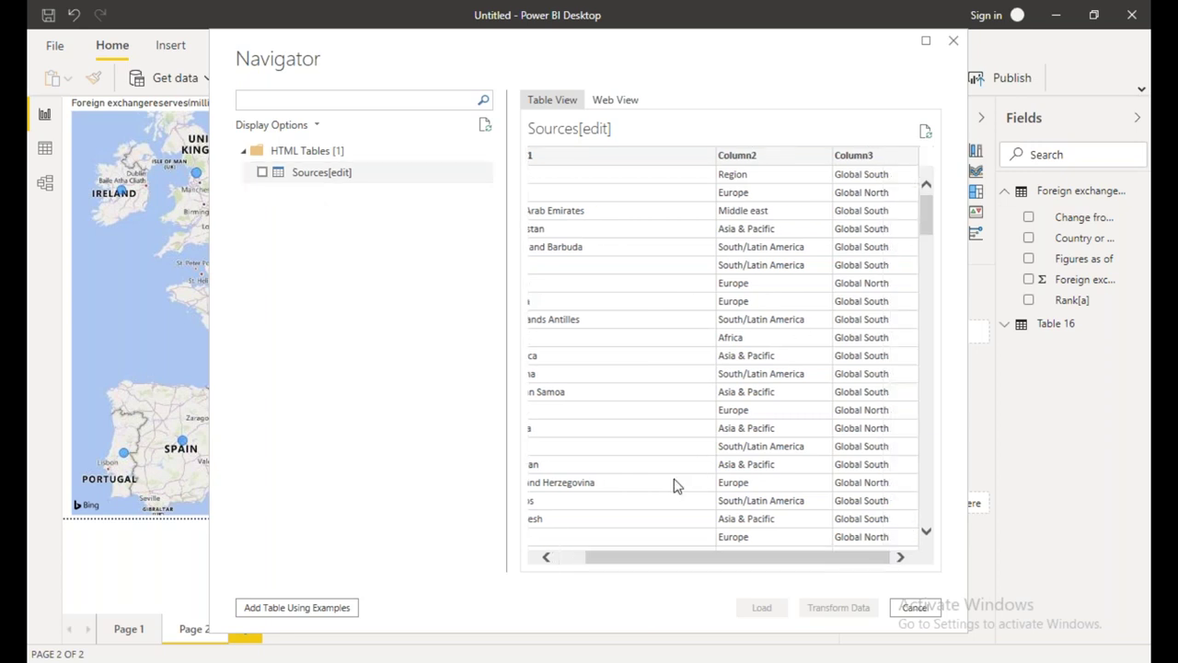
click(262, 174)
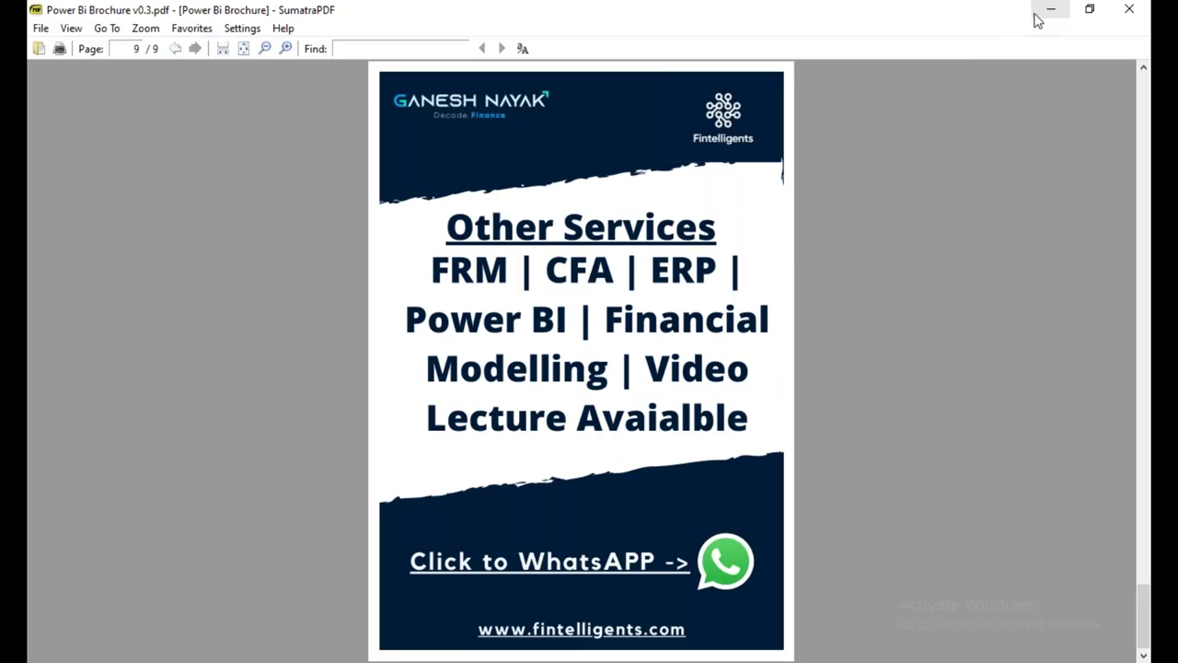
click(1037, 18)
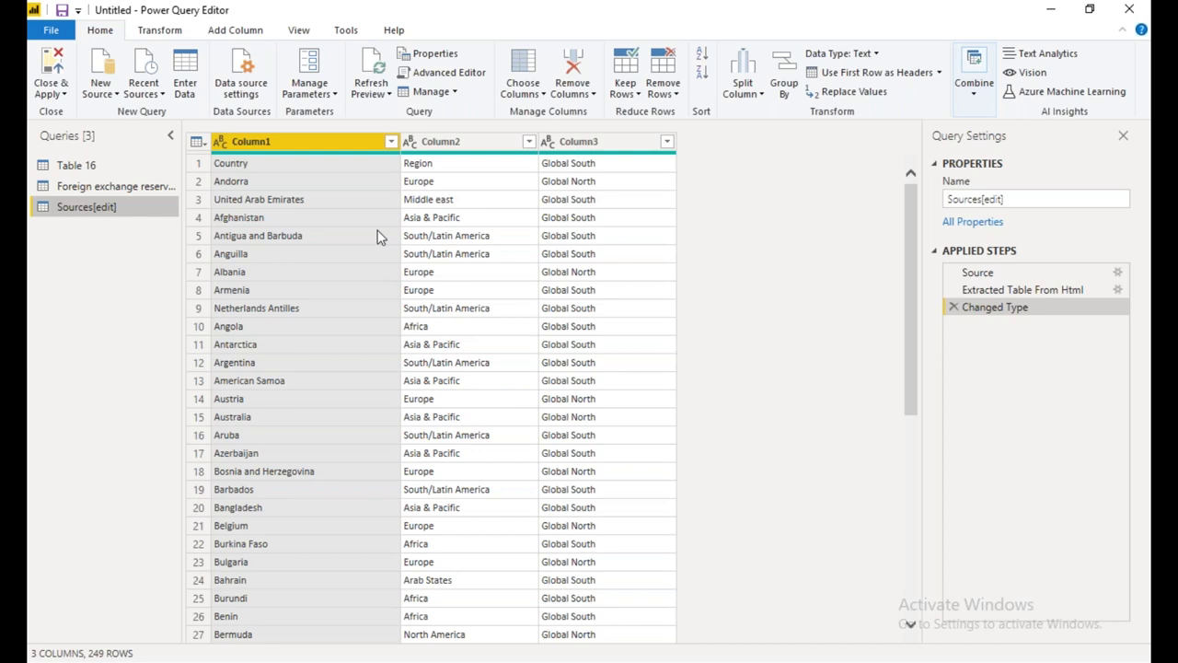
Use the first row of Sources[edit] as headers, check the rows, and apply the query to the report
click(814, 72)
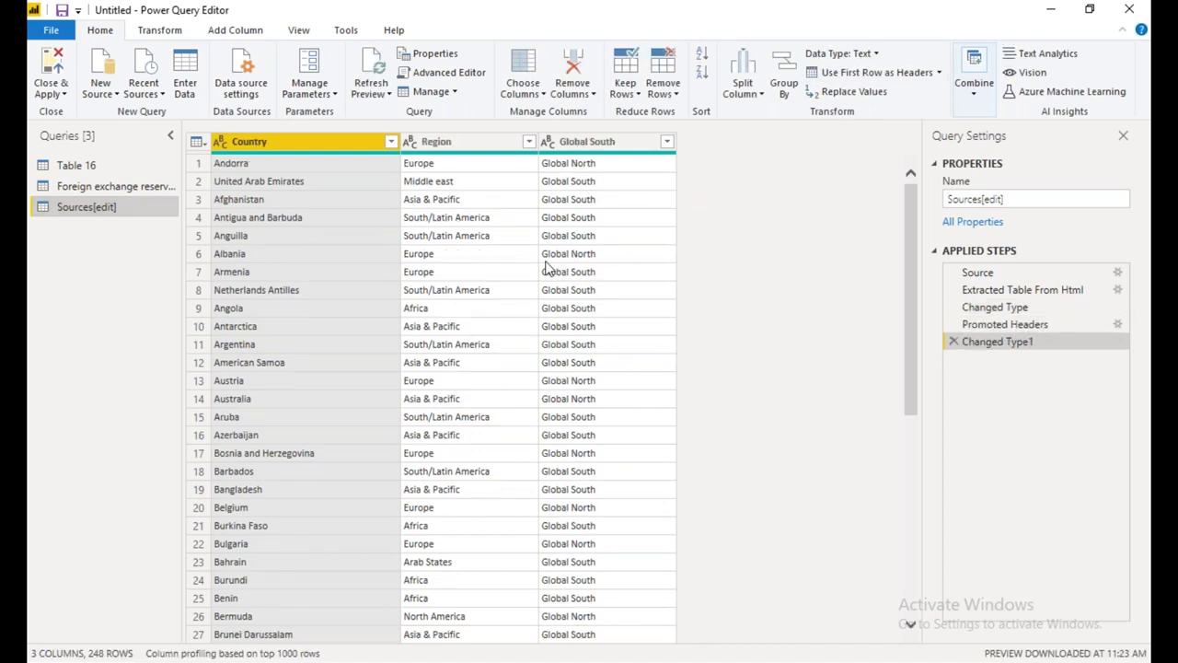
scroll(545, 276, down, 7)
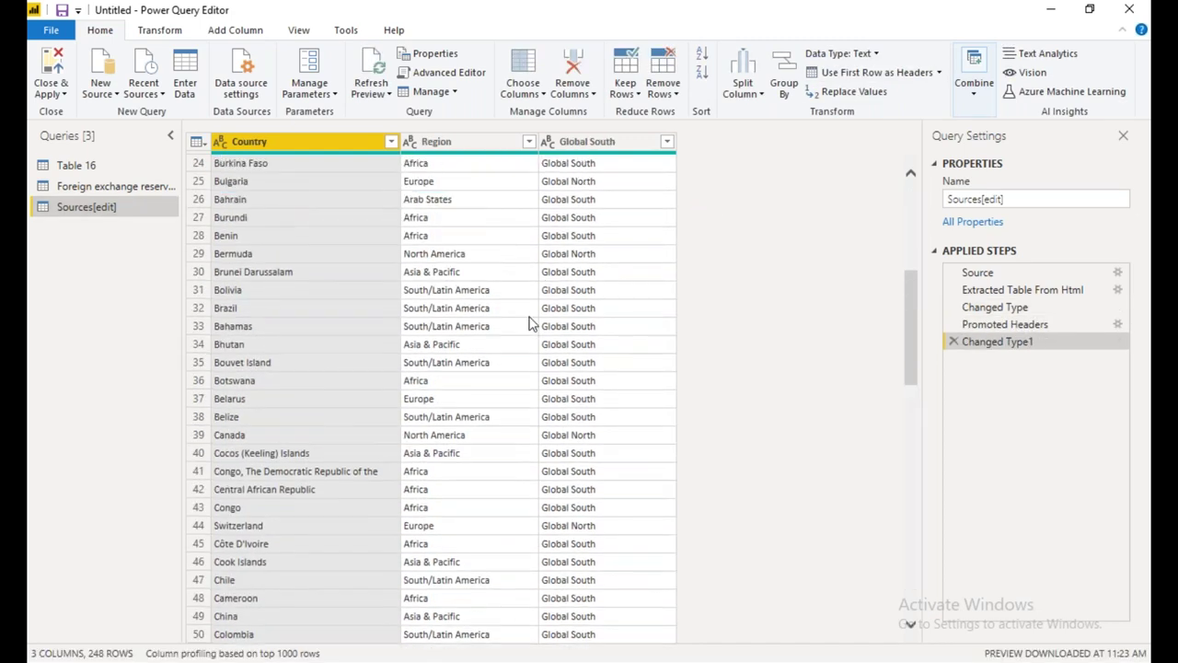
scroll(534, 318, up, 7)
click(61, 70)
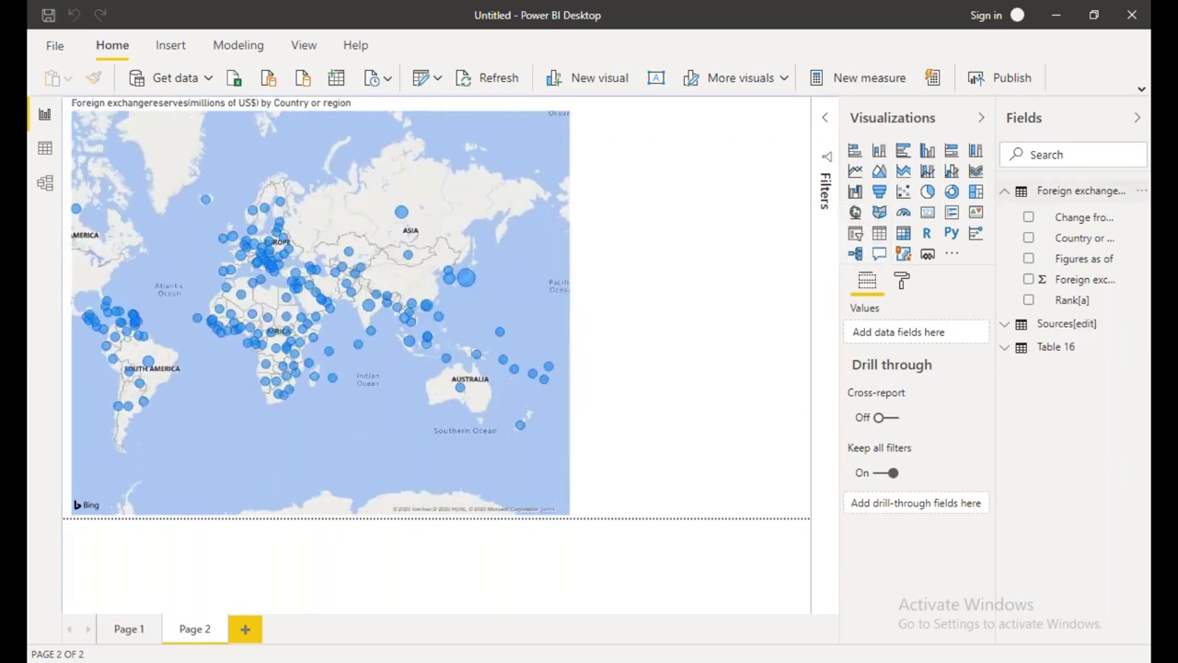
Collapse the foreign exchange reserves table's field list and expand Sources[edit] to review its fields
click(1005, 190)
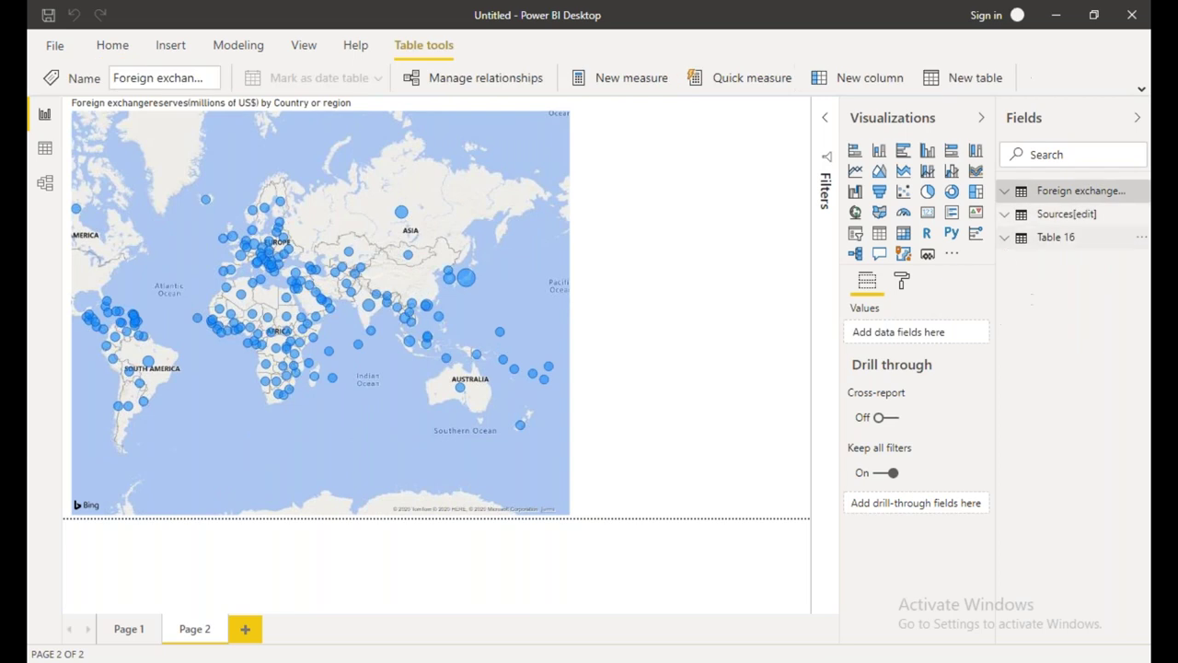
click(1005, 217)
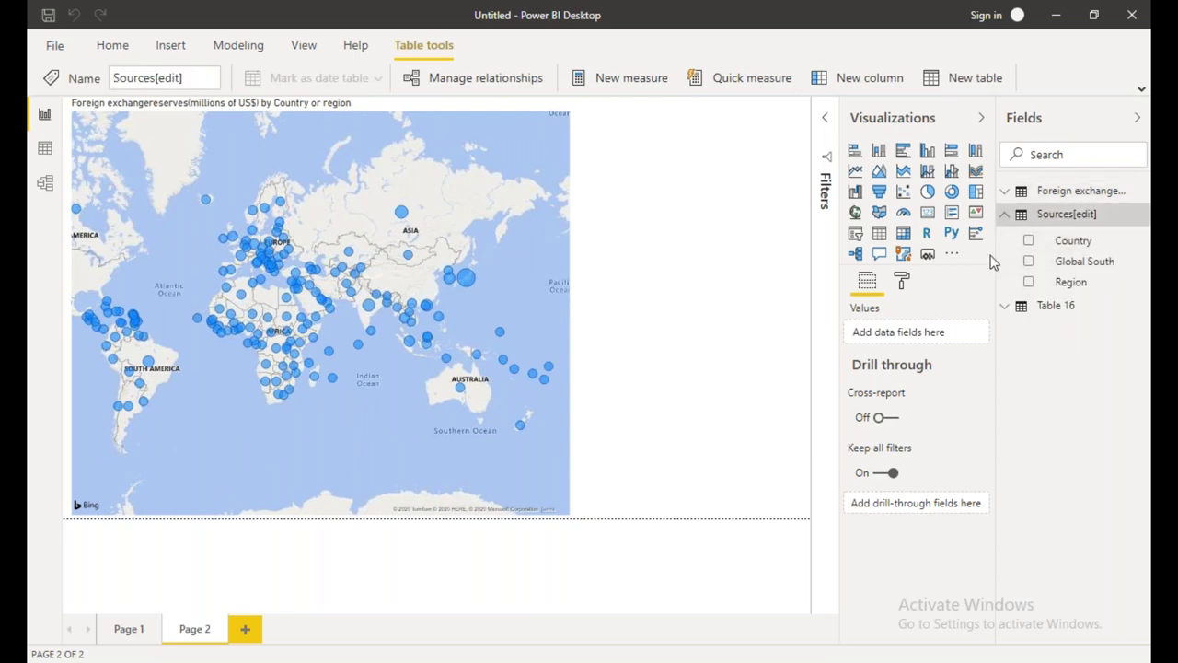
click(763, 211)
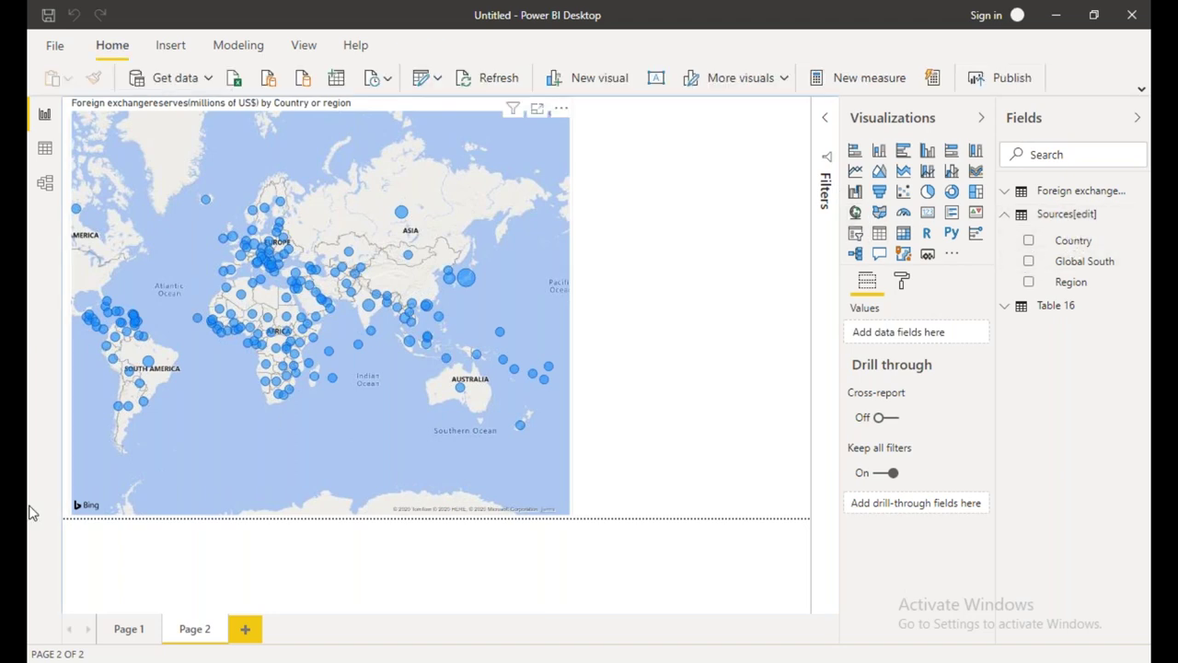
In the model diagram, place the Sources[edit] and Foreign exchange reserves[edit] tables side by side below Table 16
click(45, 186)
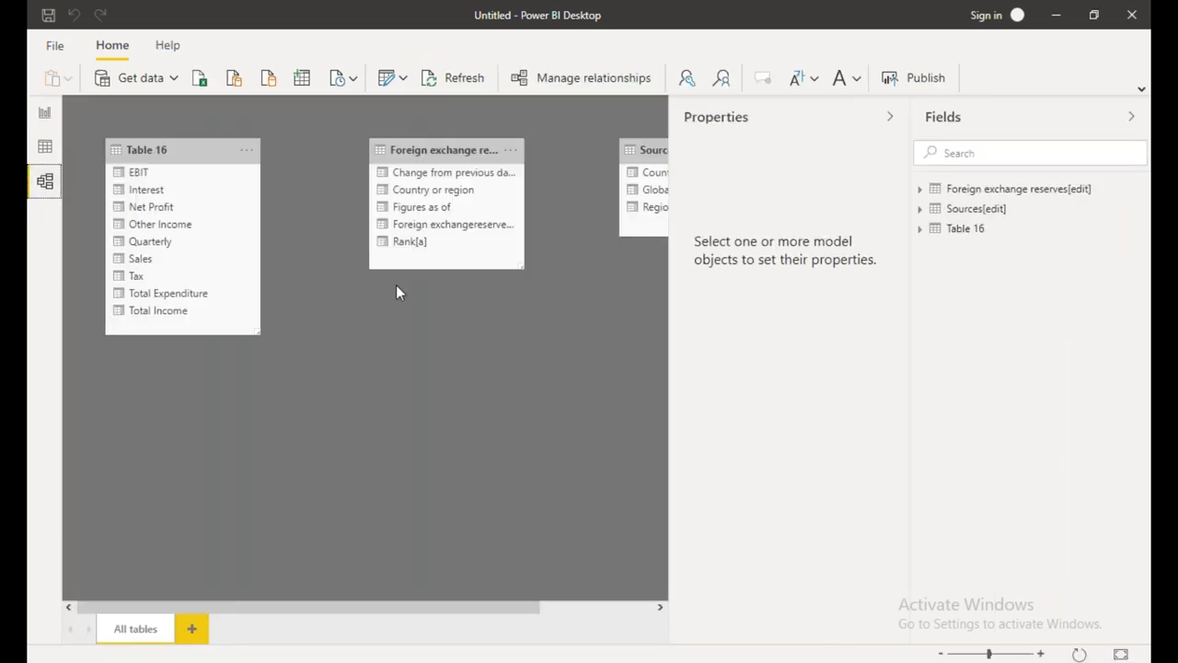
drag(657, 152, 210, 399)
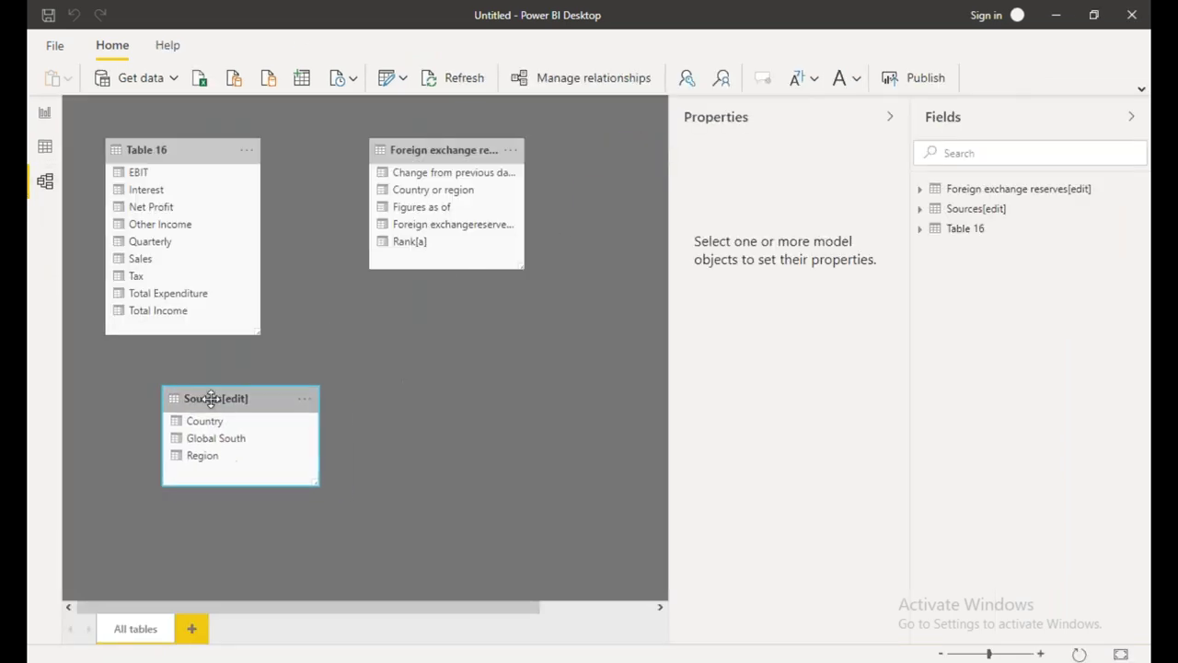
drag(434, 161, 405, 397)
click(327, 335)
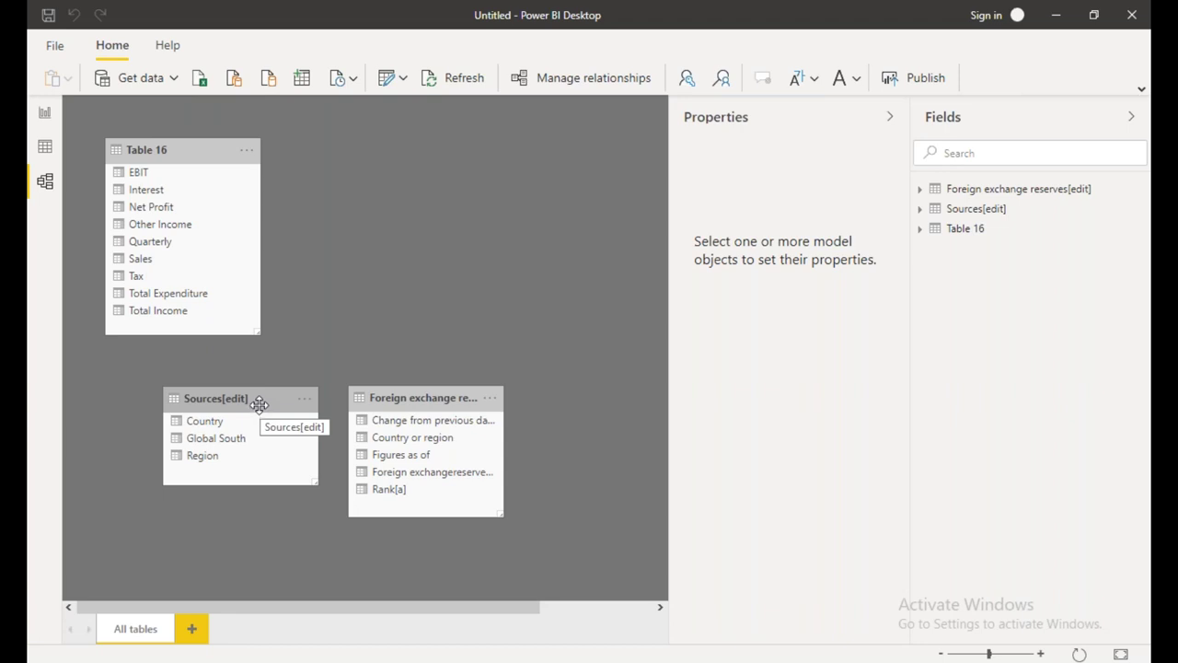
Start a new relationship with Foreign exchange reserves[edit] as the first table and Sources[edit] as the second
right_click(491, 399)
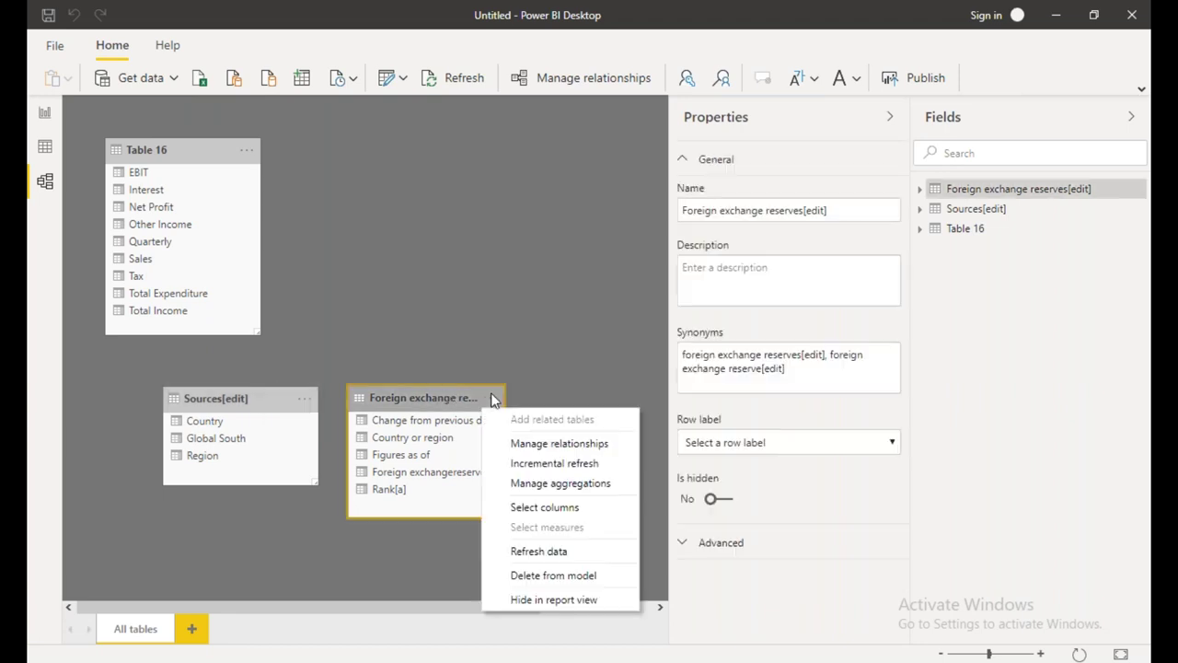
click(502, 442)
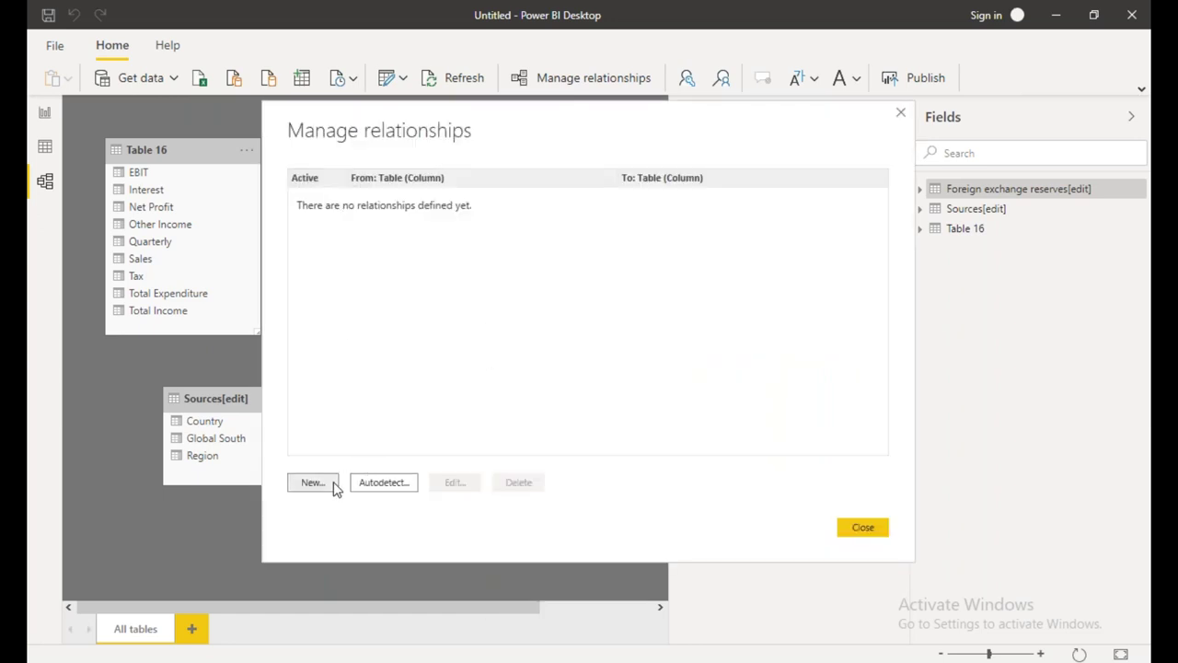
click(333, 486)
click(578, 177)
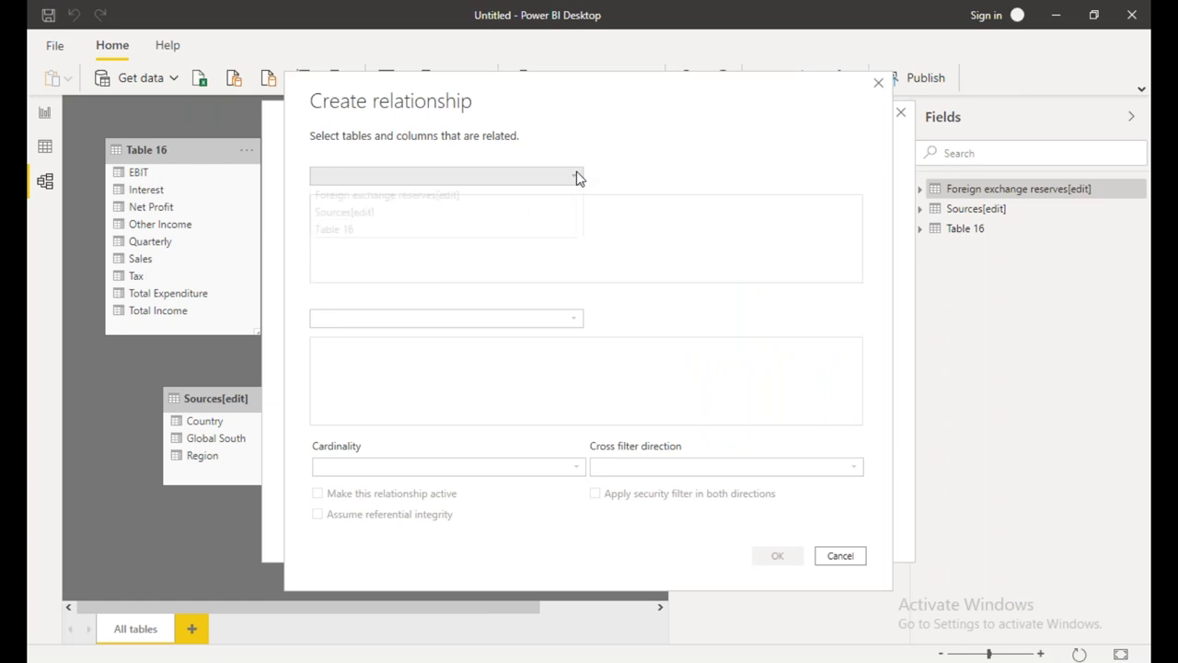
click(481, 212)
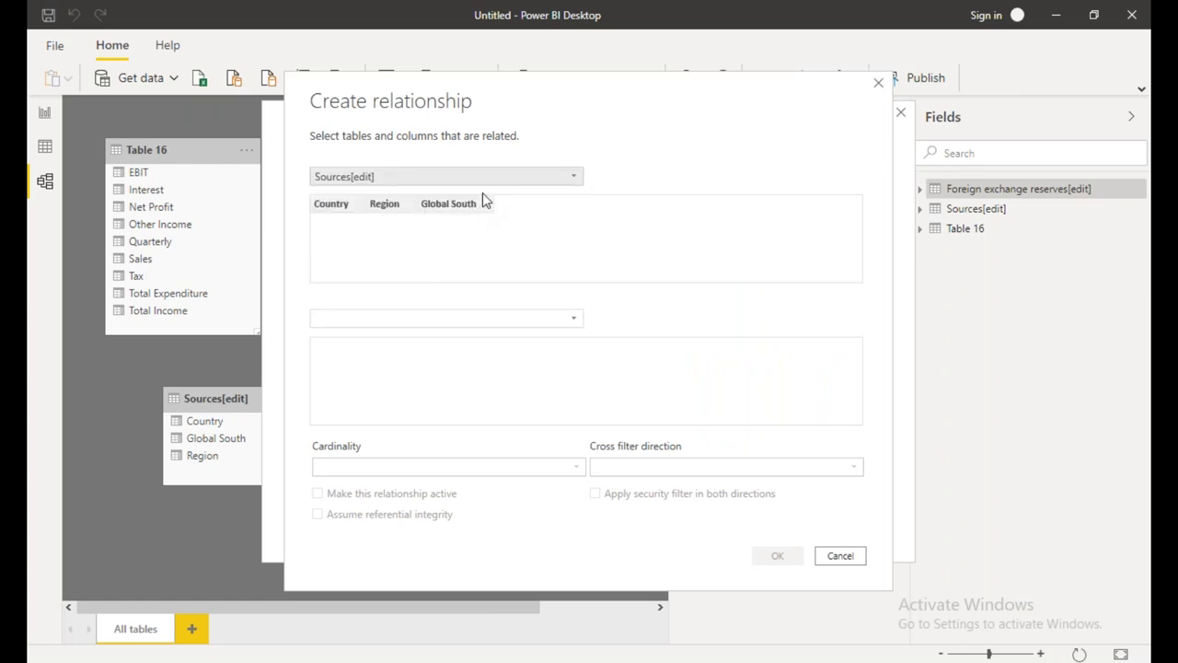
click(374, 206)
click(472, 178)
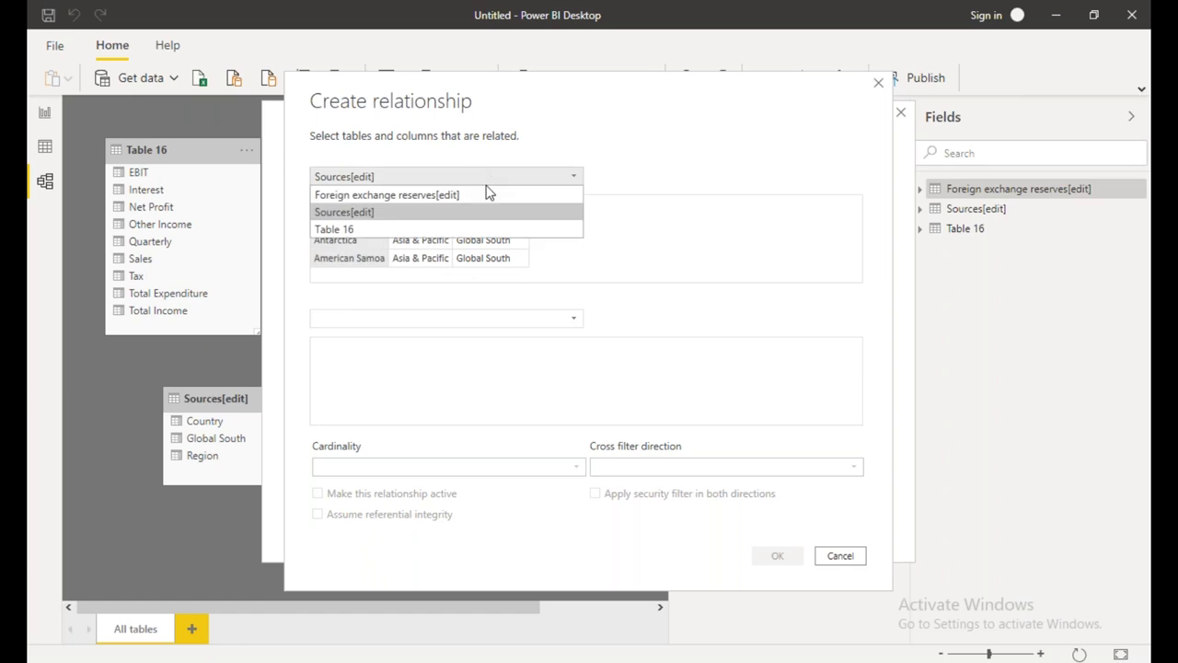
click(477, 196)
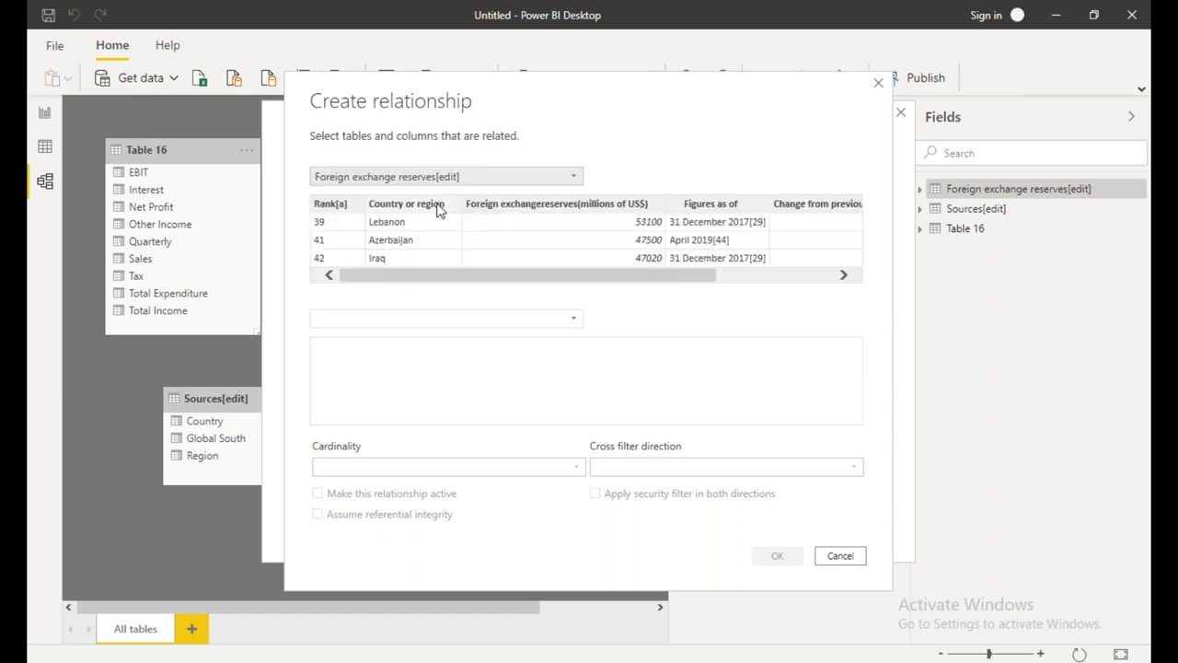
click(452, 318)
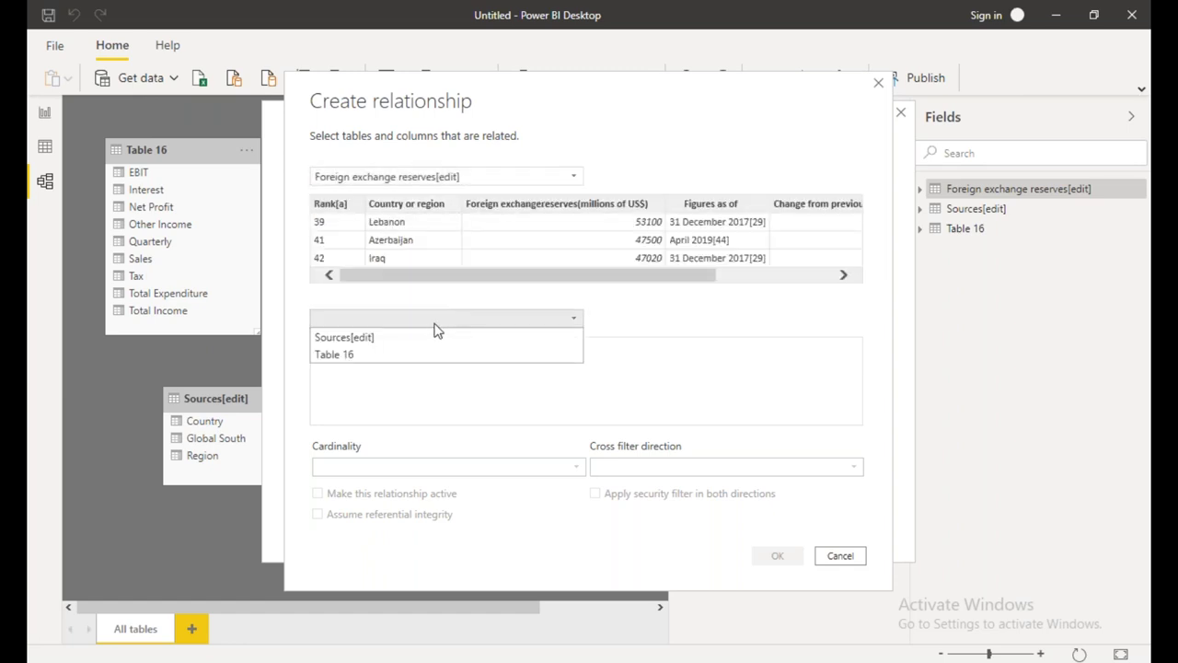
click(420, 337)
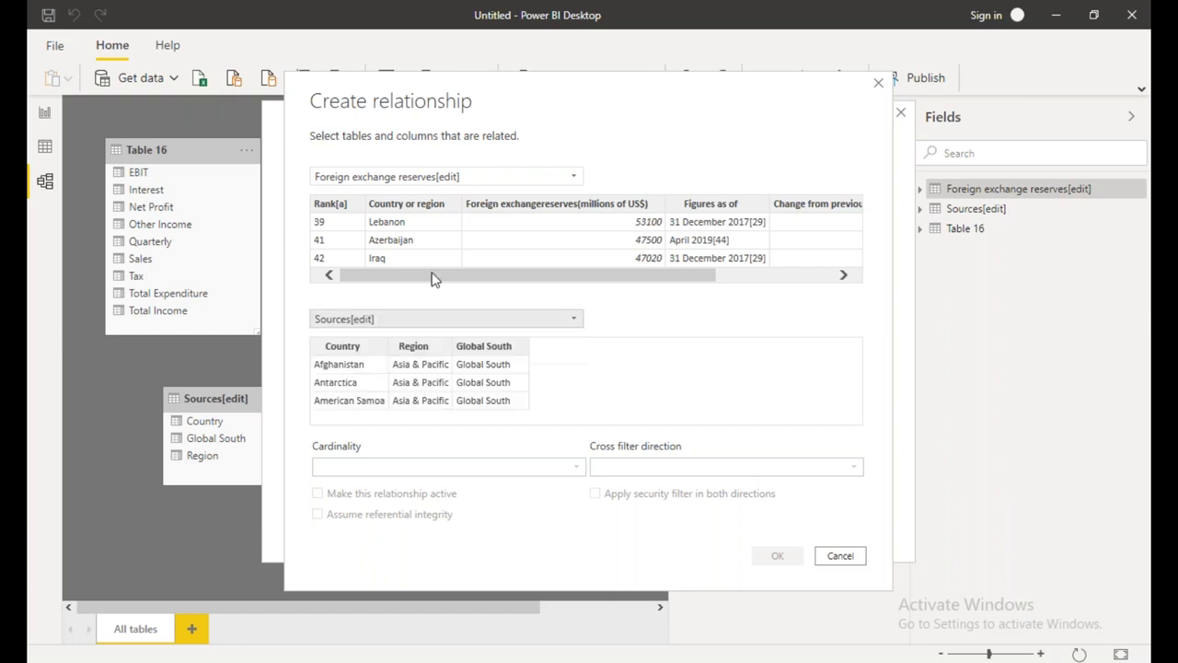
Relate the Country or region column to the Country column, create the relationship, and finish managing relationships
click(410, 206)
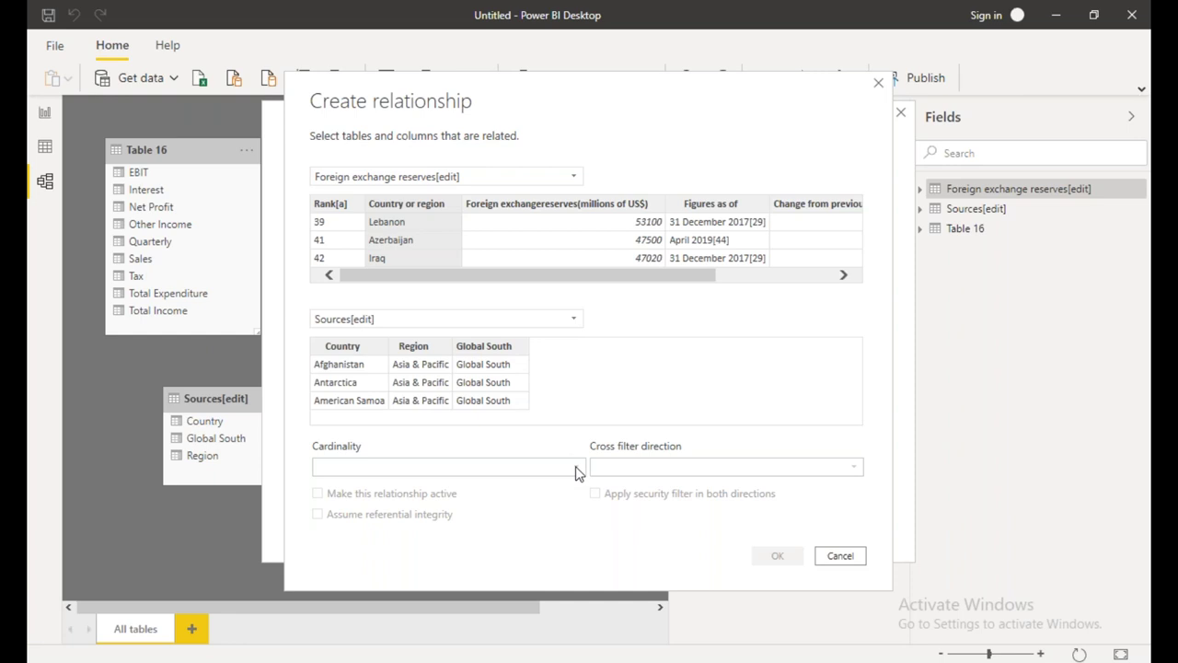
click(356, 344)
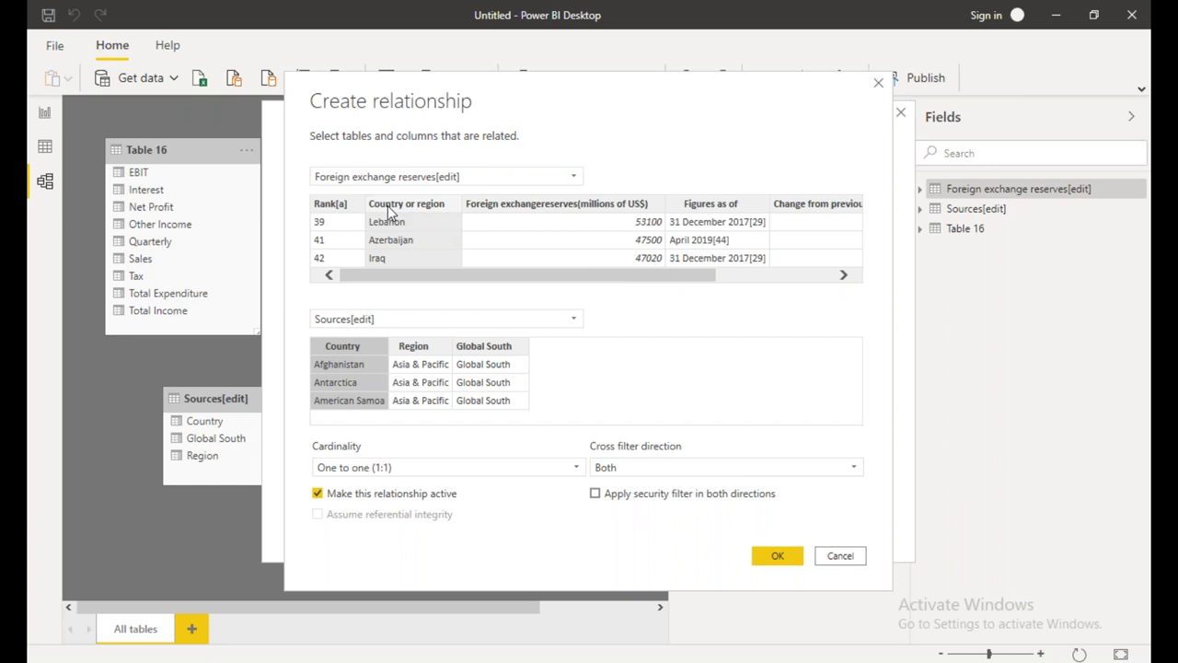
click(353, 372)
click(778, 556)
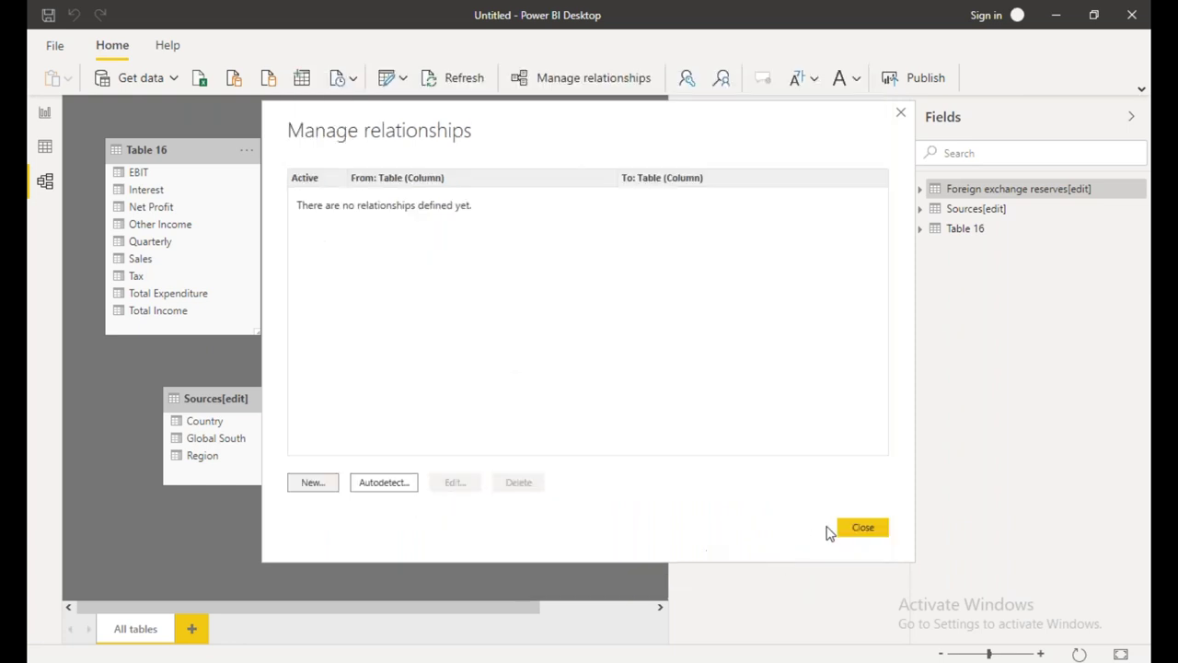
click(856, 532)
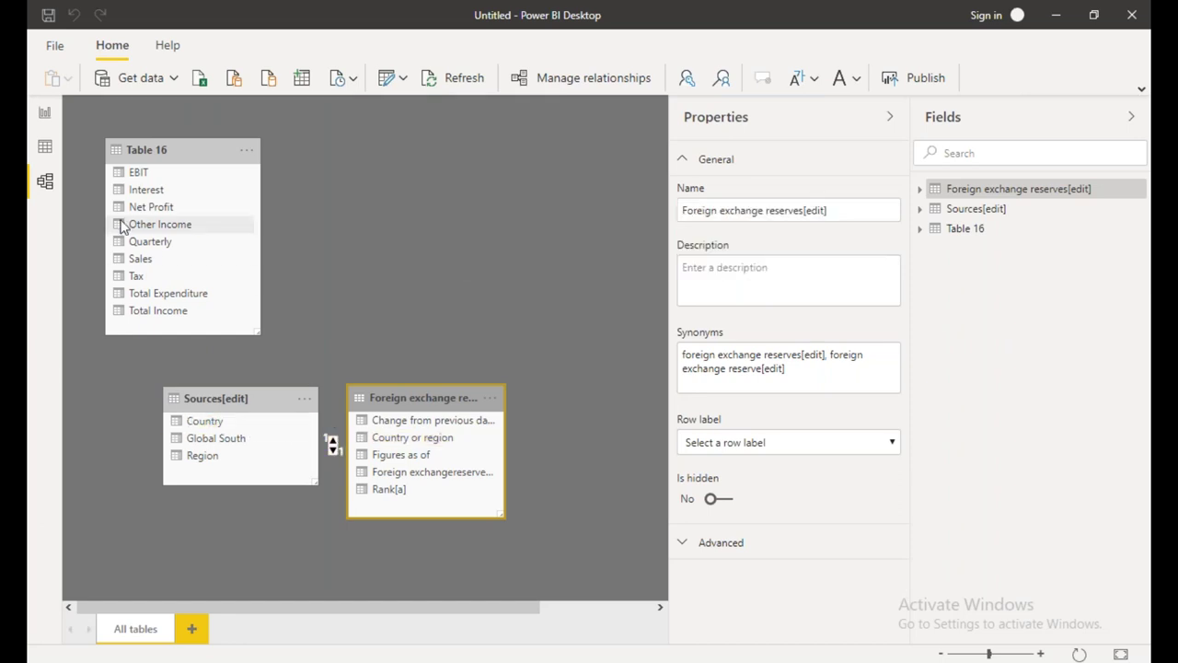
Return to the Page 2 report and add a slicer on the Sources[edit] Region field beside the map
click(45, 147)
click(49, 113)
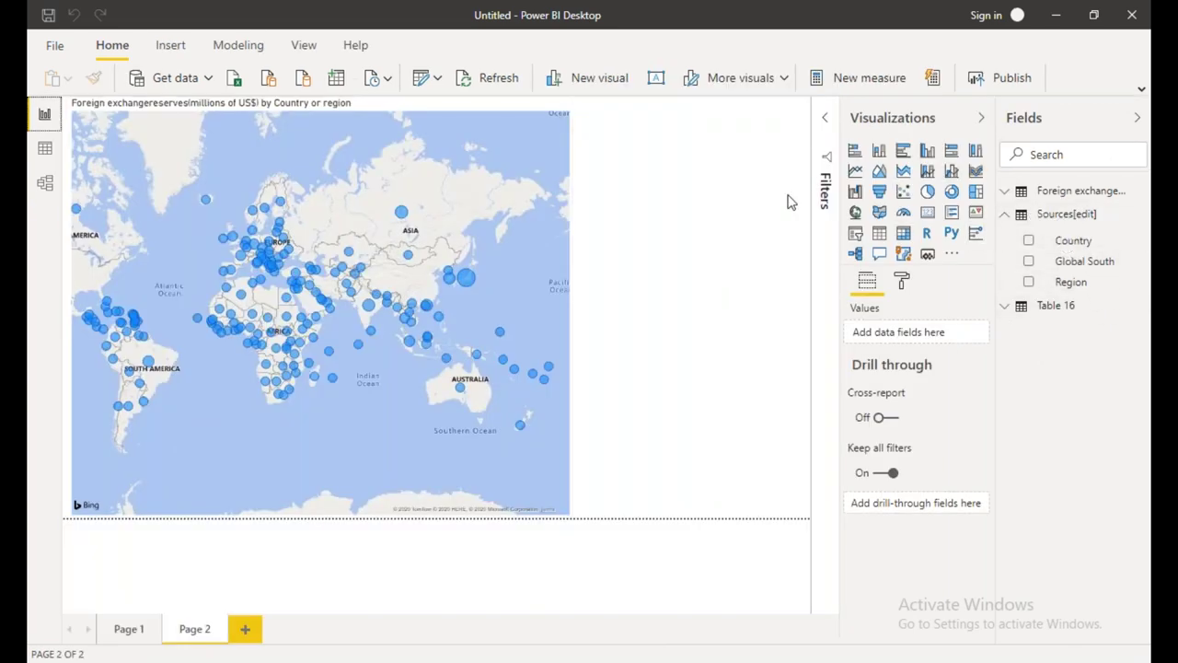
click(855, 233)
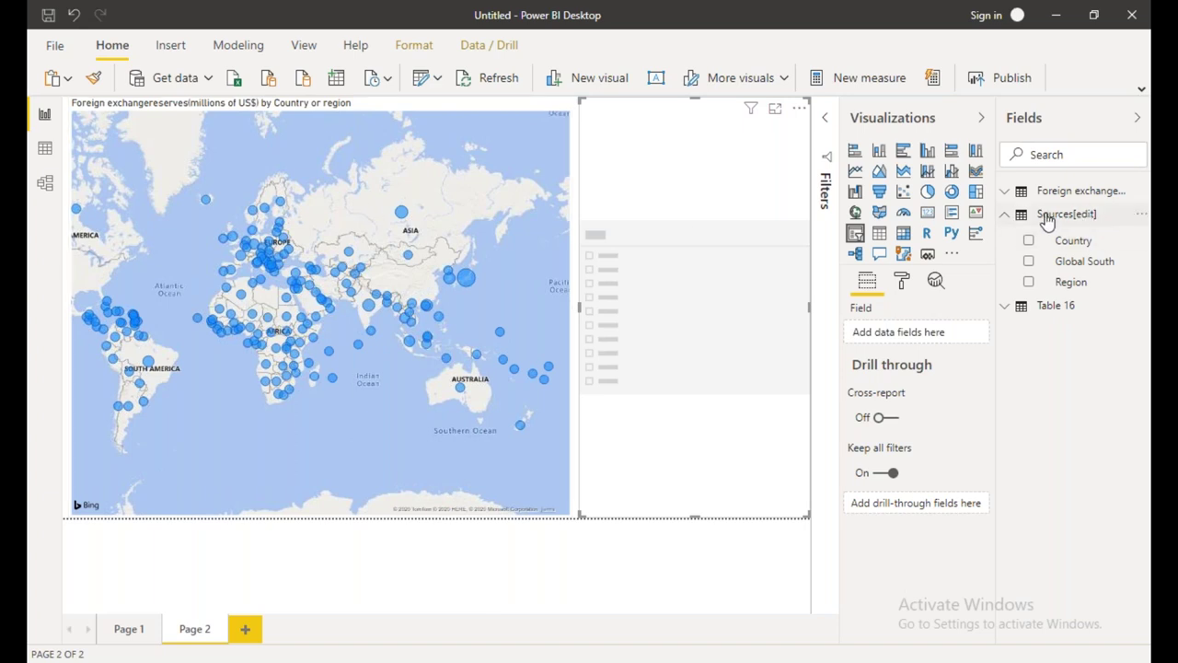
mouse_move(1081, 221)
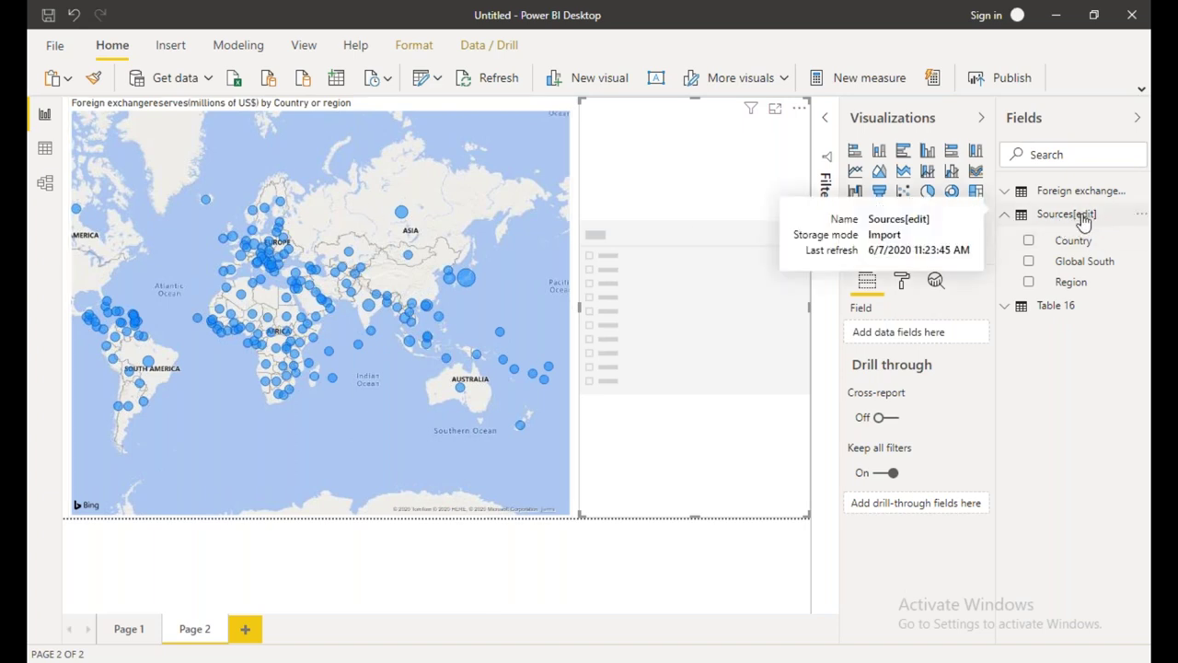
drag(1074, 282, 764, 291)
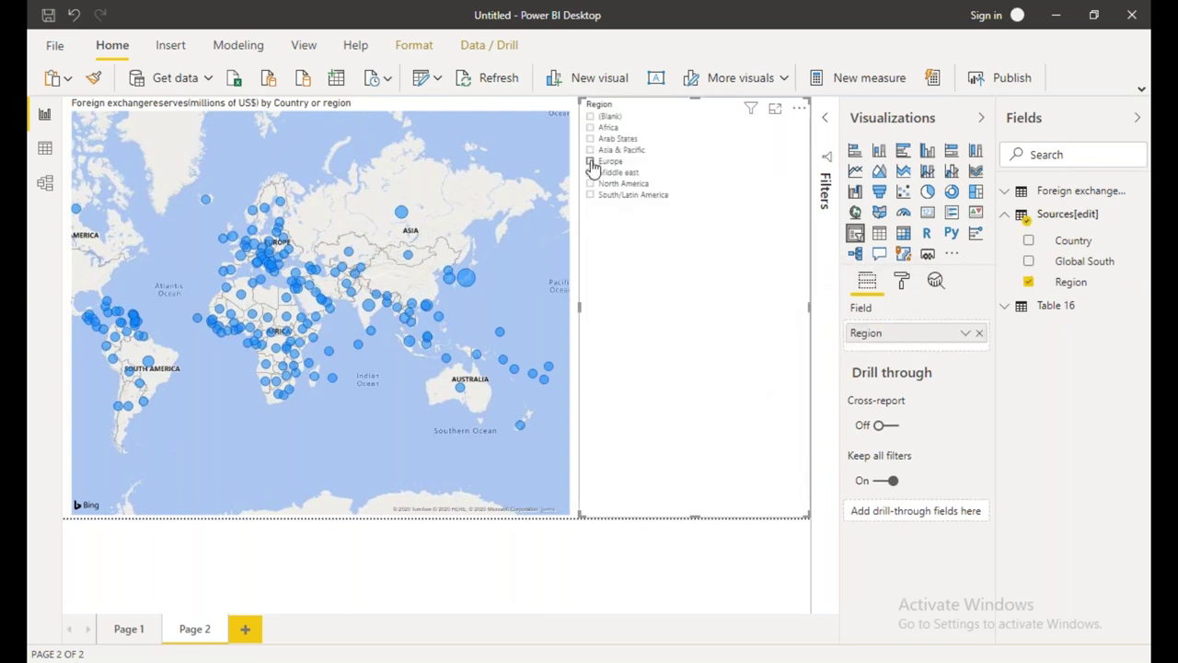
Filter the reserves map to Europe with the Region slicer and inspect the European country bubbles
click(591, 162)
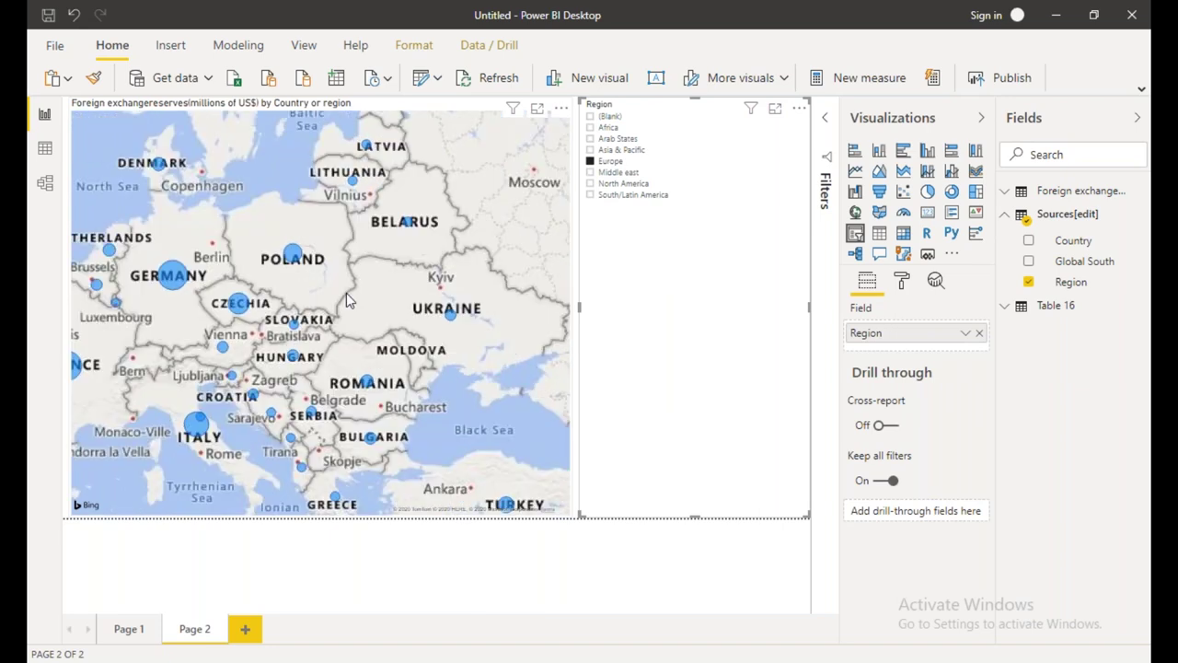
click(369, 272)
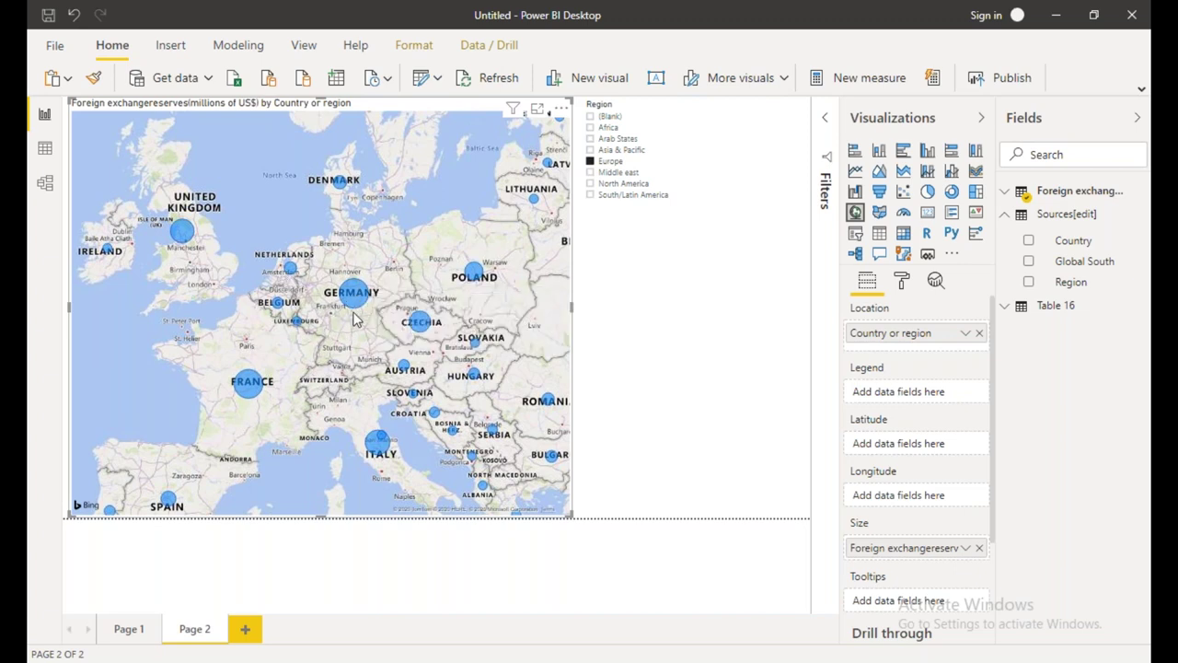
mouse_move(359, 311)
mouse_move(295, 274)
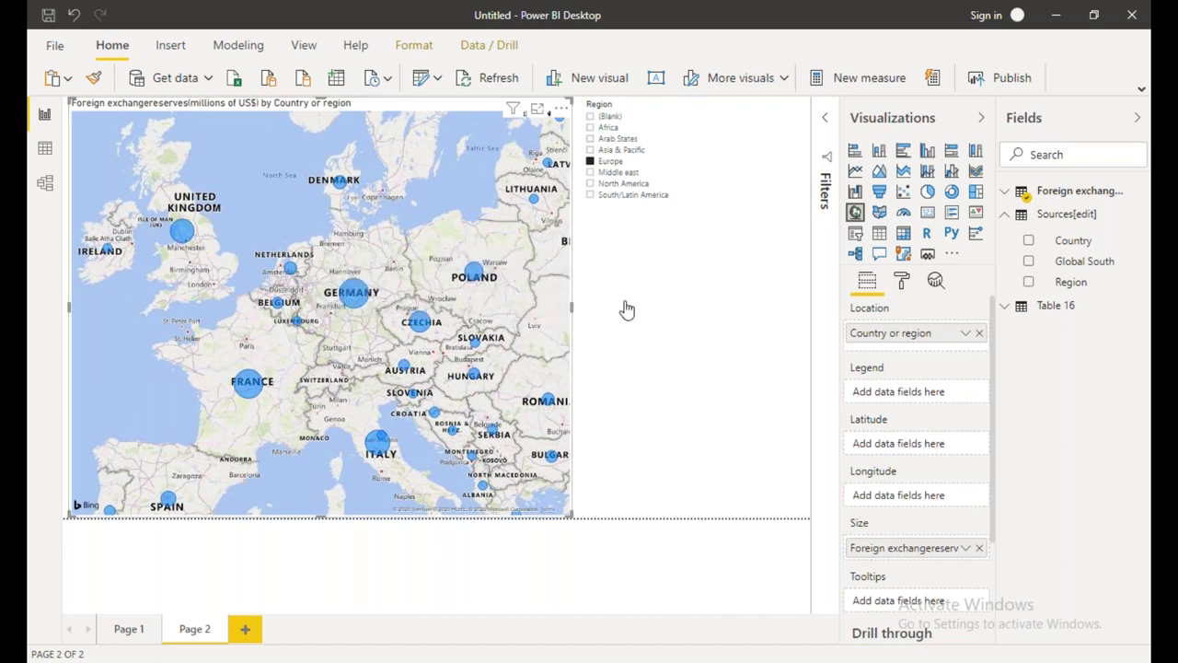
mouse_move(475, 381)
scroll(368, 303, down, 2)
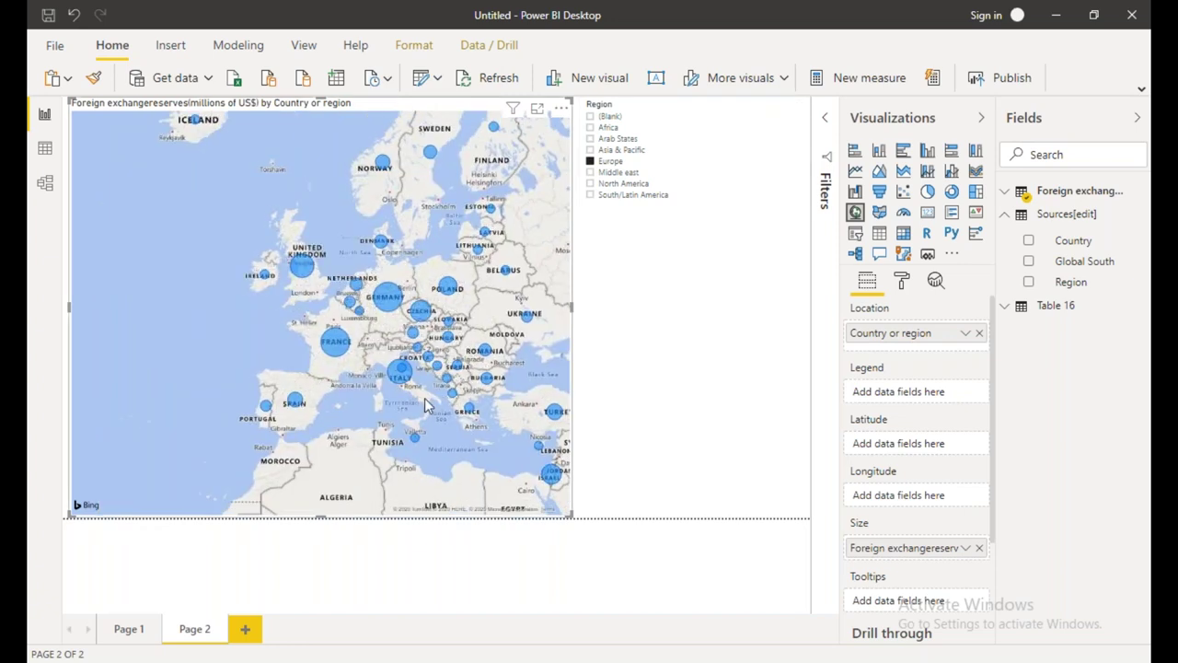
Examine the Europe-filtered map around India and Mumbai, and at a scale covering Europe, Africa and Asia
drag(345, 324, 88, 190)
scroll(473, 321, up, 3)
right_click(473, 321)
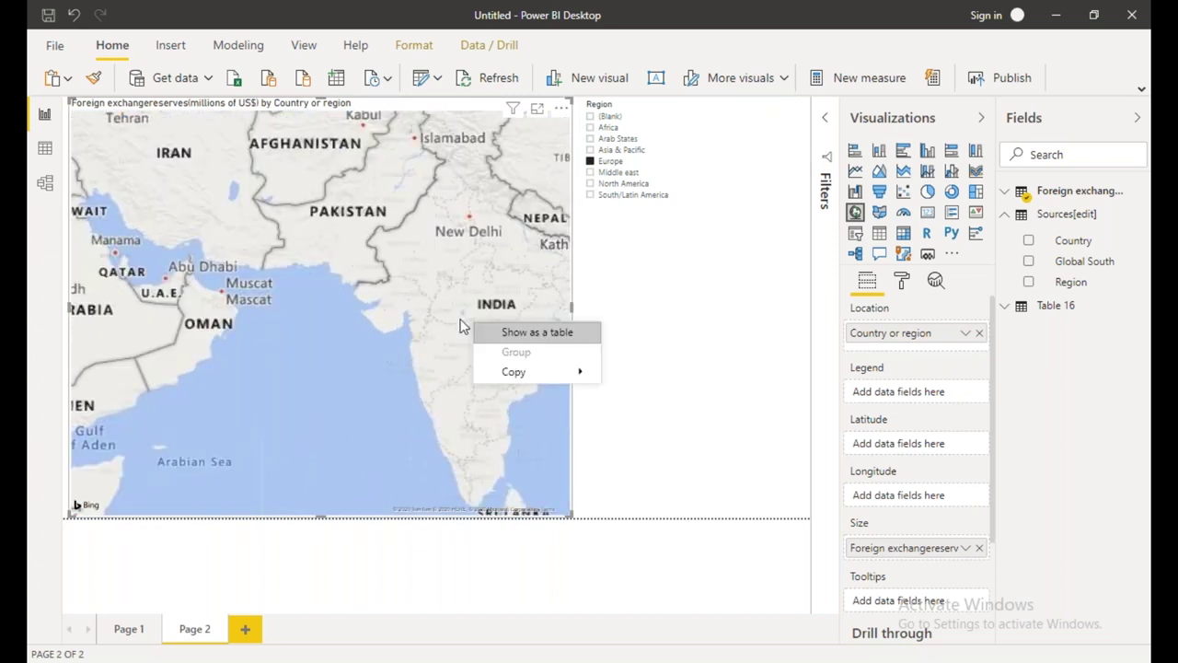
scroll(463, 326, up, 2)
click(356, 347)
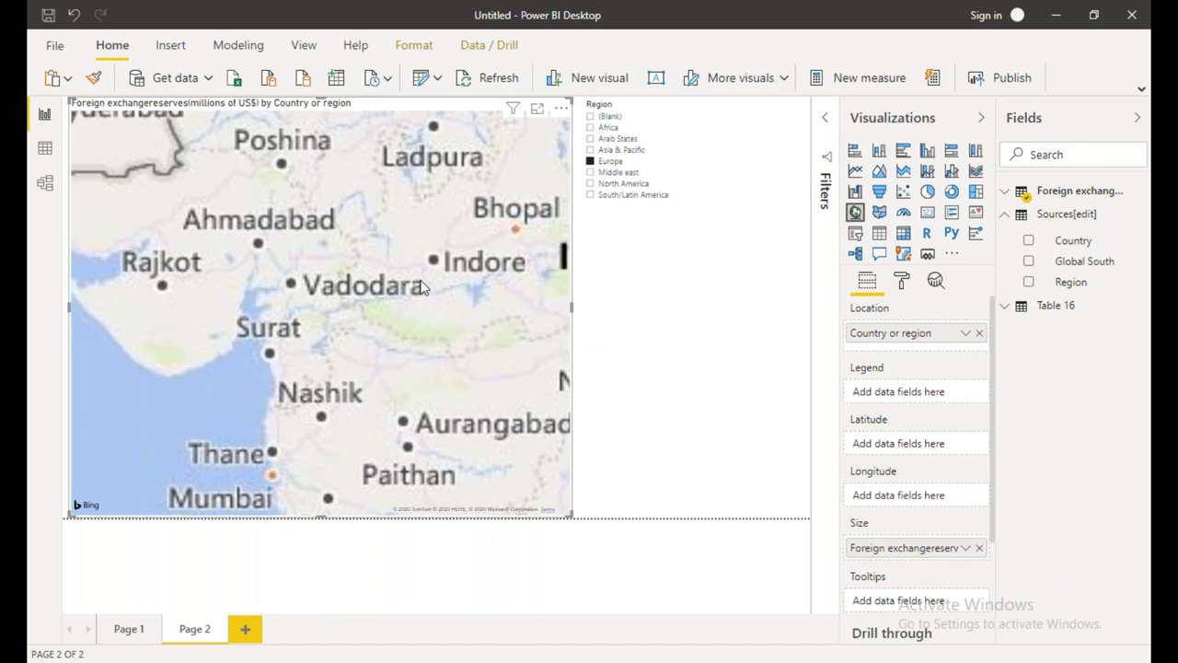
drag(266, 469, 374, 319)
scroll(373, 318, up, 5)
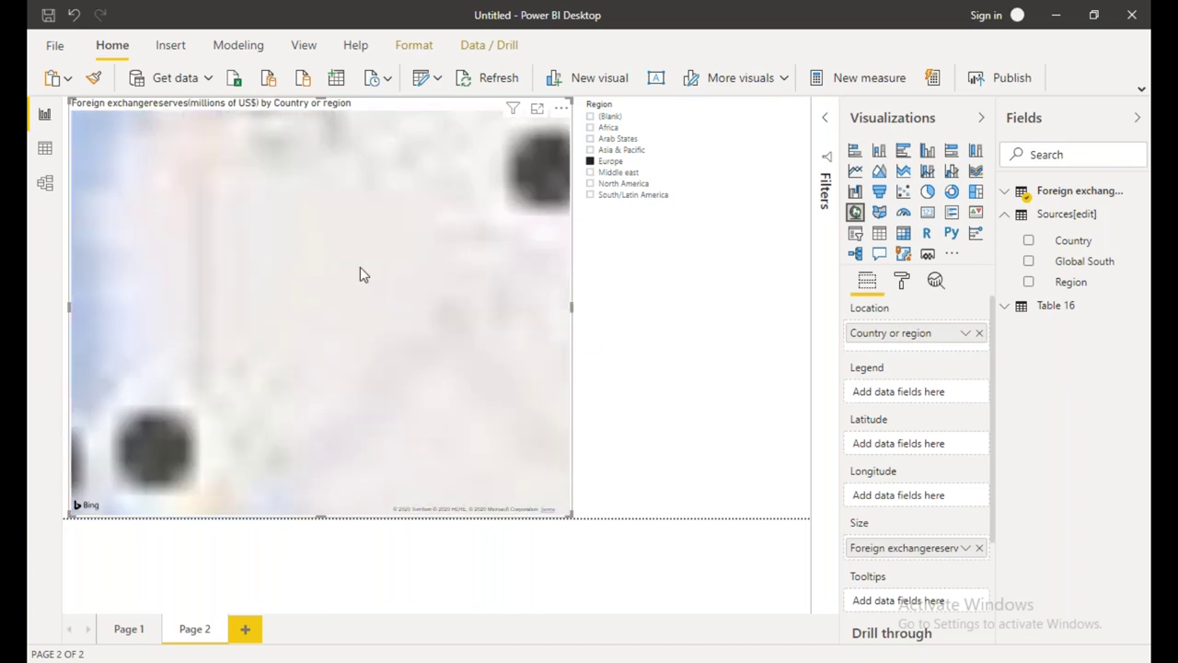
scroll(335, 318, down, 5)
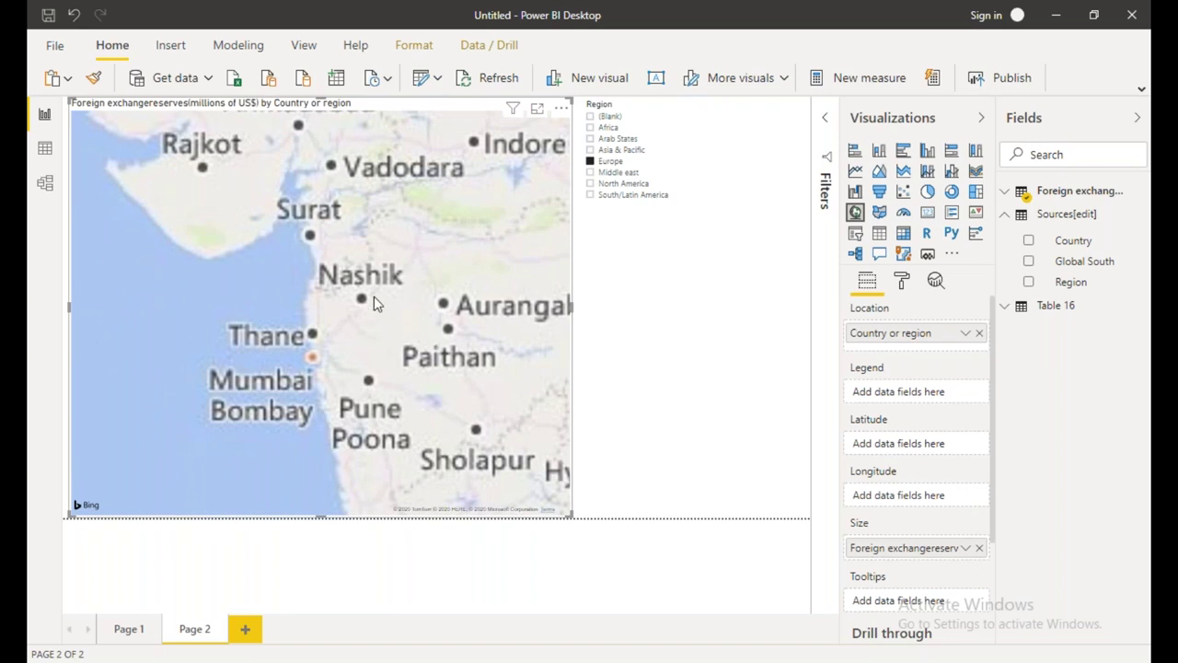
scroll(429, 316, down, 4)
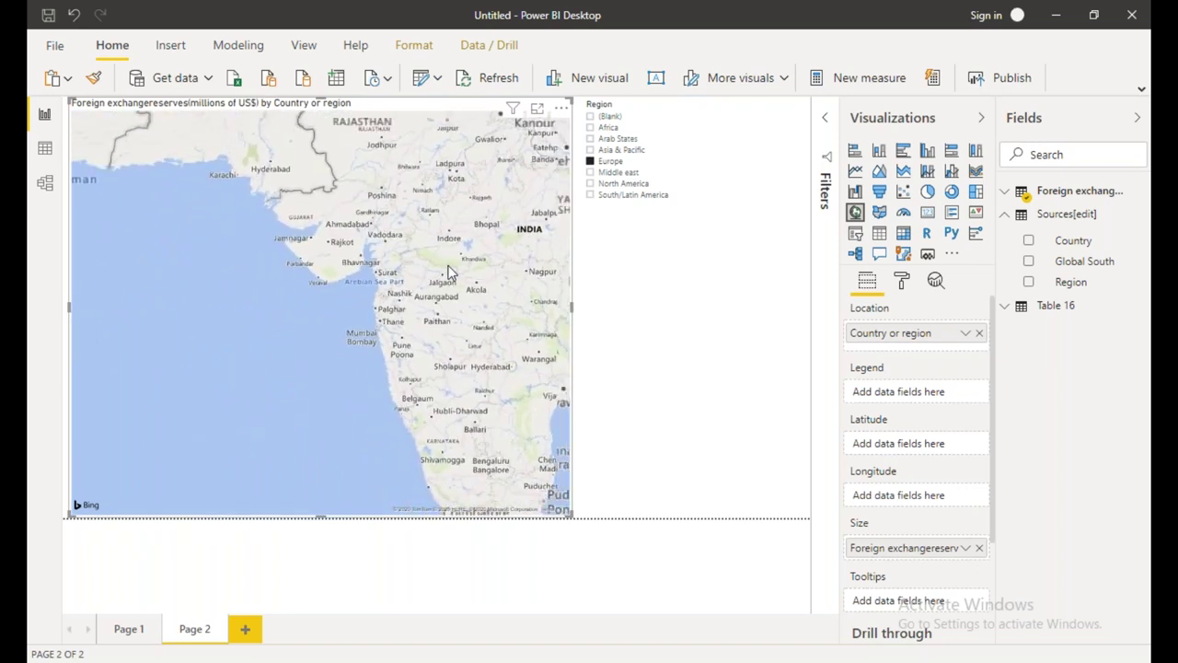
scroll(451, 272, down, 5)
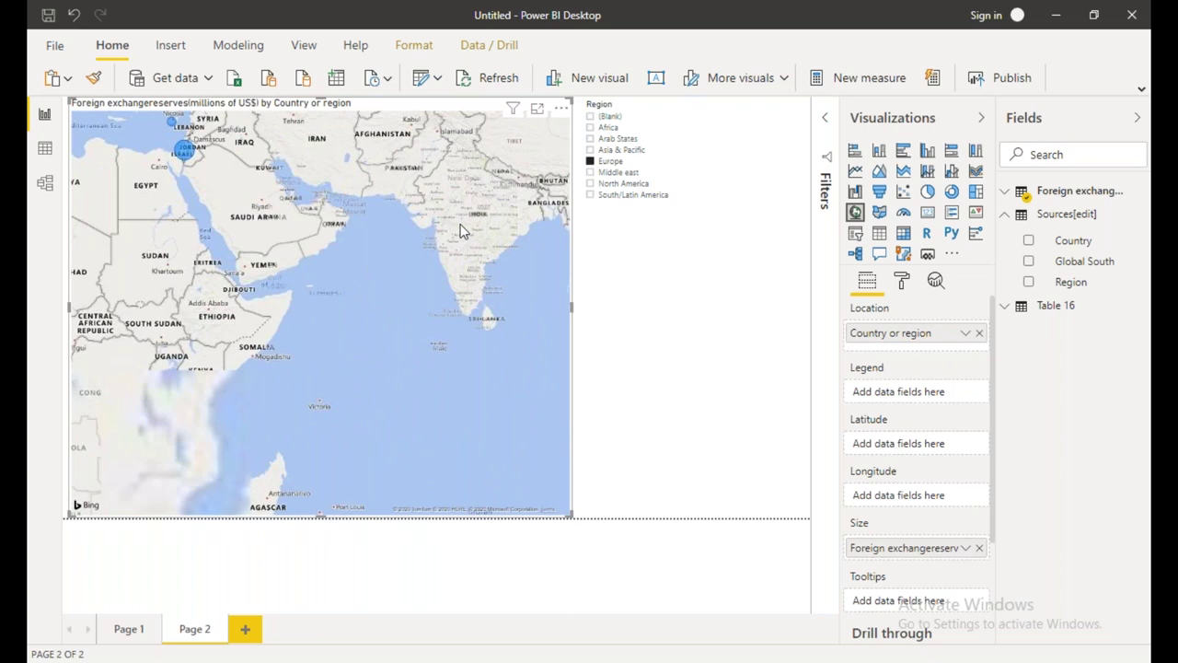
scroll(451, 313, down, 3)
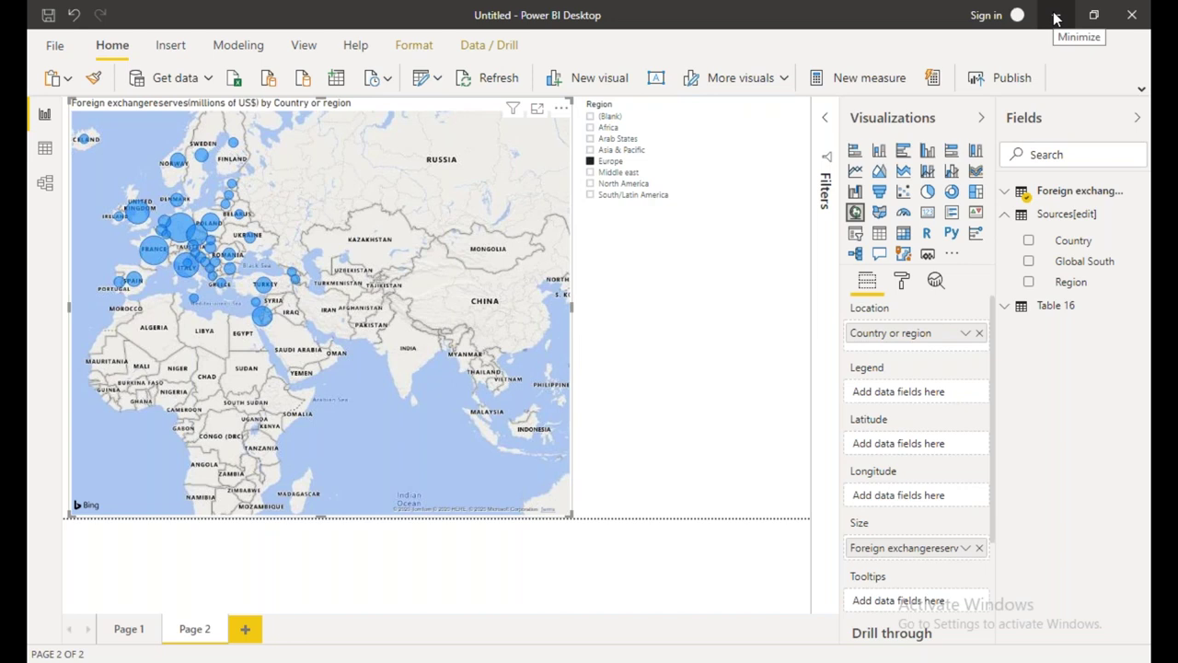
Switch to the Procurement Analysis Sample PBIX report and collapse Filters, Visualizations and Fields to enlarge the Spend Overview page
mouse_move(83, 280)
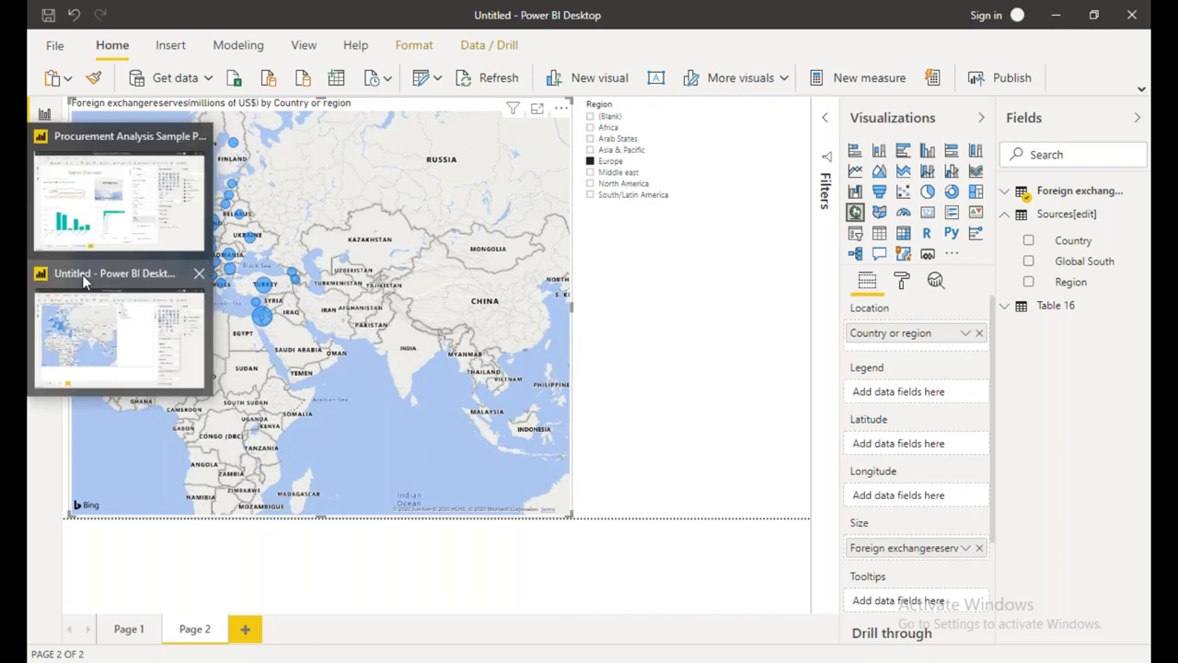
click(108, 225)
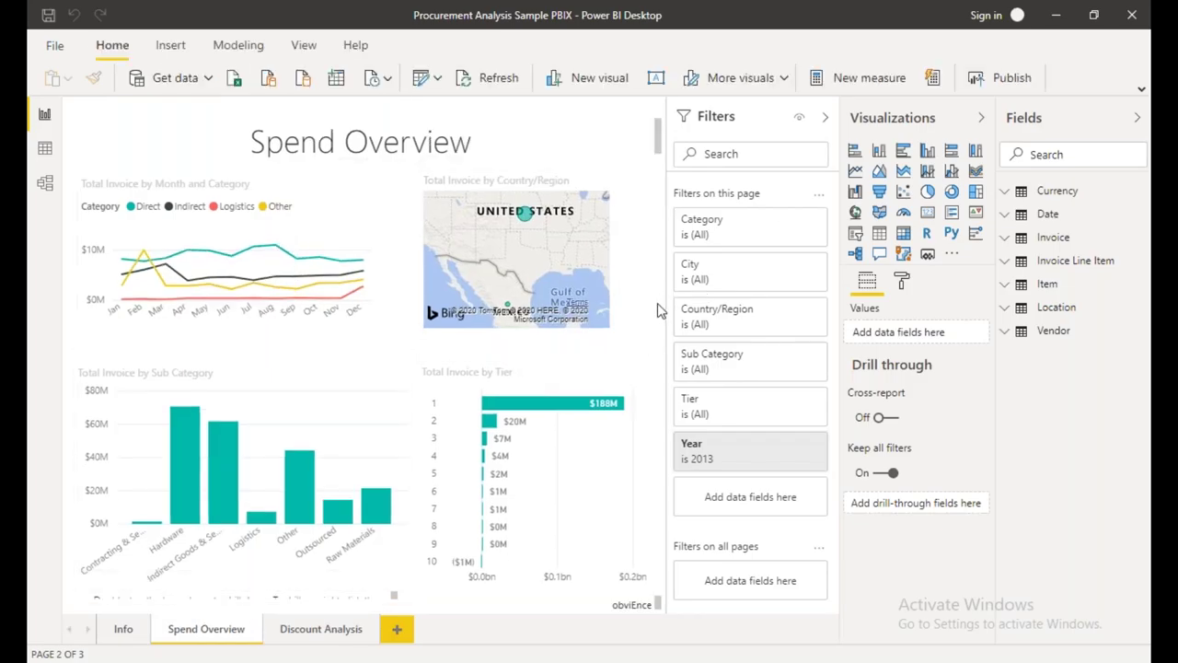
click(825, 117)
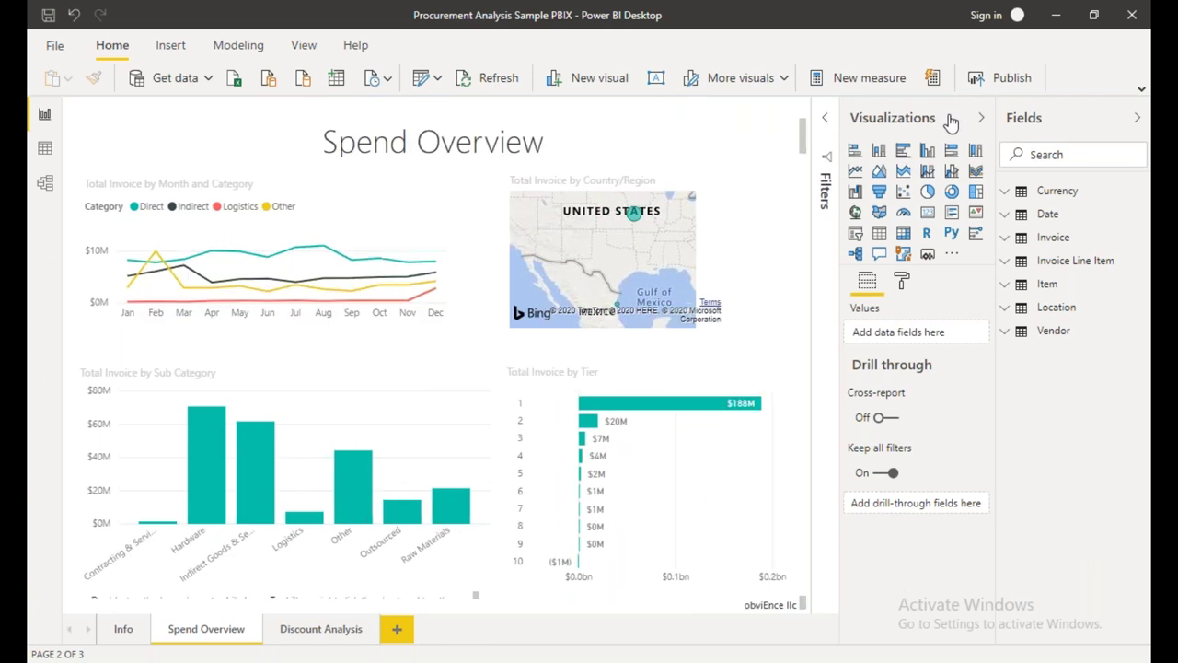
click(982, 117)
click(1137, 118)
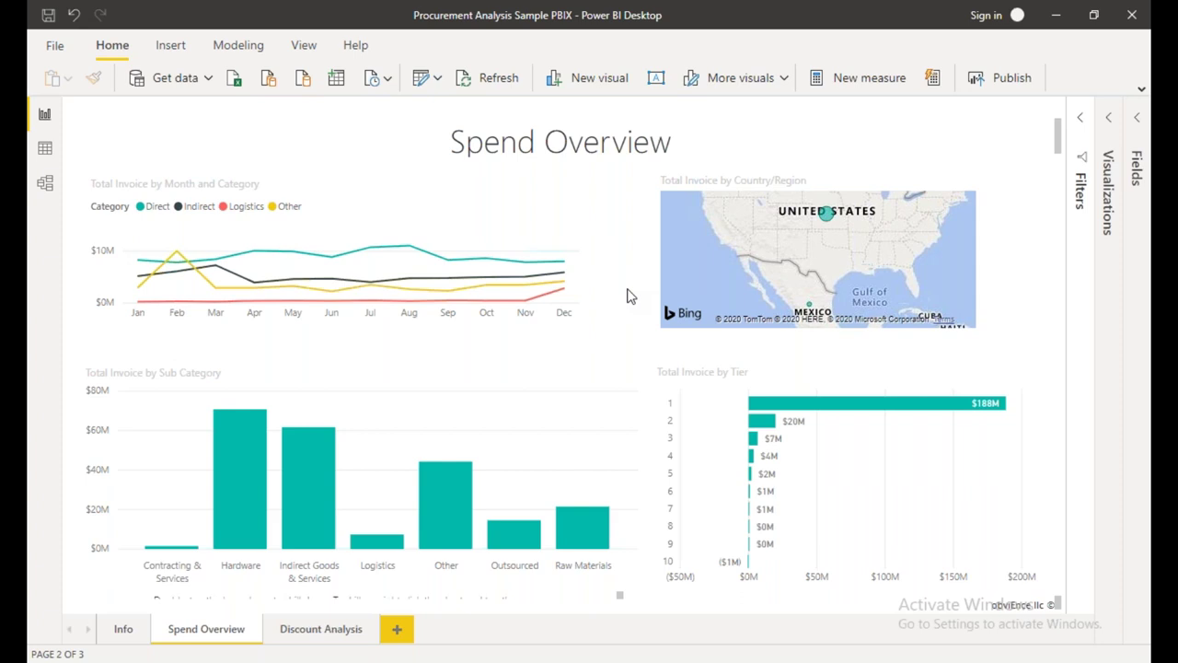
View the Discount Analysis page, and on Spend Overview cross-filter by the Indirect Goods & Services bar and clear the selection
click(307, 634)
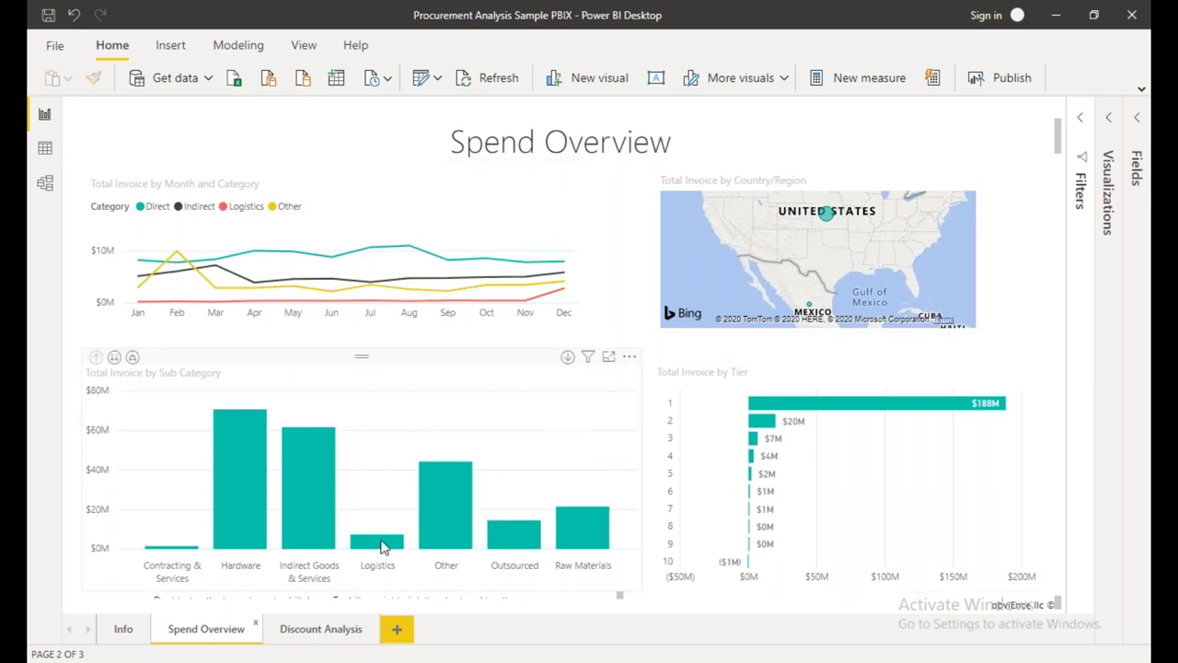
click(316, 509)
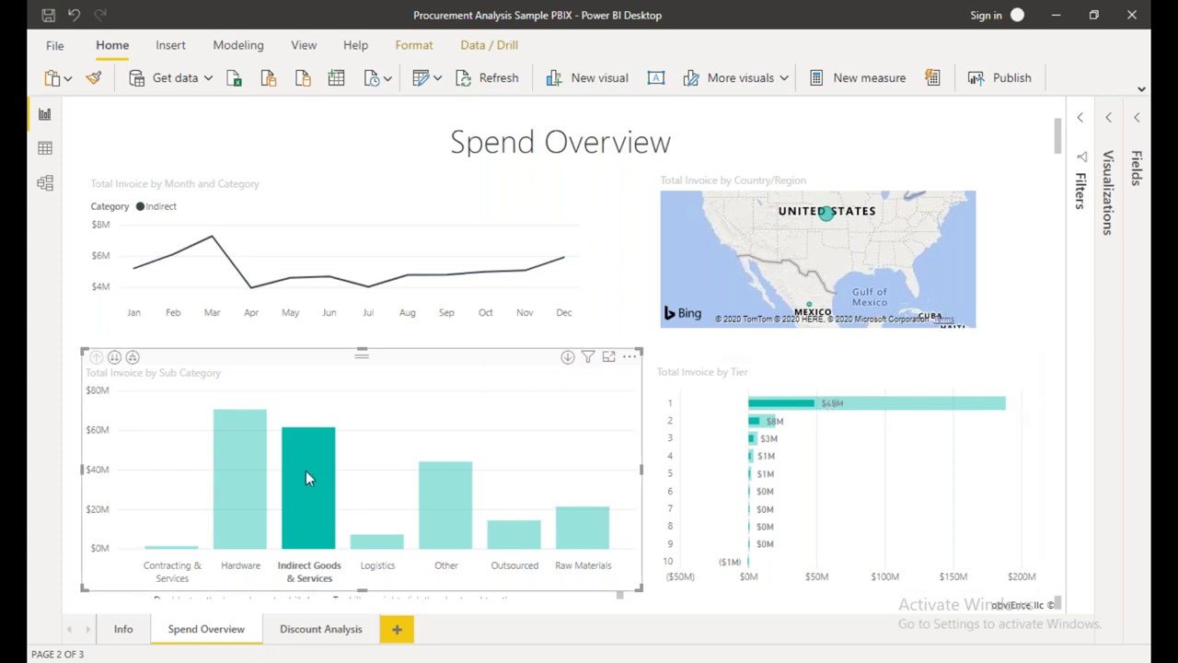
mouse_move(306, 471)
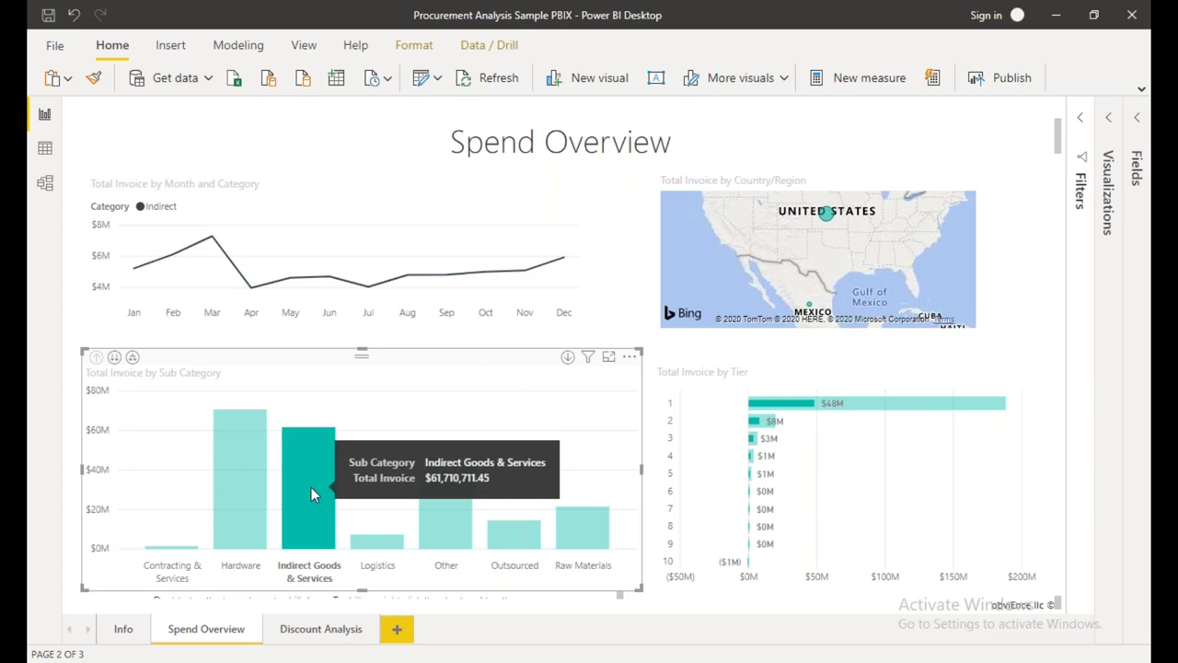
click(310, 489)
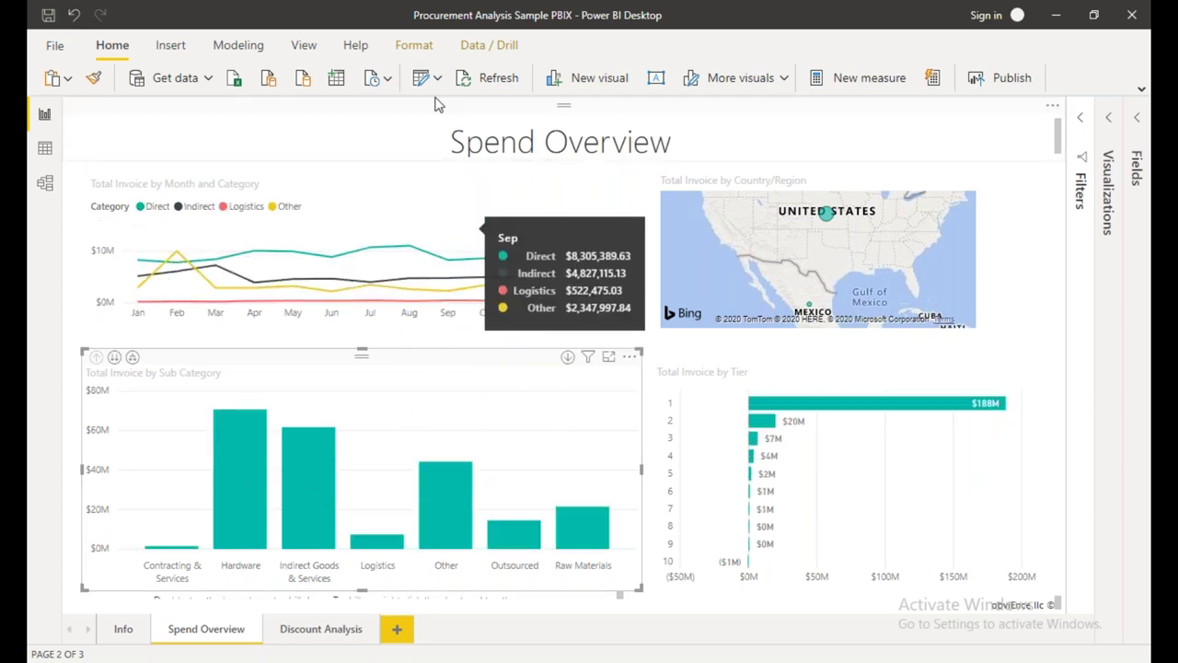
Edit the visual interactions so the Total Invoice by Sub Category chart filters the Total Invoice by Tier chart instead of highlighting it
click(414, 45)
click(93, 77)
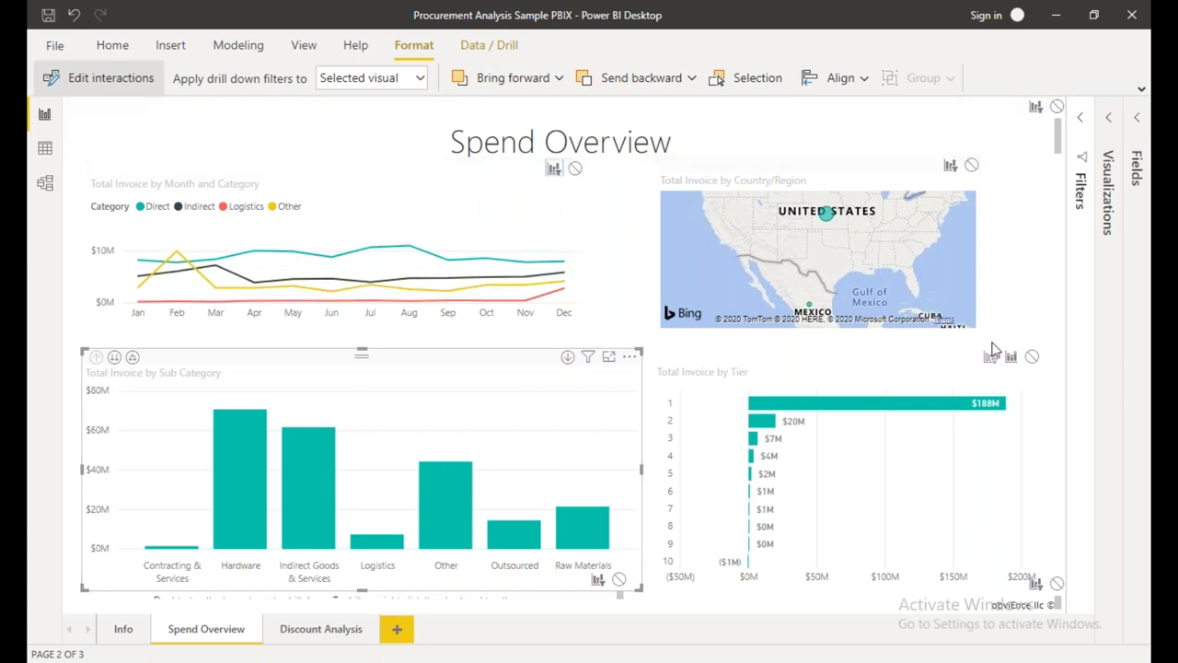
click(991, 357)
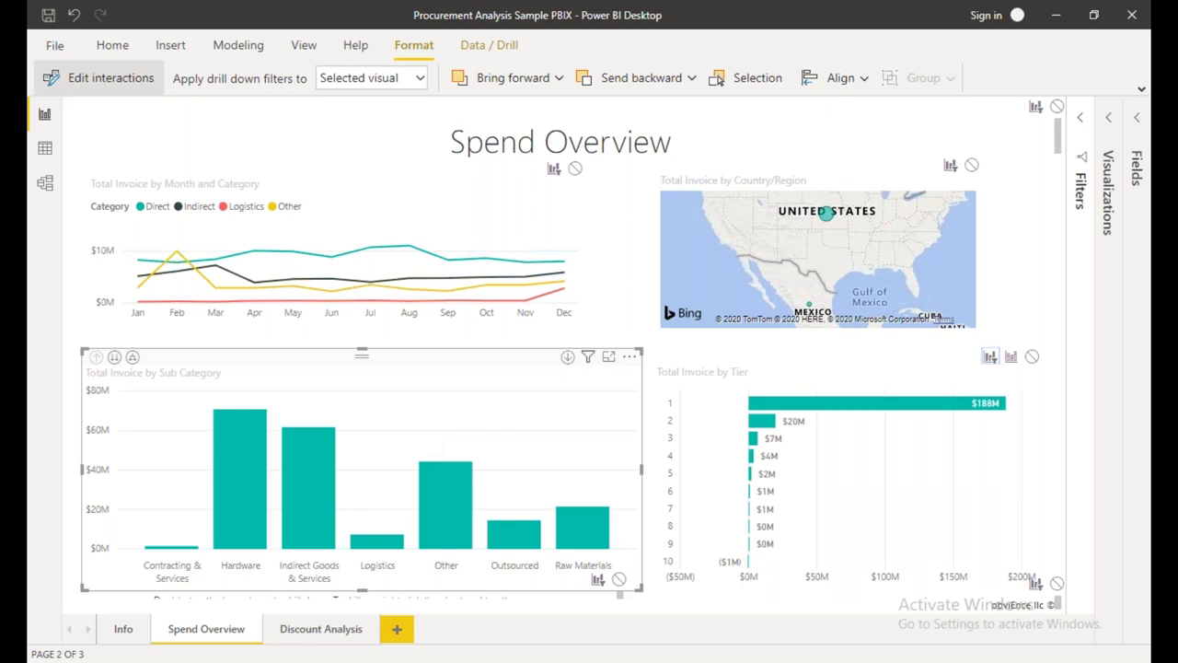
click(633, 308)
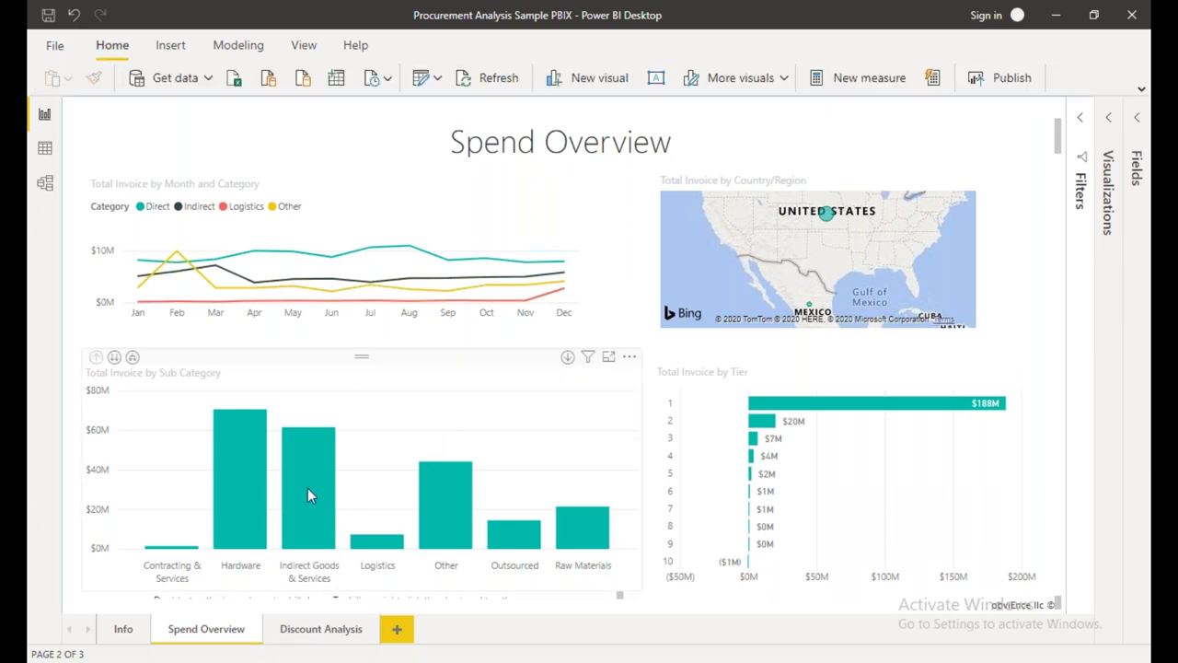
Test the Tier chart's filtering by selecting the Indirect Goods & Services bar on Spend Overview, and clear the selection
mouse_move(305, 487)
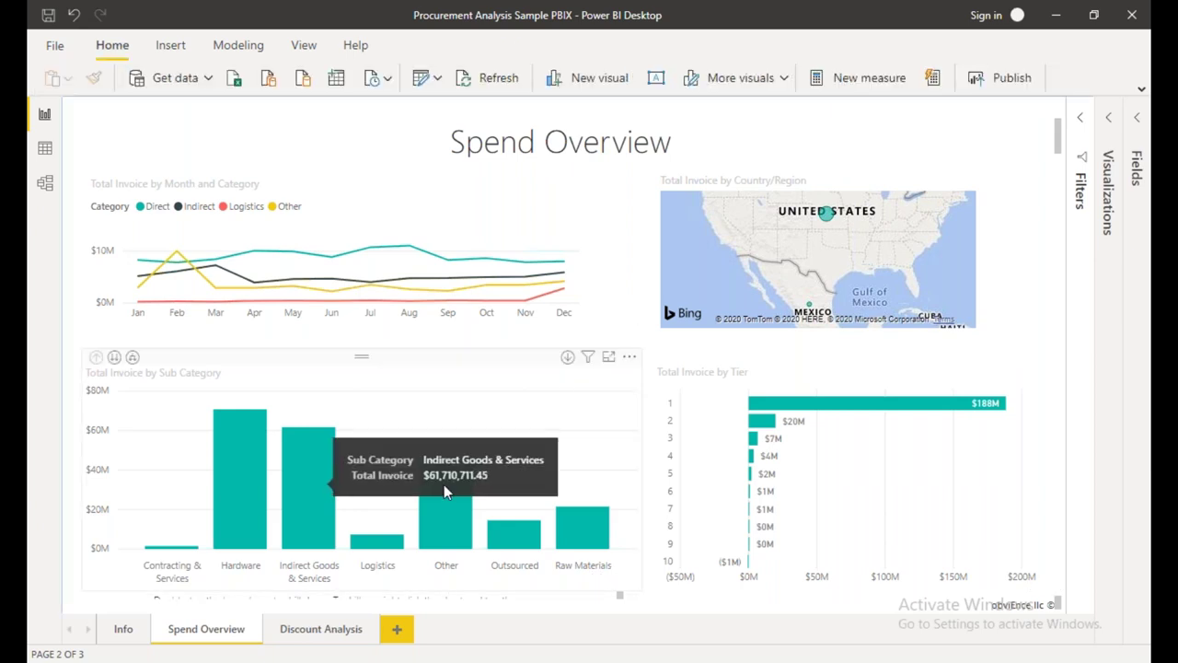
click(317, 463)
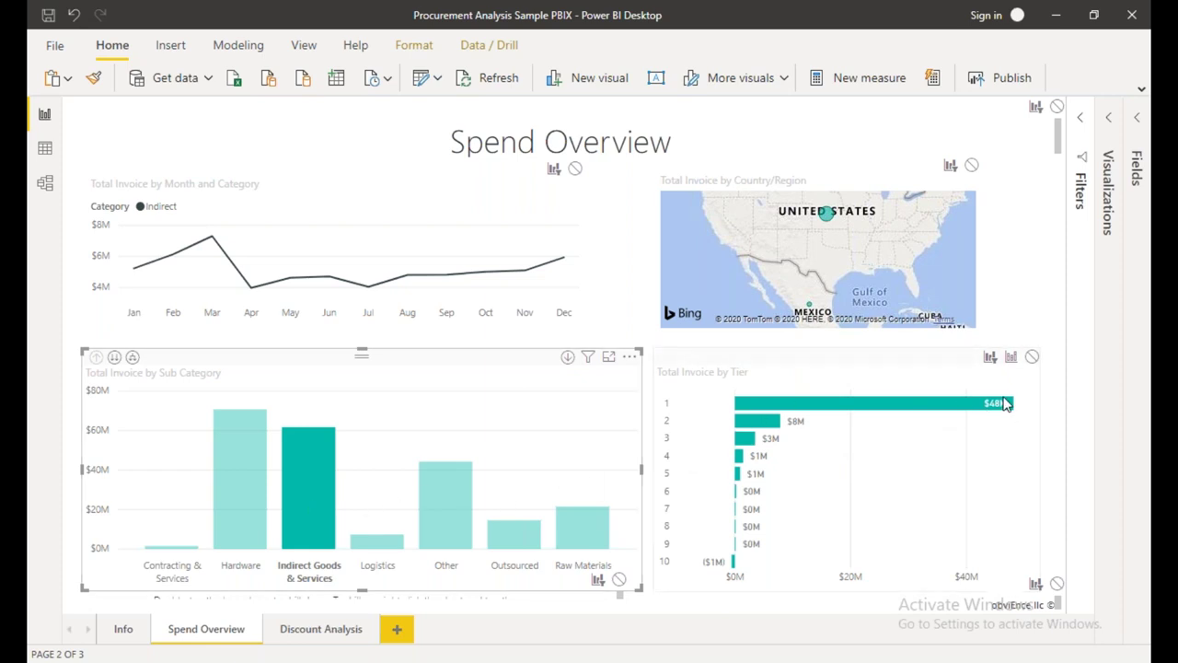
click(304, 468)
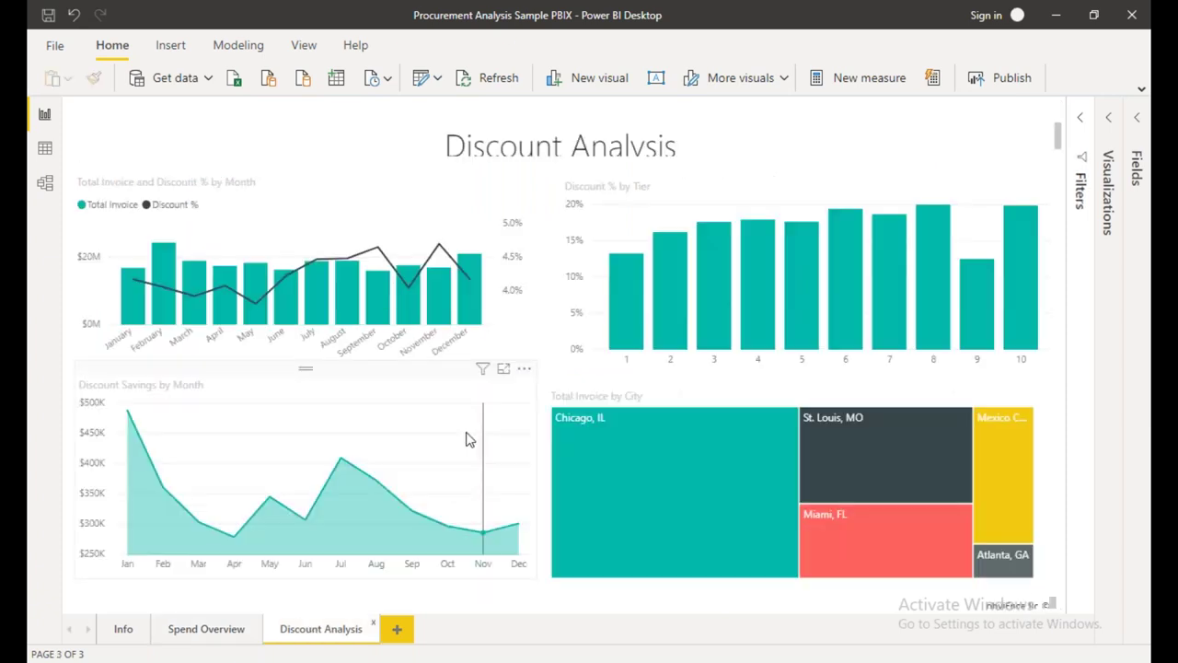
On Discount Analysis, cross-highlight by the July column, view Total Invoice and Discount % by Month as a table, and return to the report
mouse_move(629, 305)
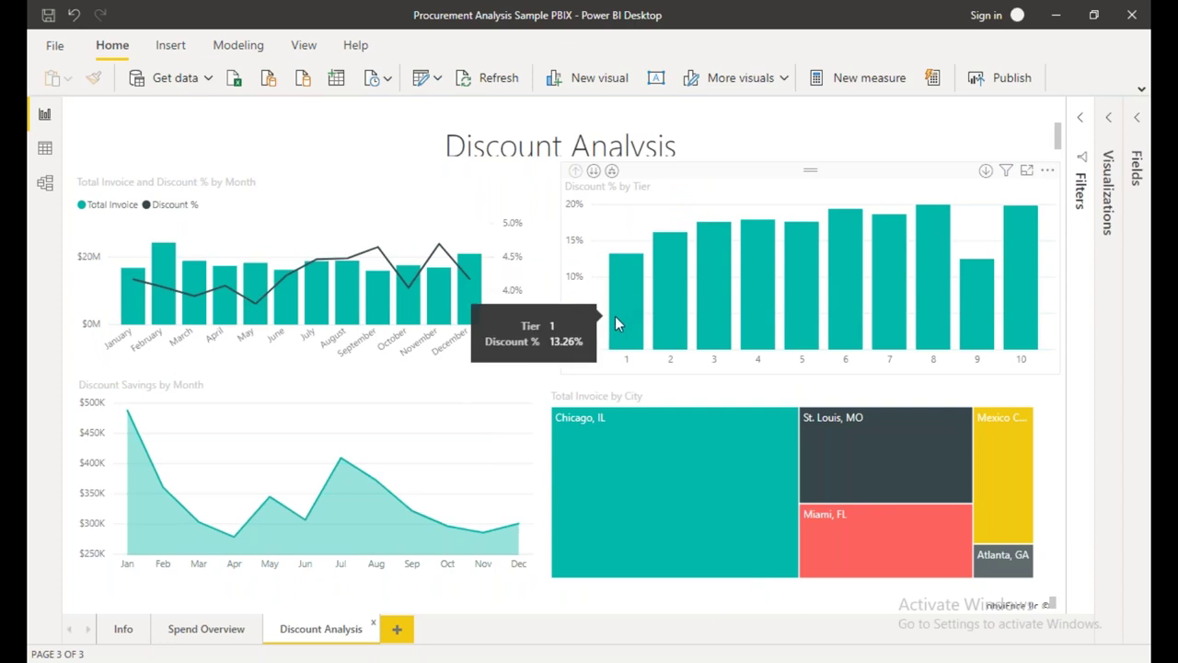
click(320, 297)
right_click(320, 297)
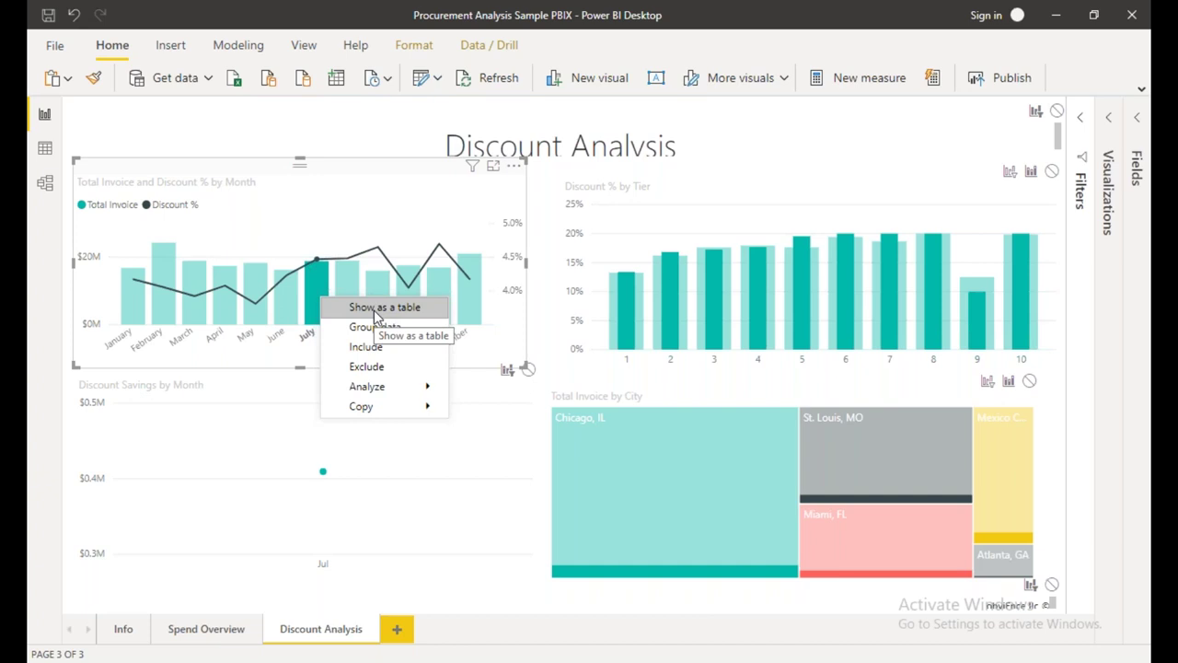
click(374, 310)
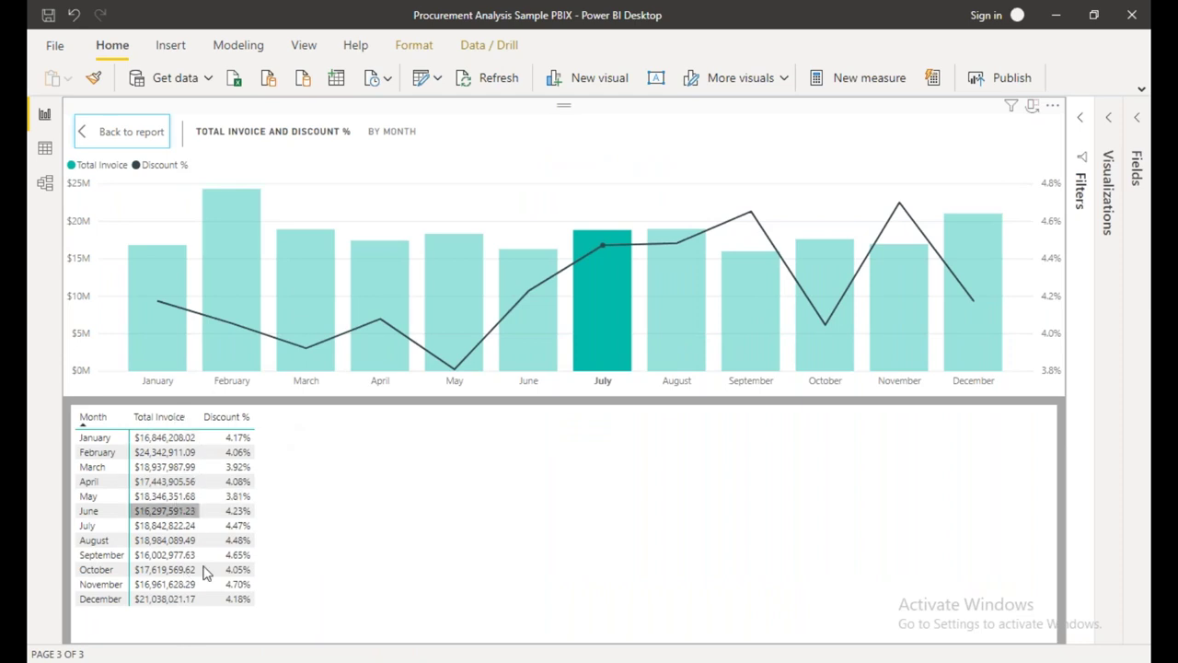
ctrl+click(92, 133)
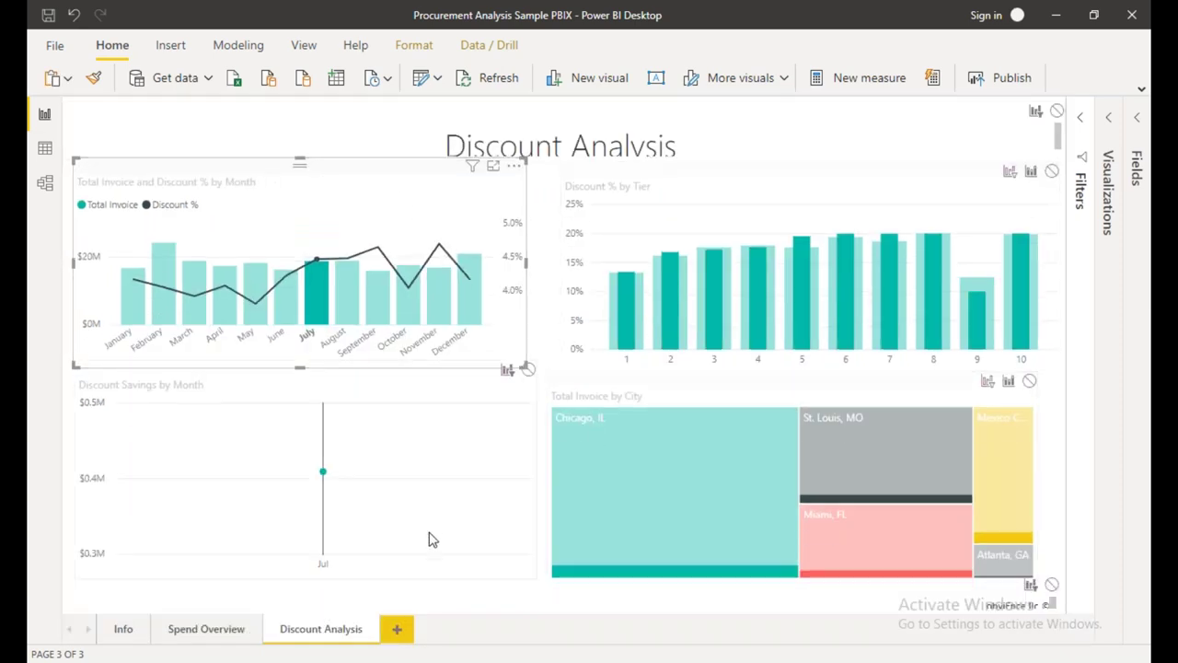
click(543, 596)
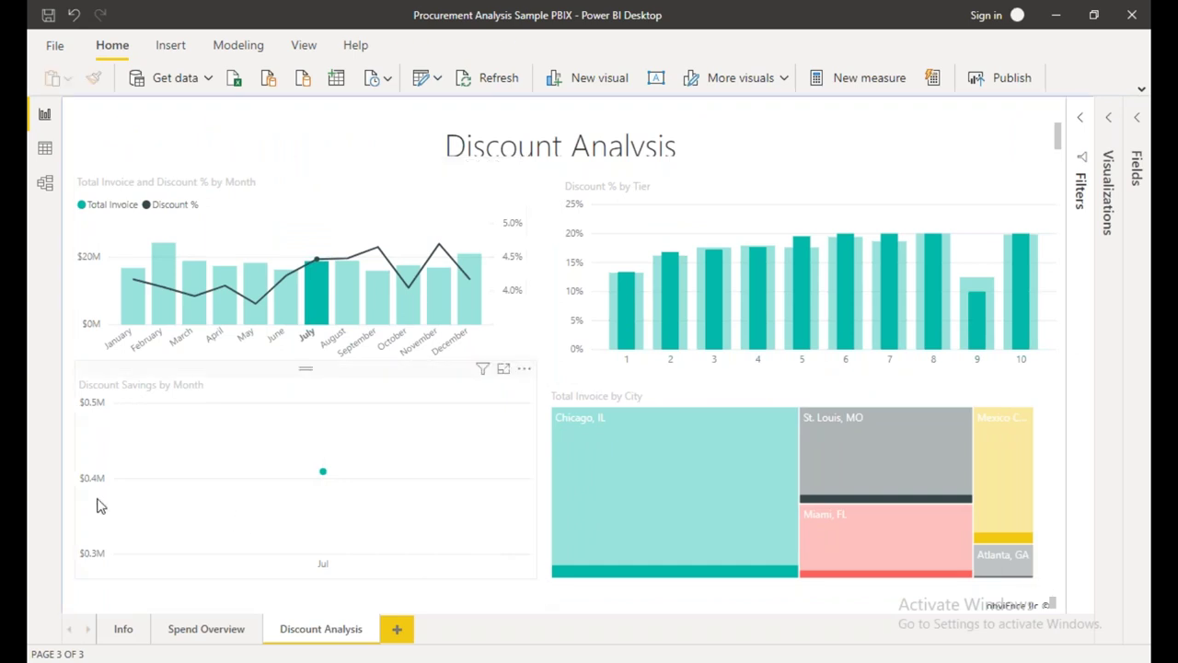